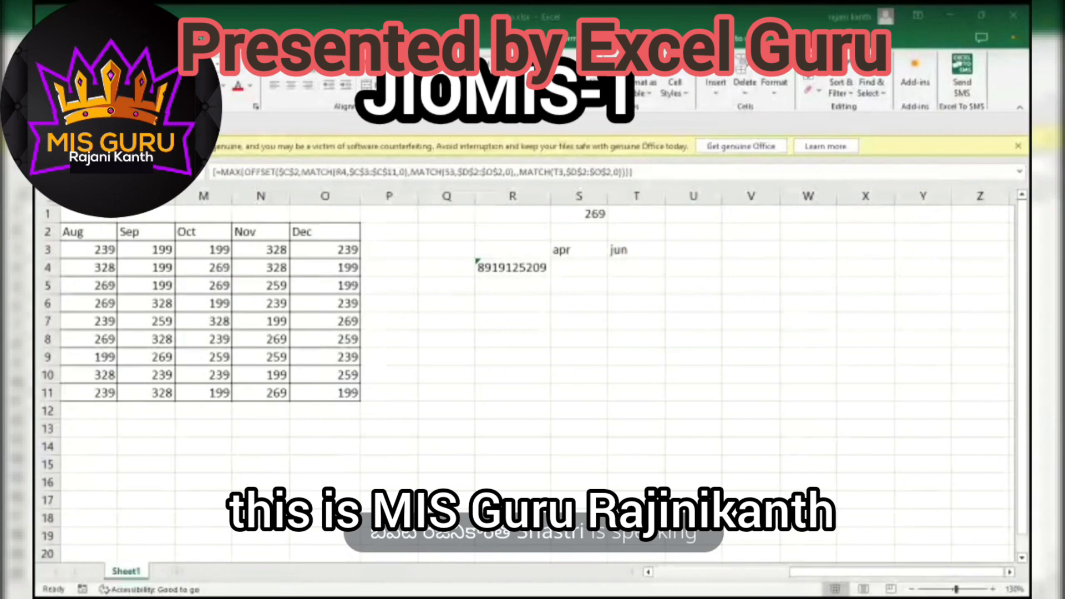
Inspect the apr and jun month cells, the lookup number in R4 and the existing maximum formula in S1
left_click(279, 469)
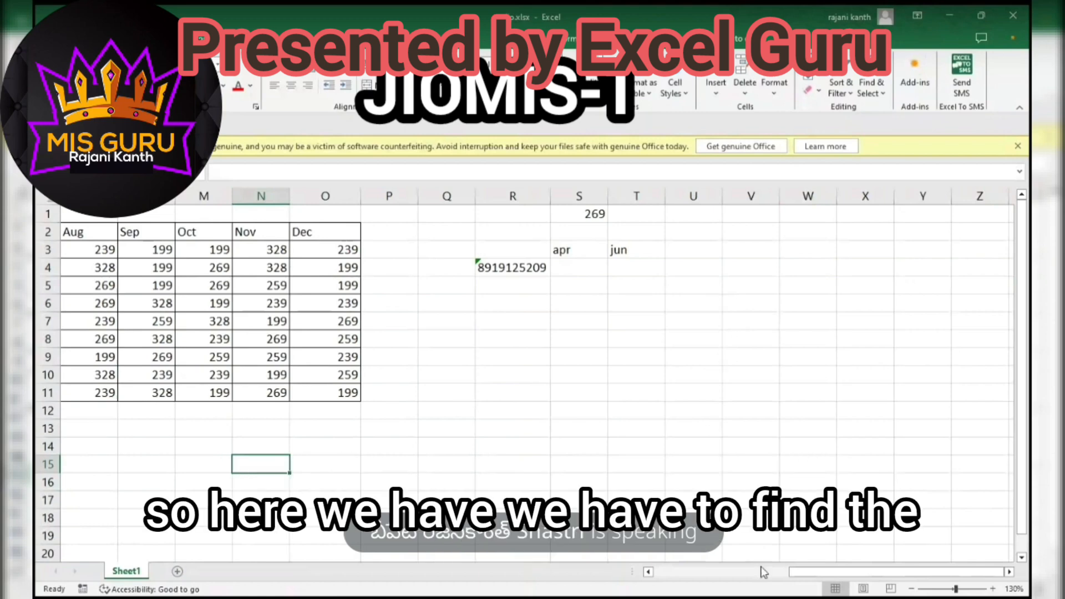
left_click_drag(793, 572, 718, 574)
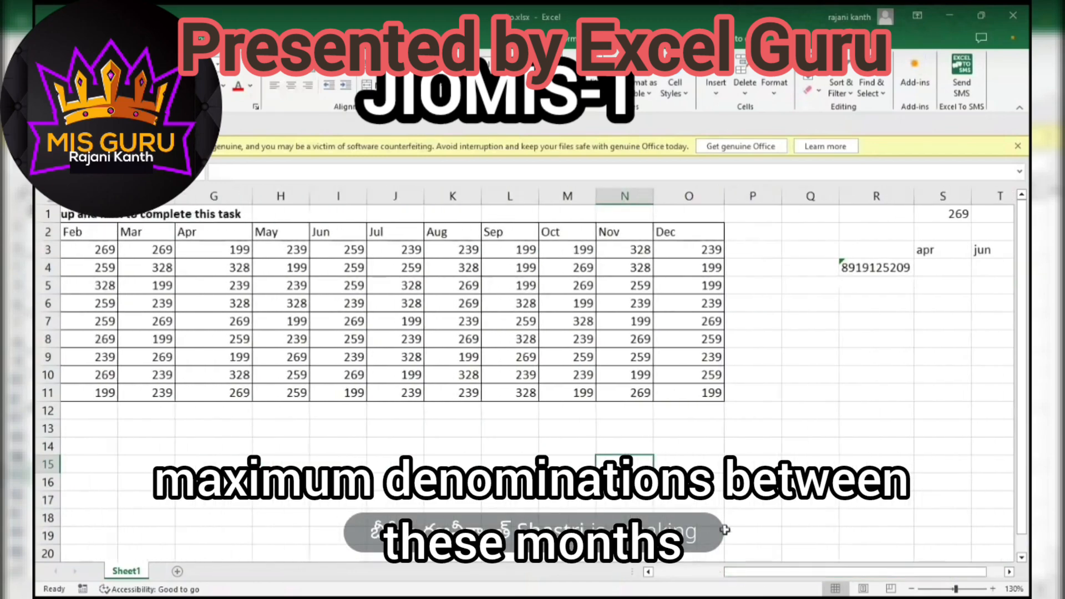
left_click(943, 250)
left_click_drag(943, 251, 979, 250)
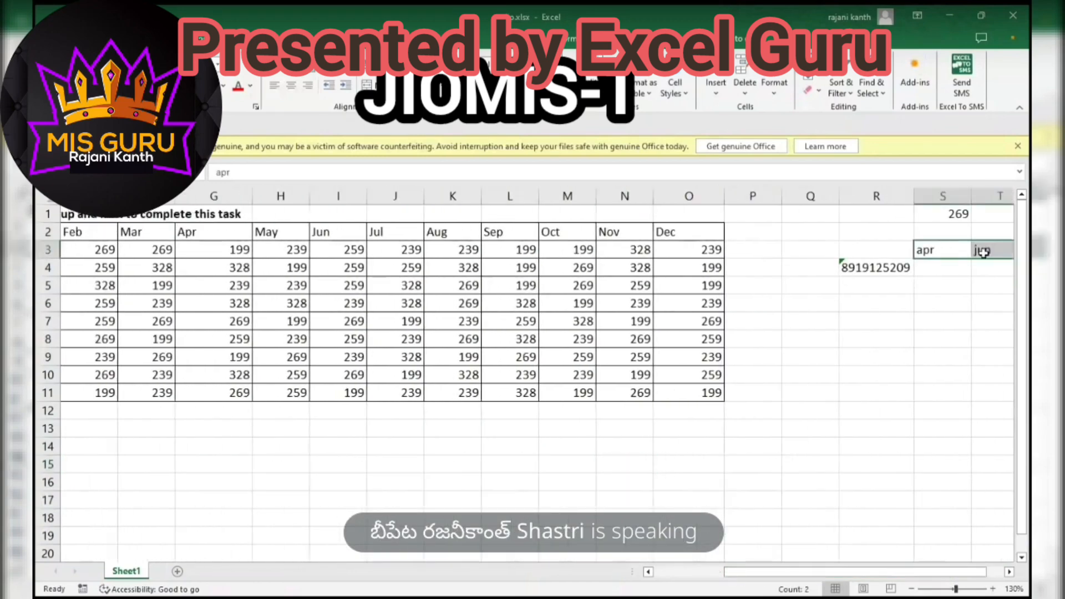
left_click(849, 268)
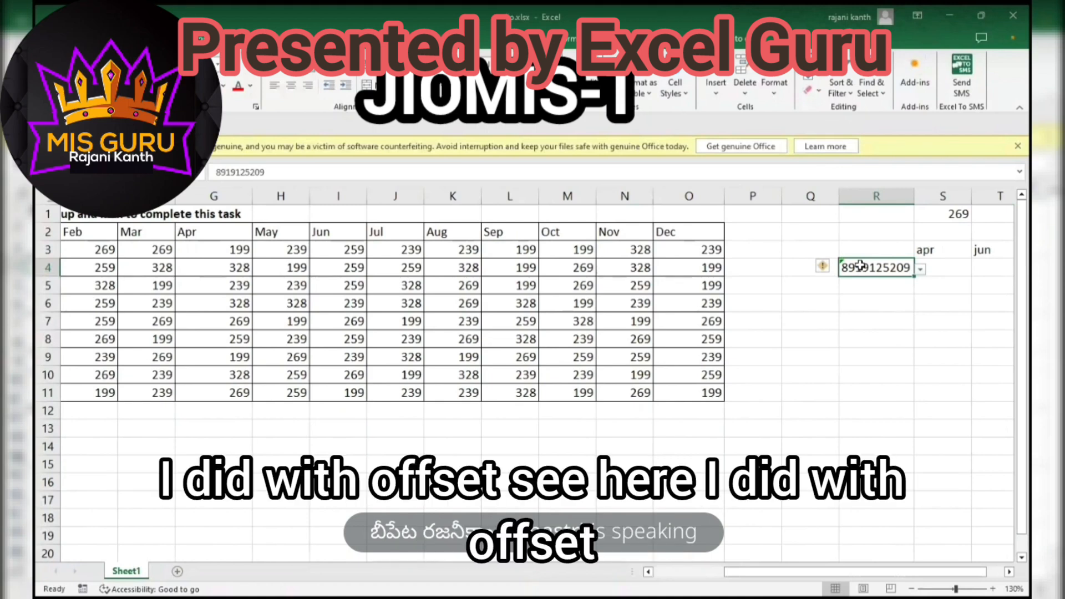
left_click(948, 217)
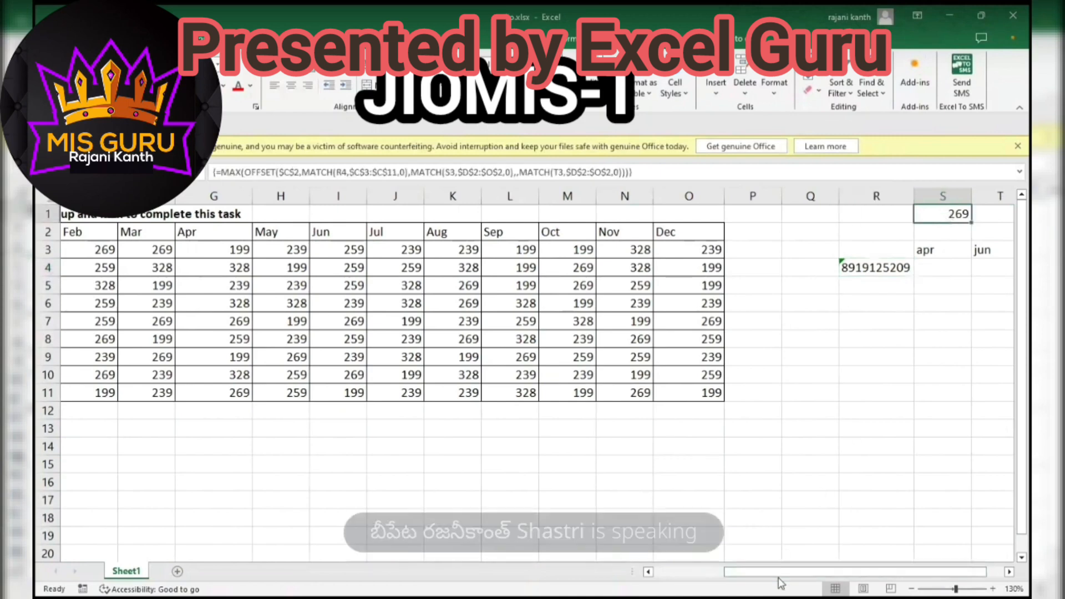
Move the maximum formula from S1 to P15 and display its text in Q15 with =FORMULATEXT(P15)
left_click_drag(781, 573, 799, 577)
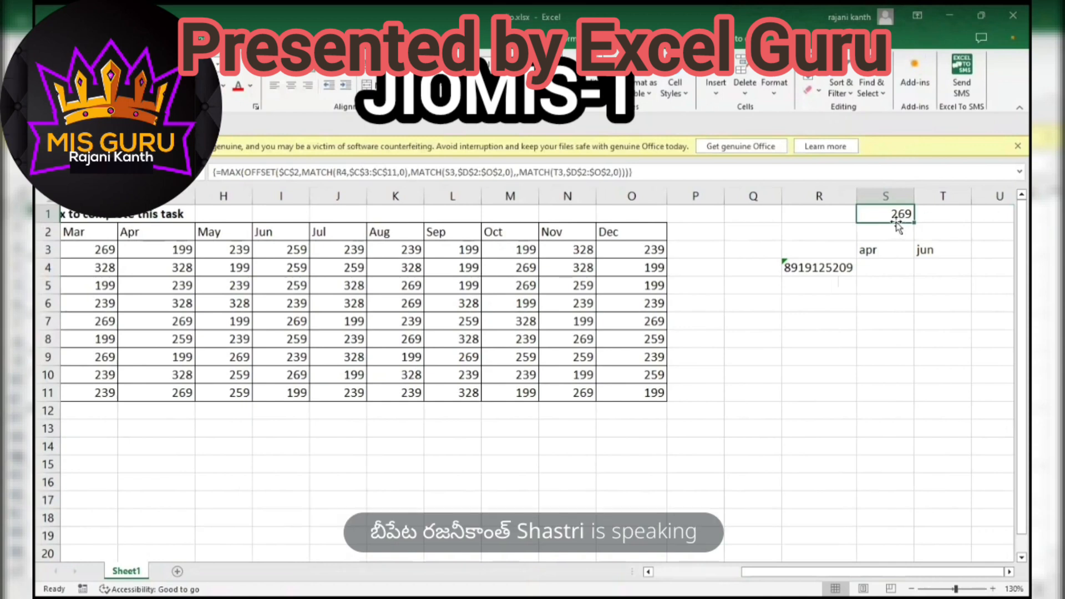
left_click_drag(896, 228, 713, 473)
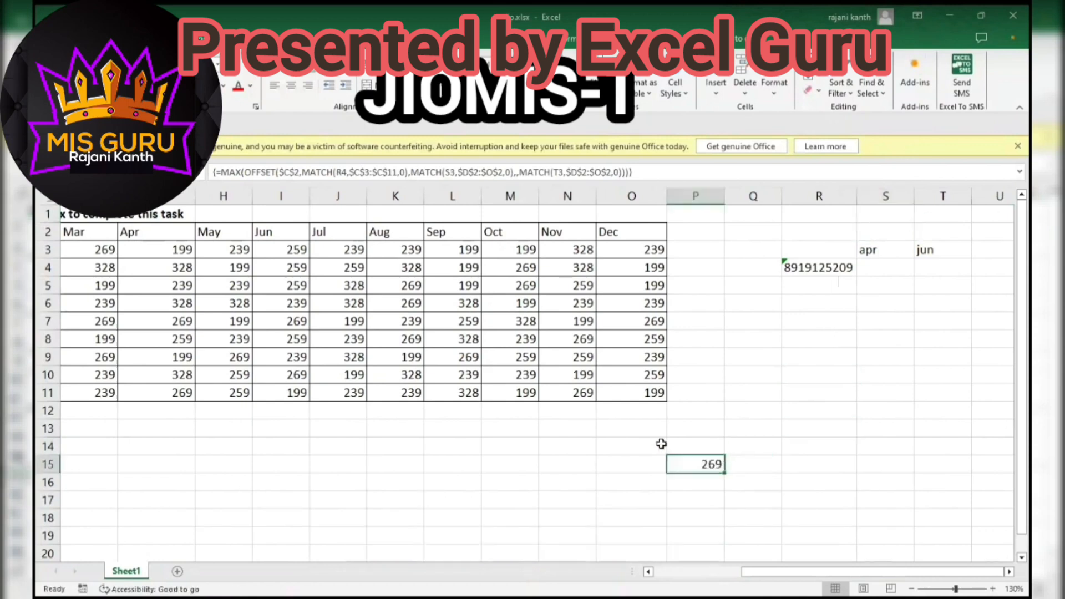
key("Right")
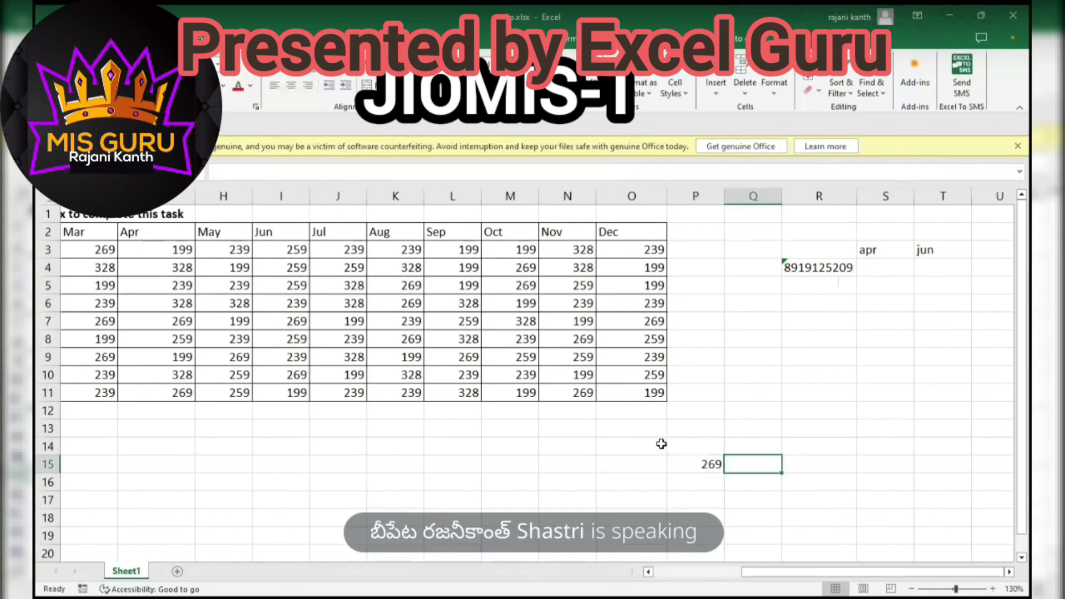
type("=form")
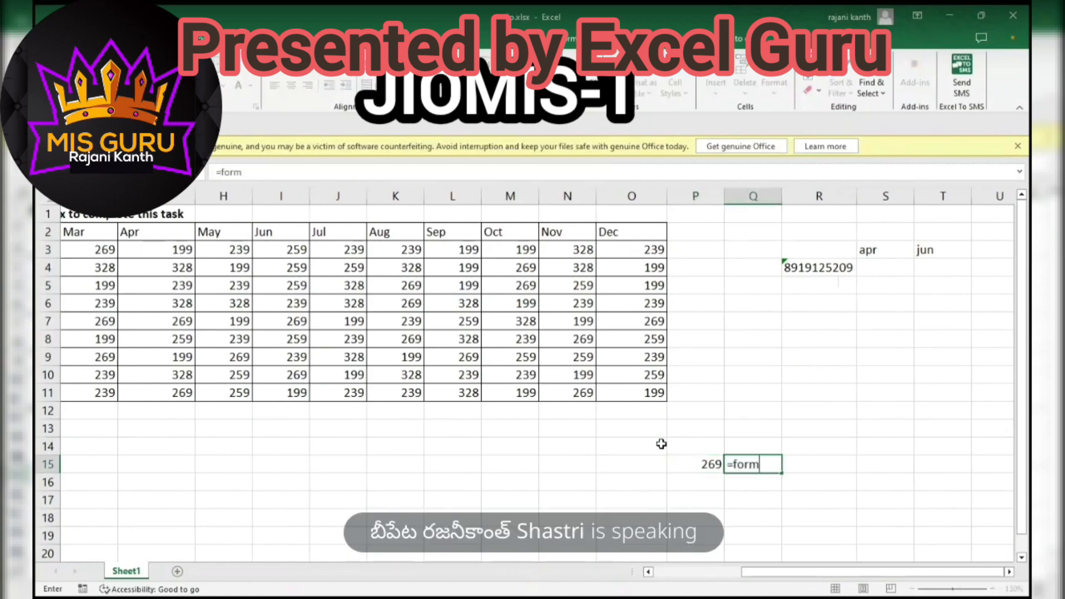
key("Tab")
key("Left")
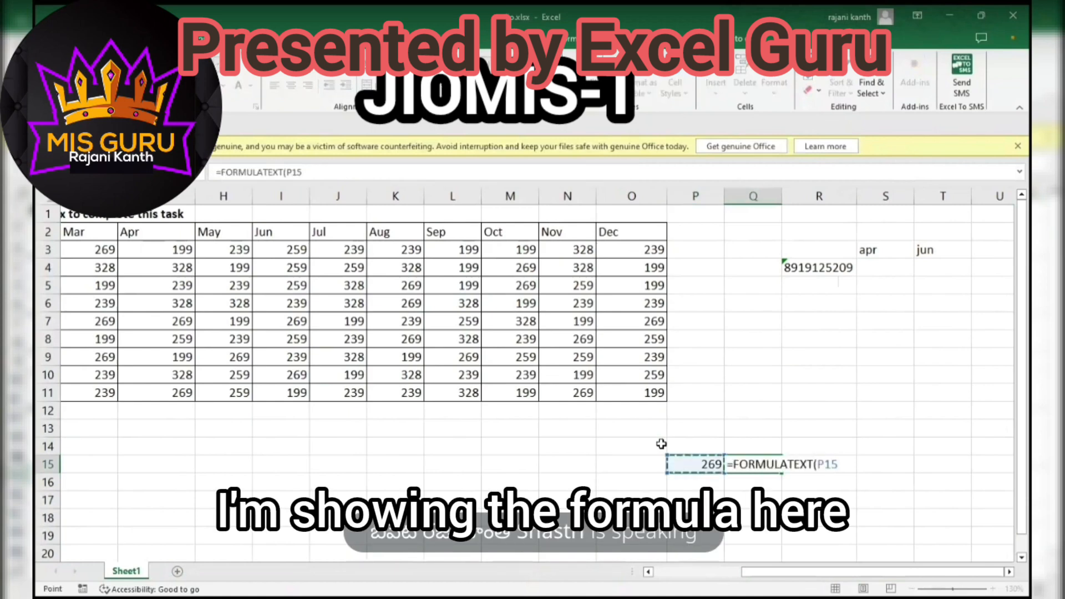
type(")")
key("Return")
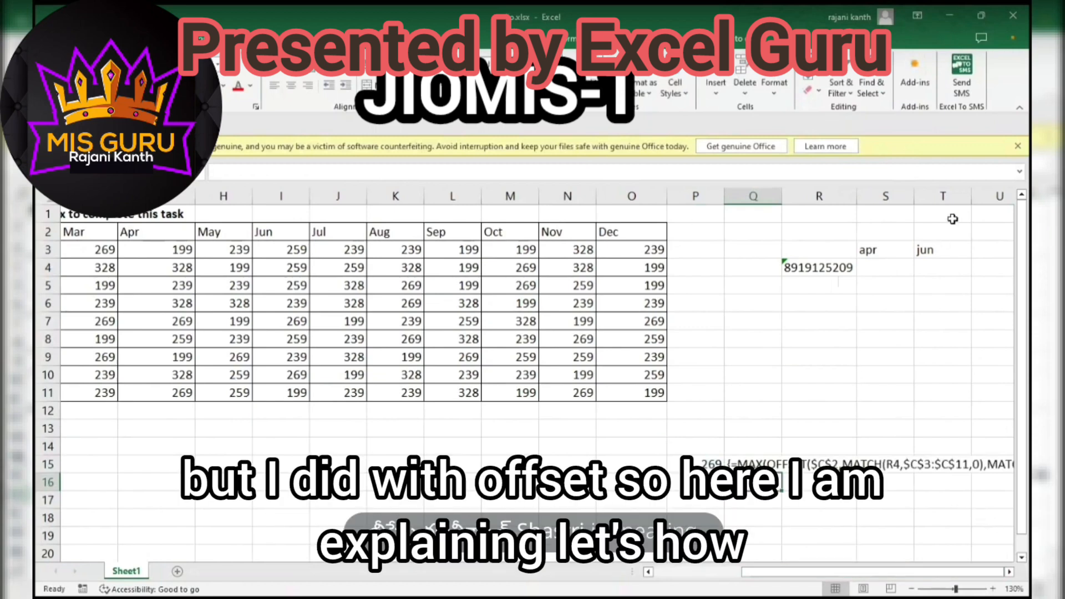
Enter =MATCH(S3,$D$2:$O$2,0) in S2 to find the start month's position in the table's header row
left_click(891, 266)
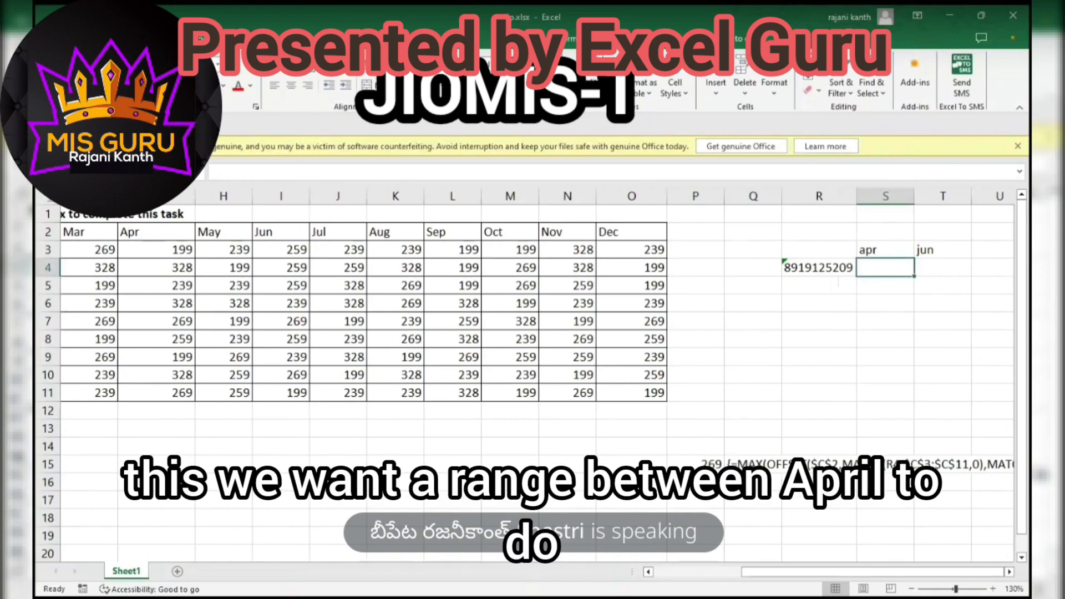
left_click(885, 232)
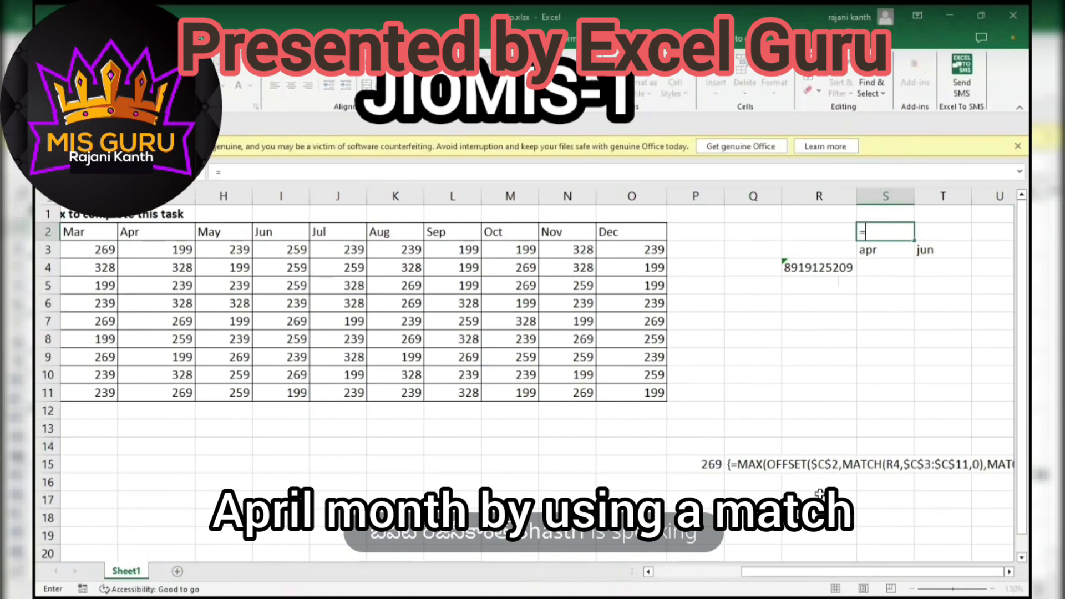
type("=MATCH(")
key("Down")
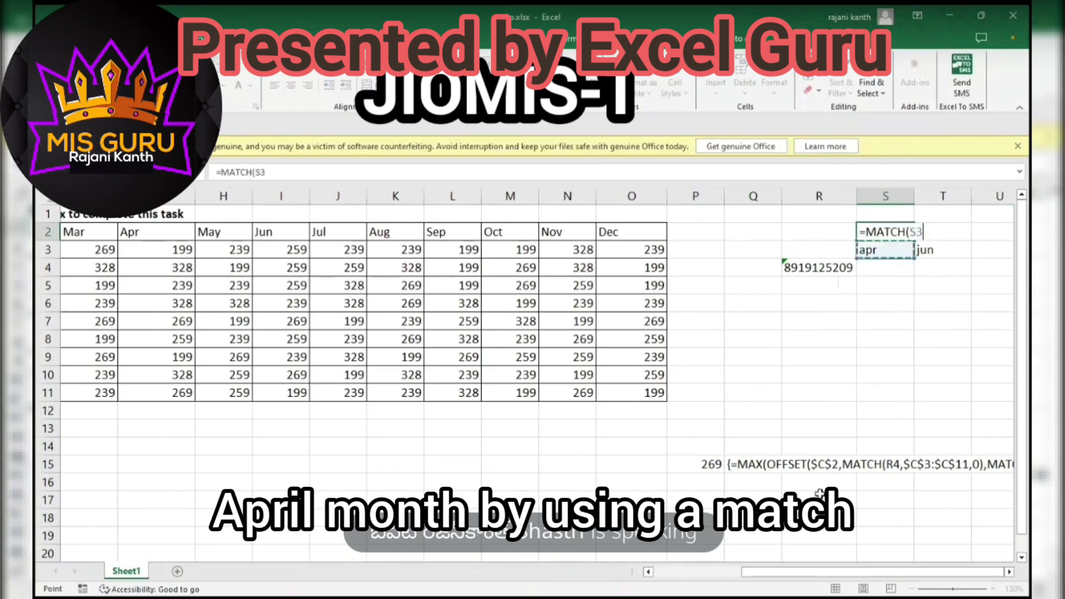
type(",")
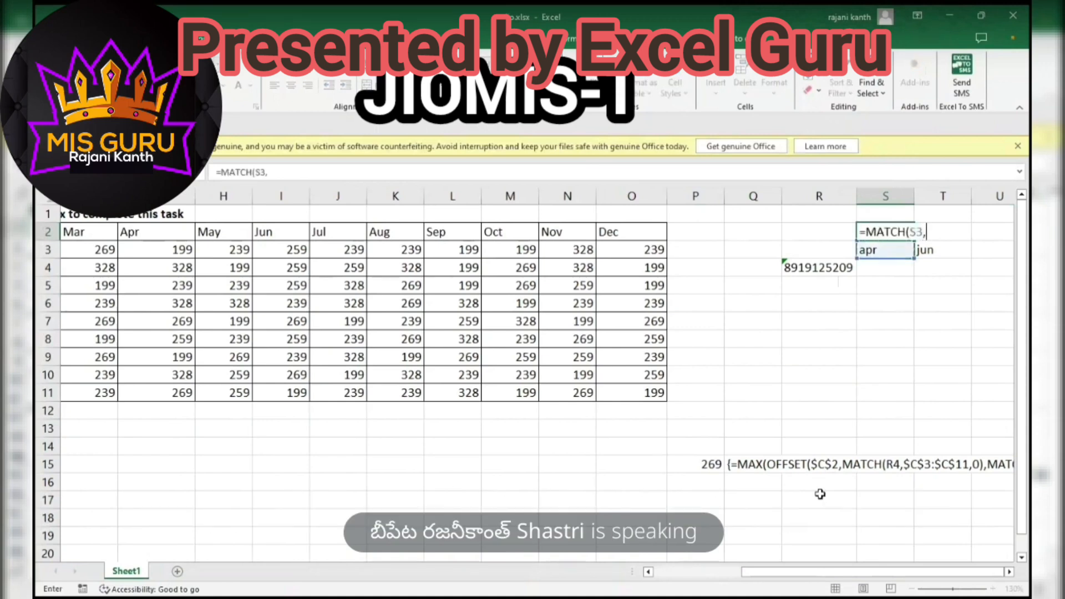
key("Left")
key("Left")
key("Left")
key("Left")
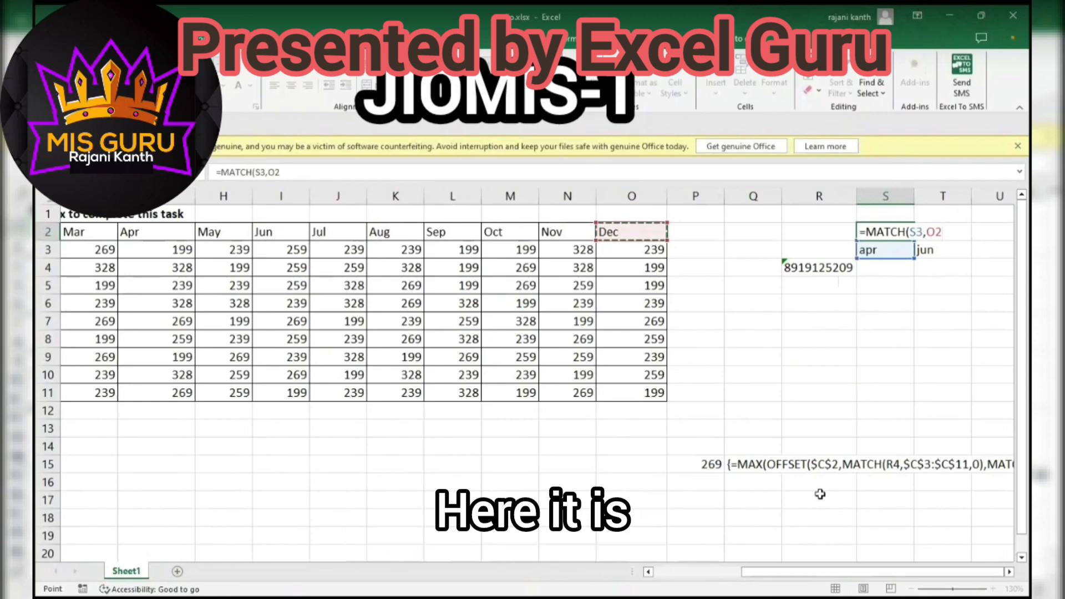
key("ctrl+shift+Left")
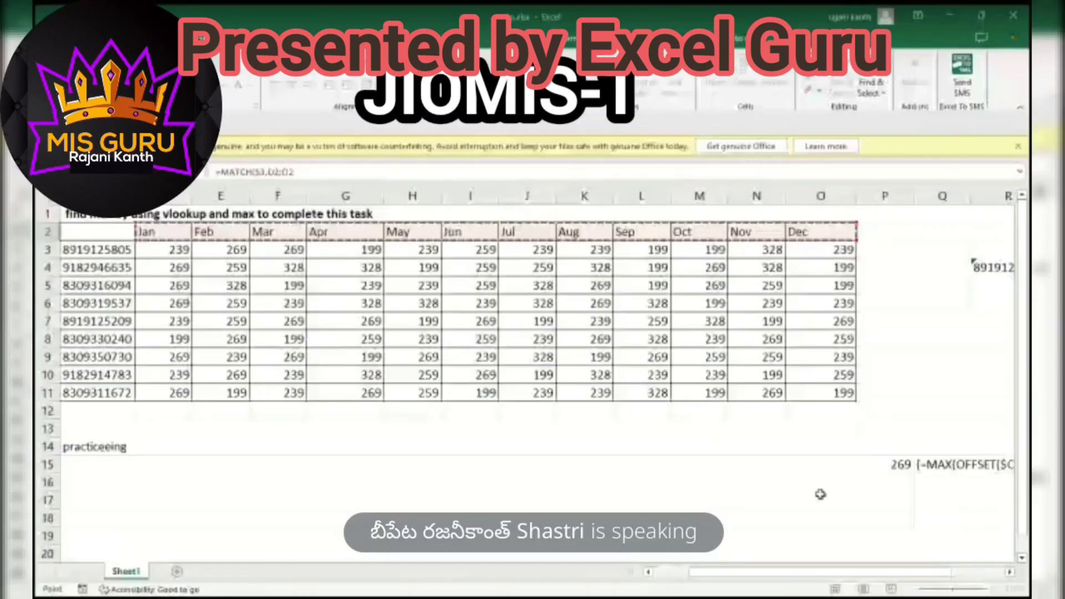
key("F4")
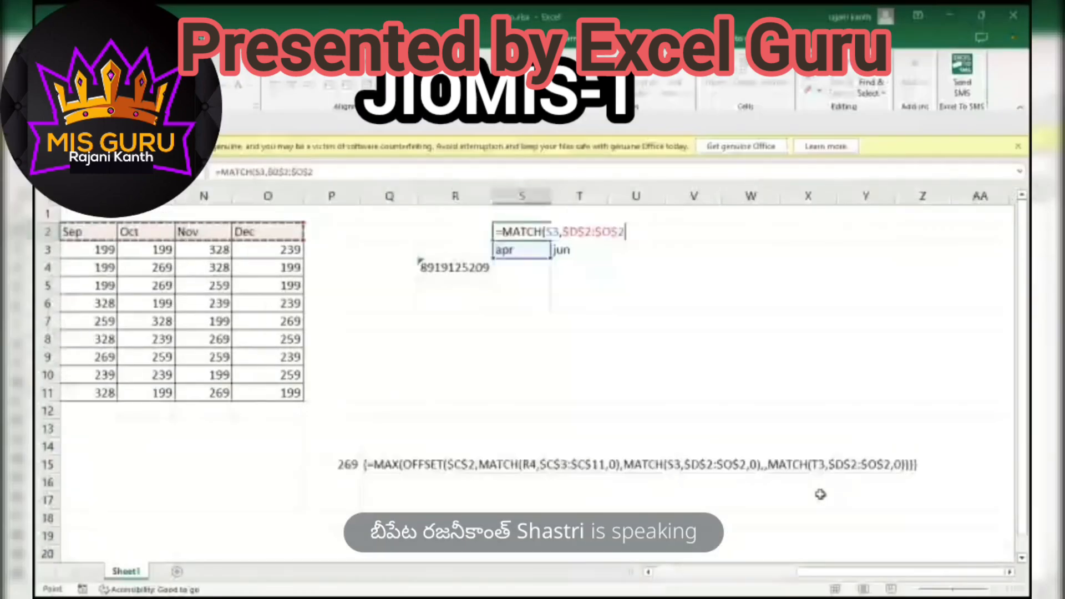
type(",0)")
key("ctrl+Return")
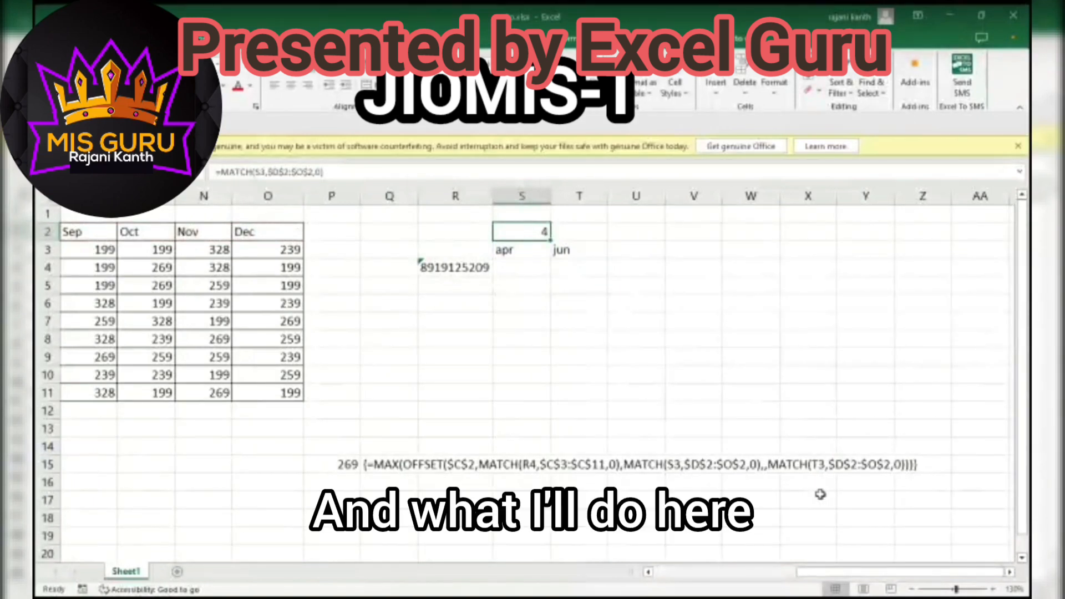
Copy the MATCH formula from S2 into T2 for the end month
key("shift+Right")
key("ctrl+r")
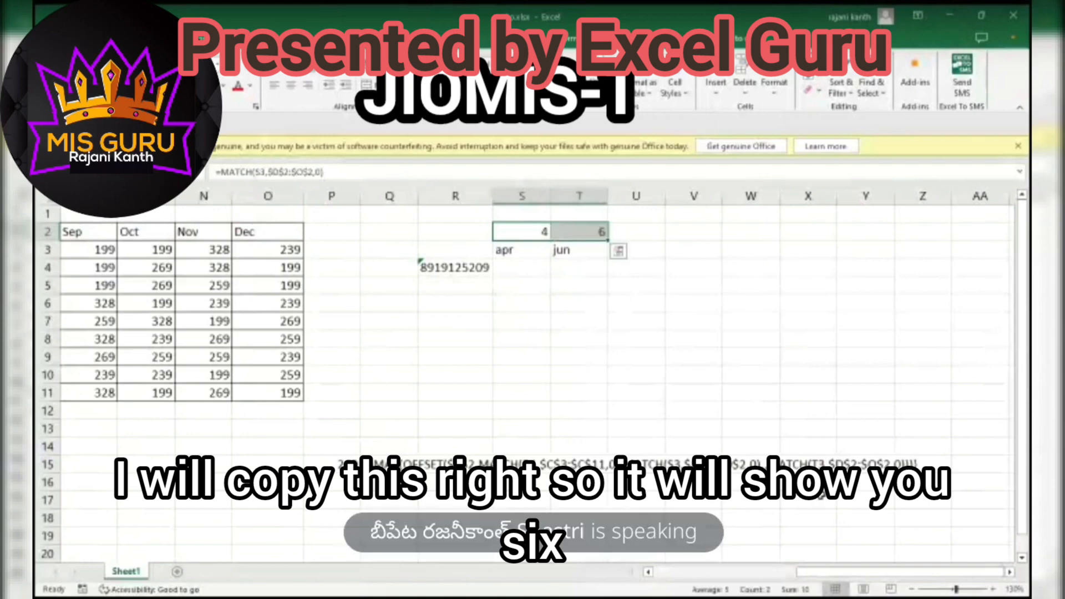
key("Right")
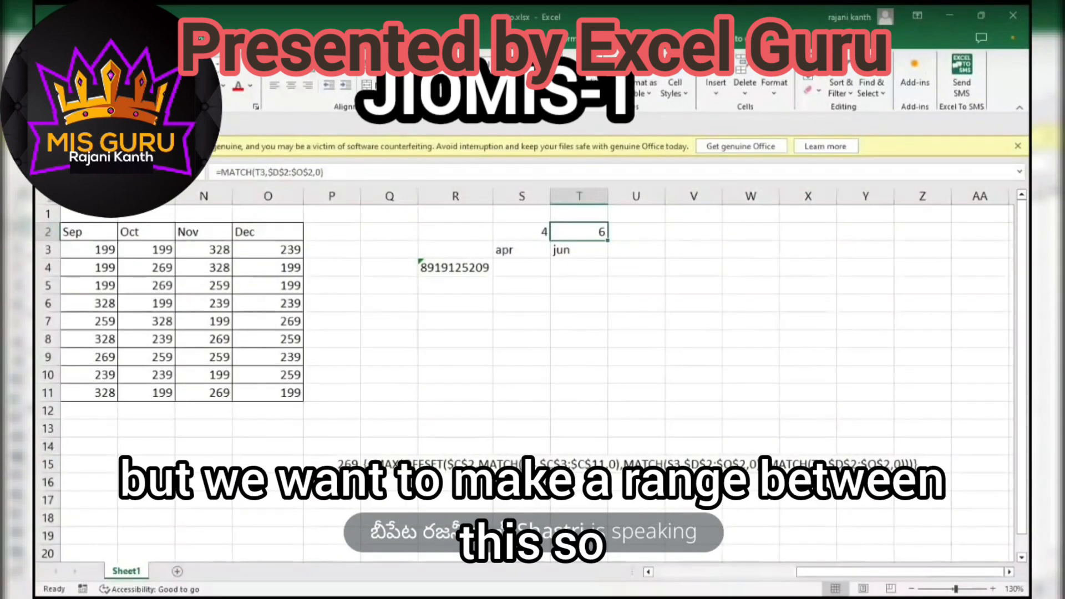
Enter =ROW(INDIRECT(S2&":"&T2)) in U2 to build the series of month positions between start and end
key("Right")
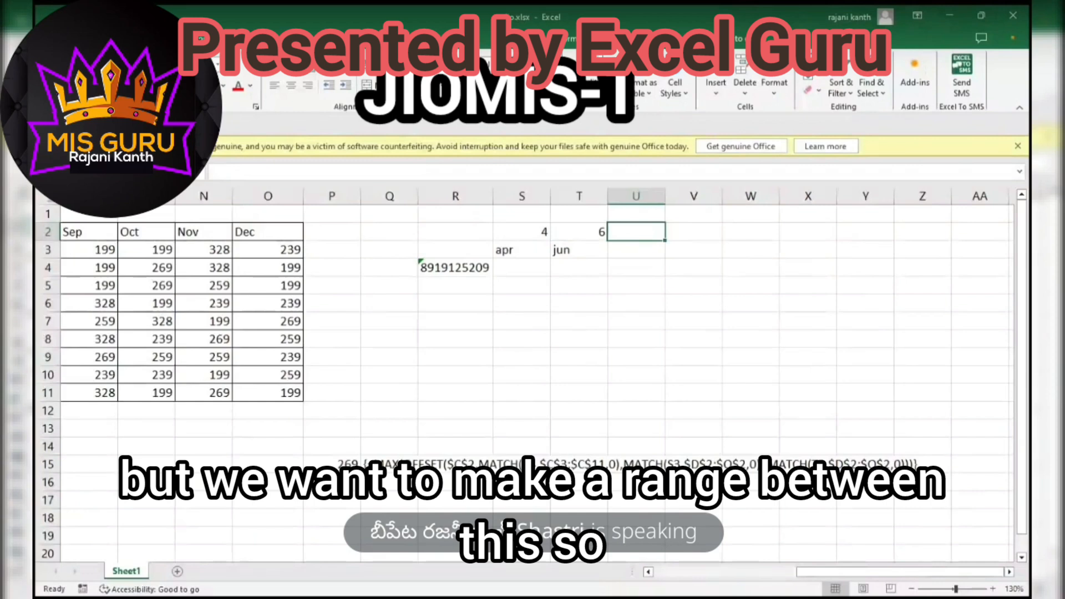
type("=row")
key("Tab")
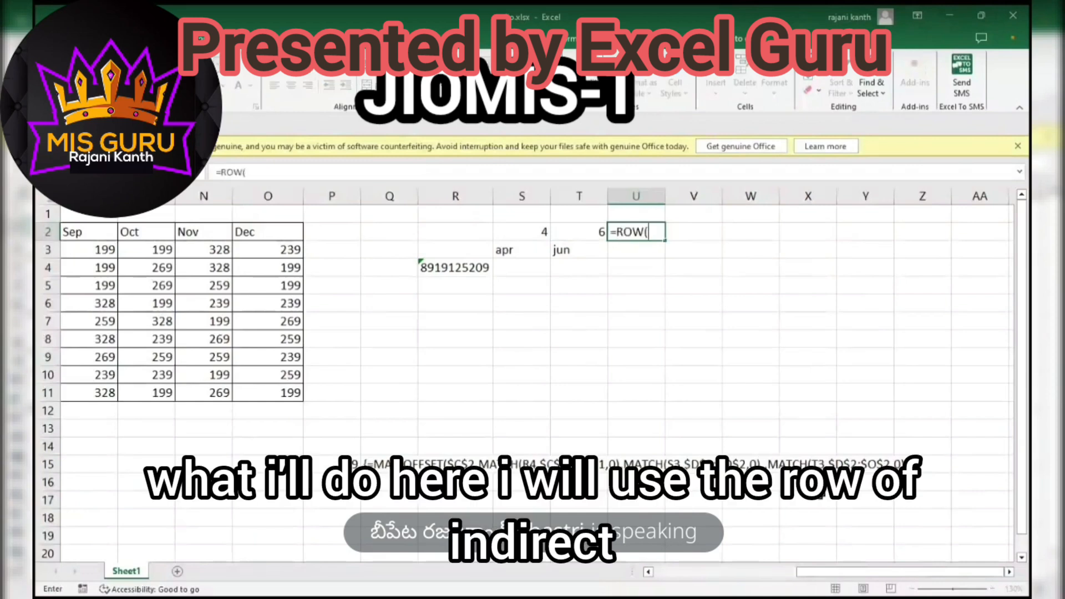
type("in")
key("Tab")
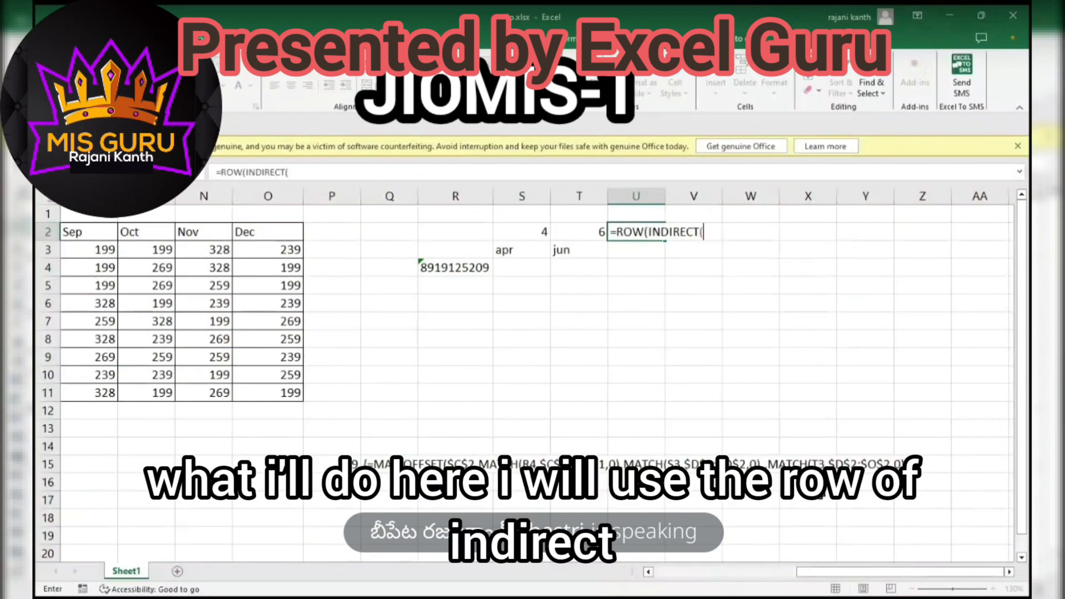
key("Left")
key("Left")
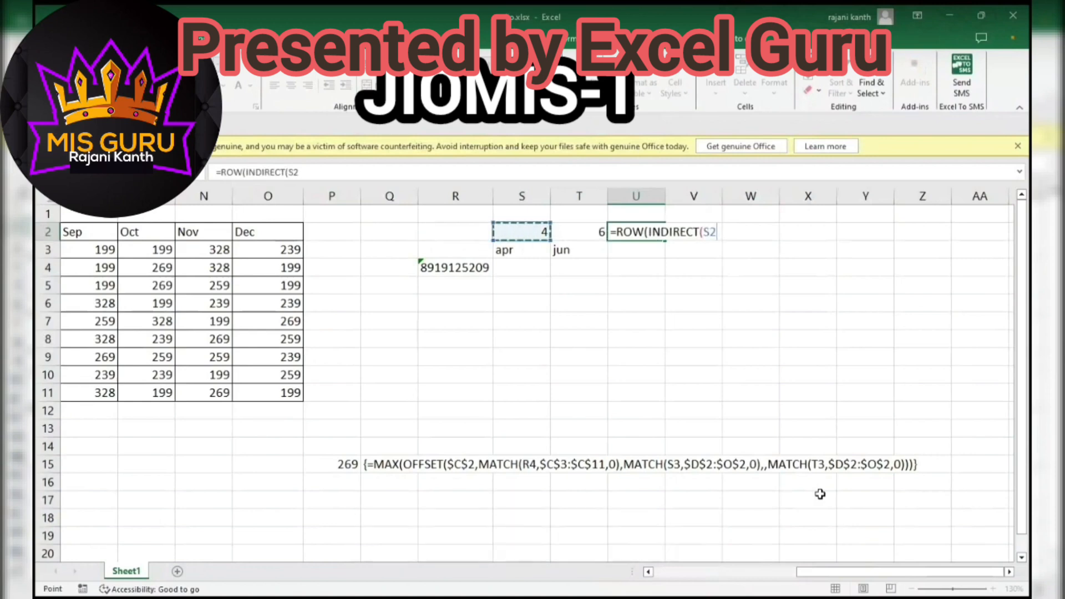
type("&")
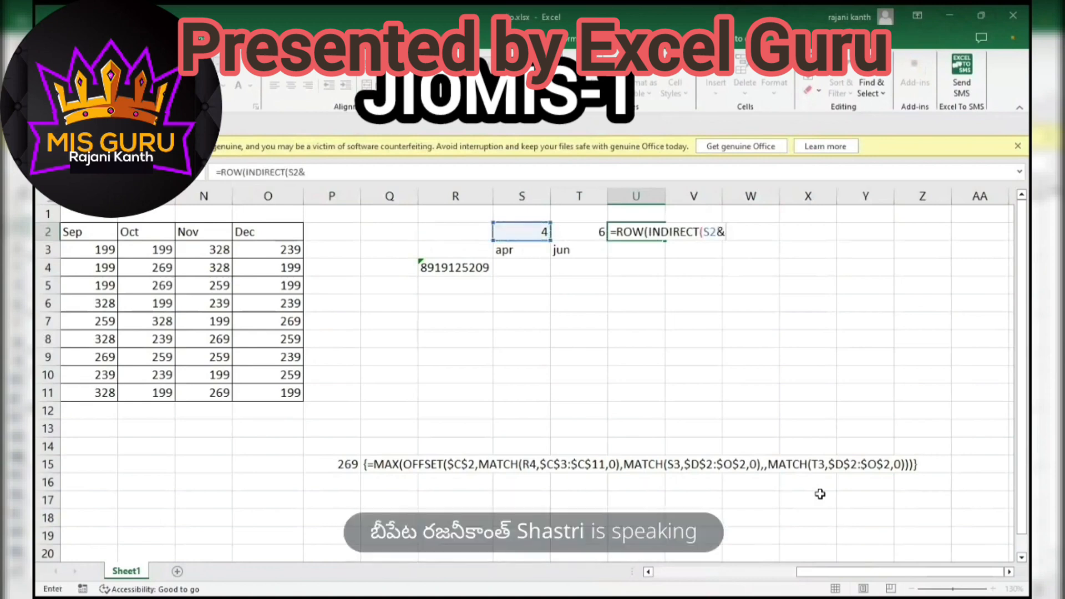
type("\":\"")
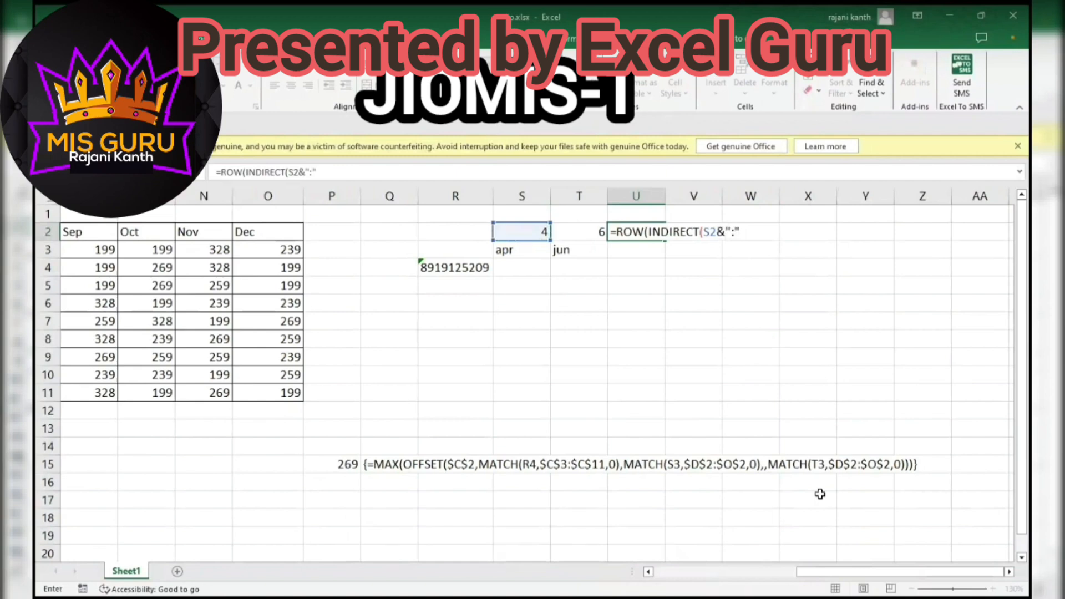
type("&")
key("Left")
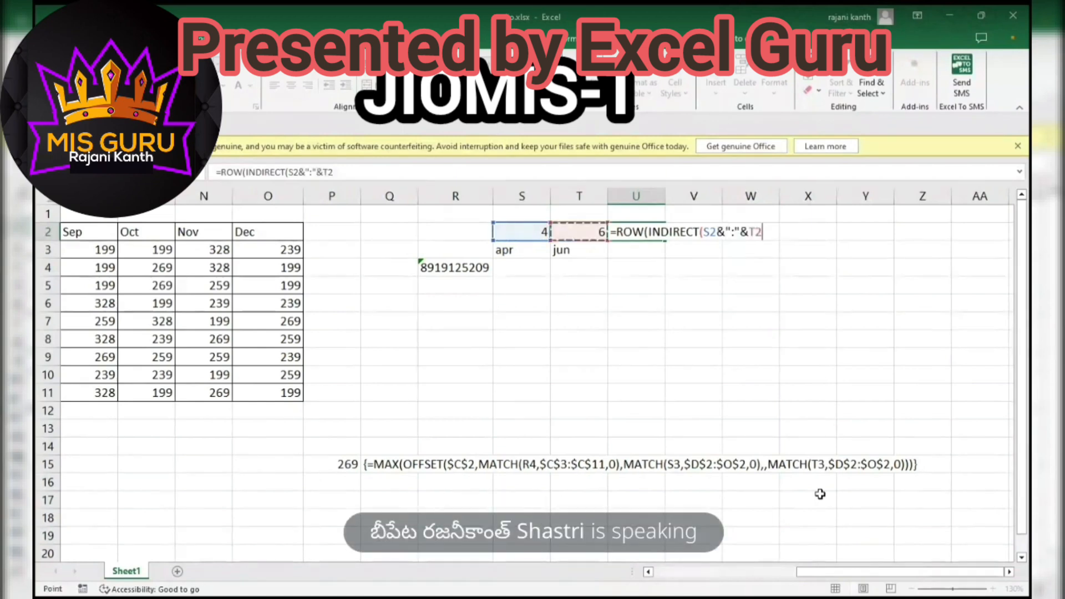
type("))")
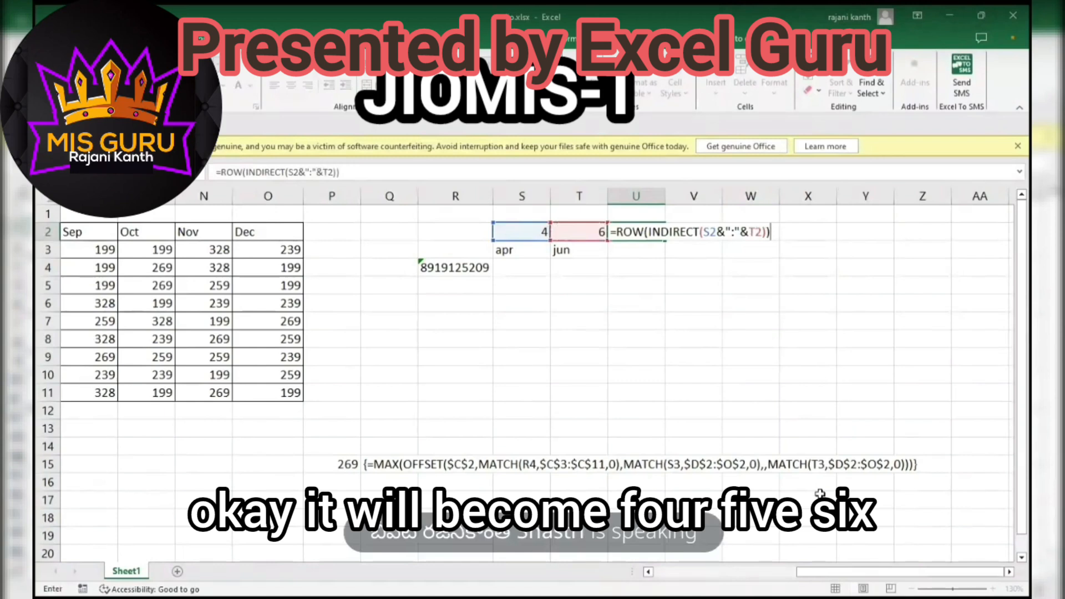
key("F9")
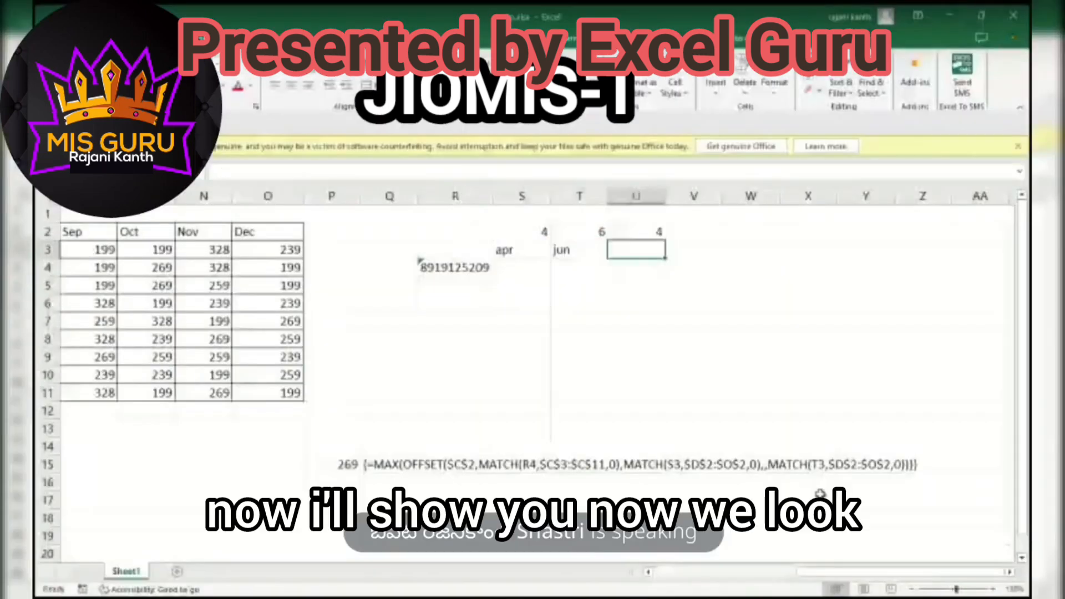
Start a VLOOKUP formula in S4 with R4 as the lookup value and $C$3:$O$11 as the table range
key("Down")
key("Left")
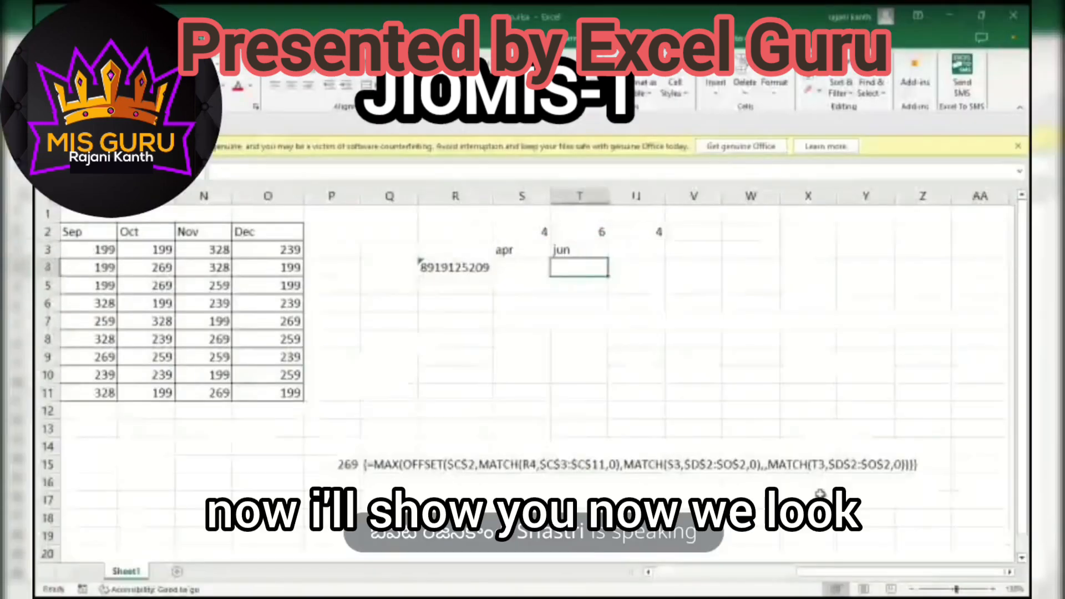
key("Left")
type("=vl")
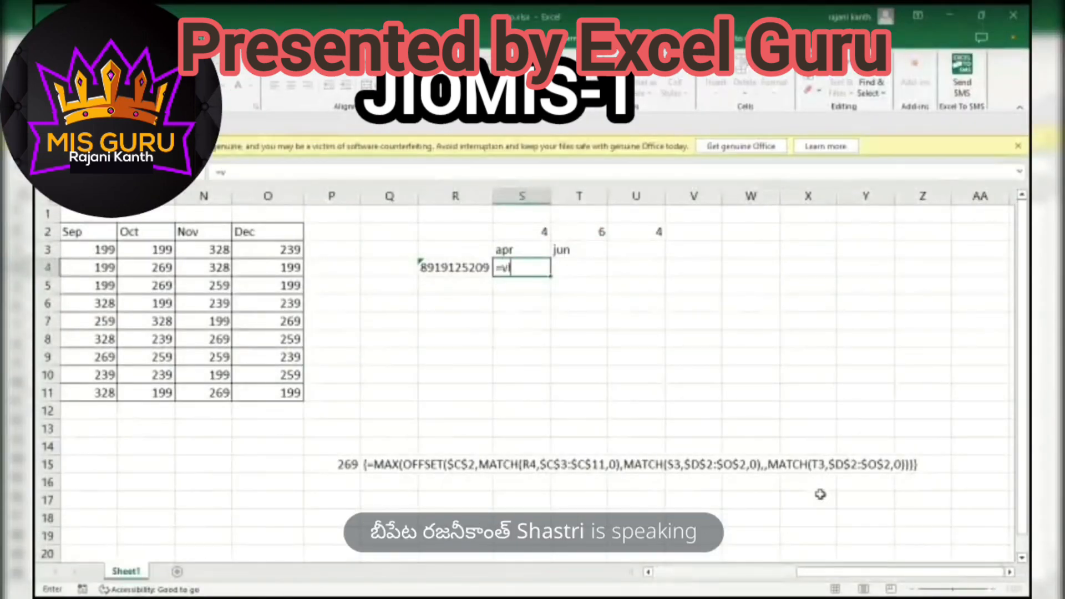
key("Tab")
key("Left")
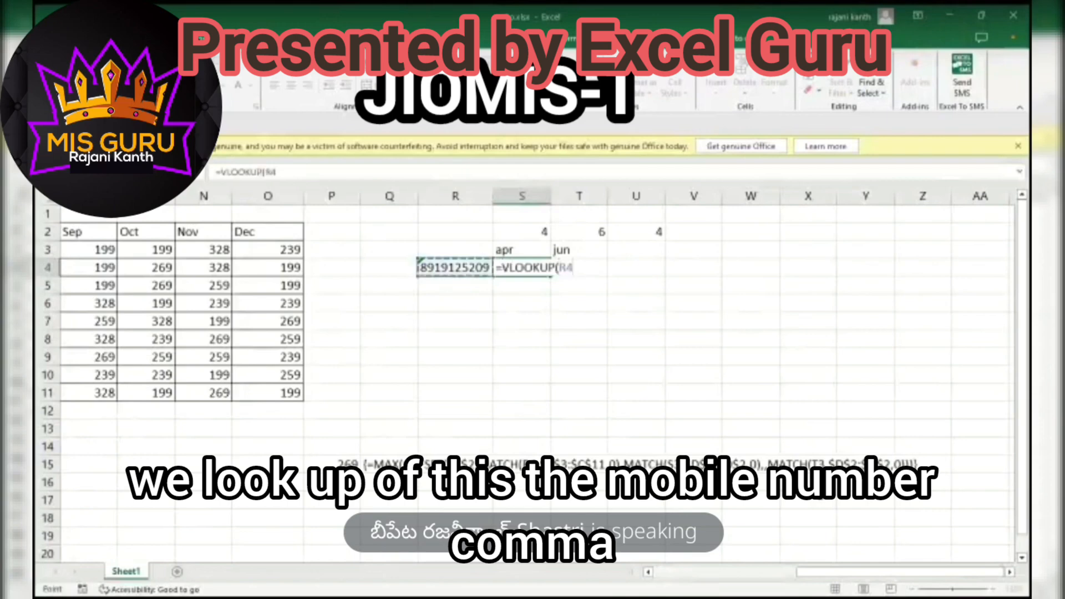
type(",")
key("Left")
key("Left")
key("Left")
key("Left")
key("Left")
key("Left")
key("Left")
key("Left")
key("Left")
key("Left")
key("Left")
key("Left")
key("Left")
key("Left")
key("Left")
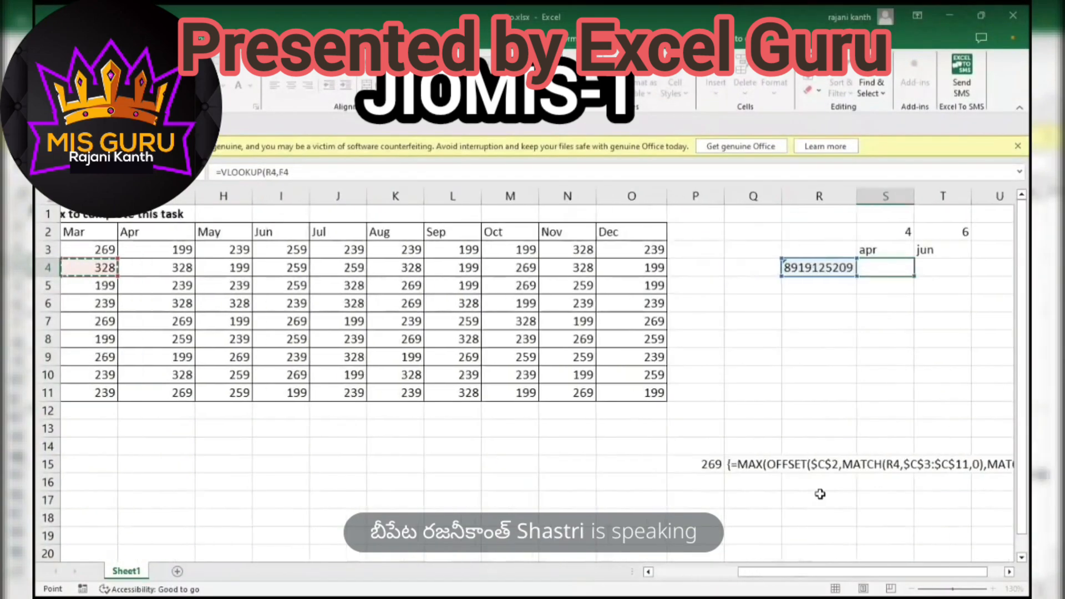
key("Up")
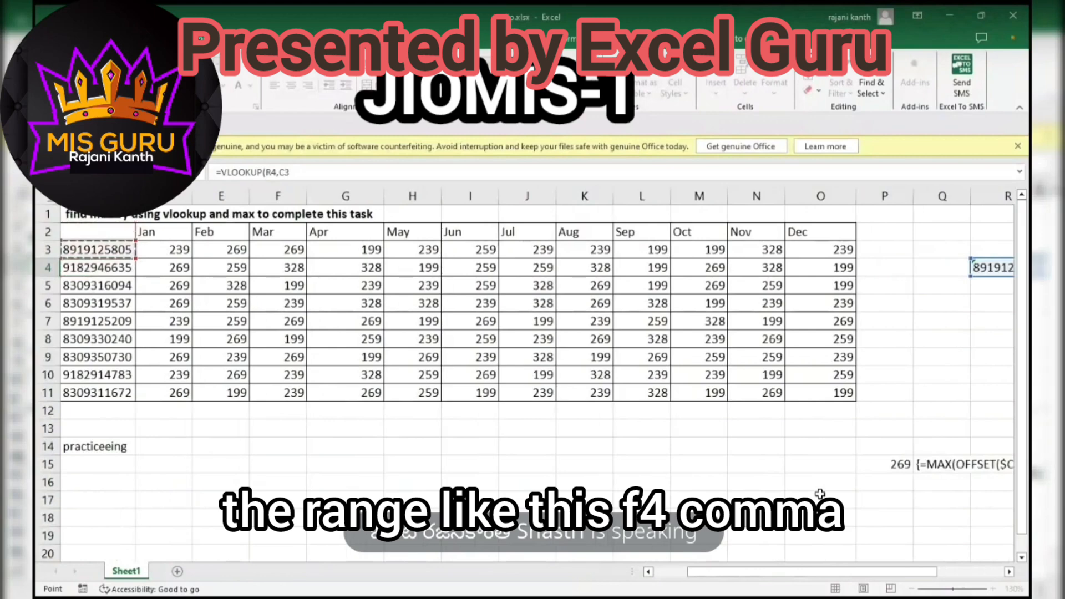
key("ctrl+shift+Right")
key("ctrl+shift+Down")
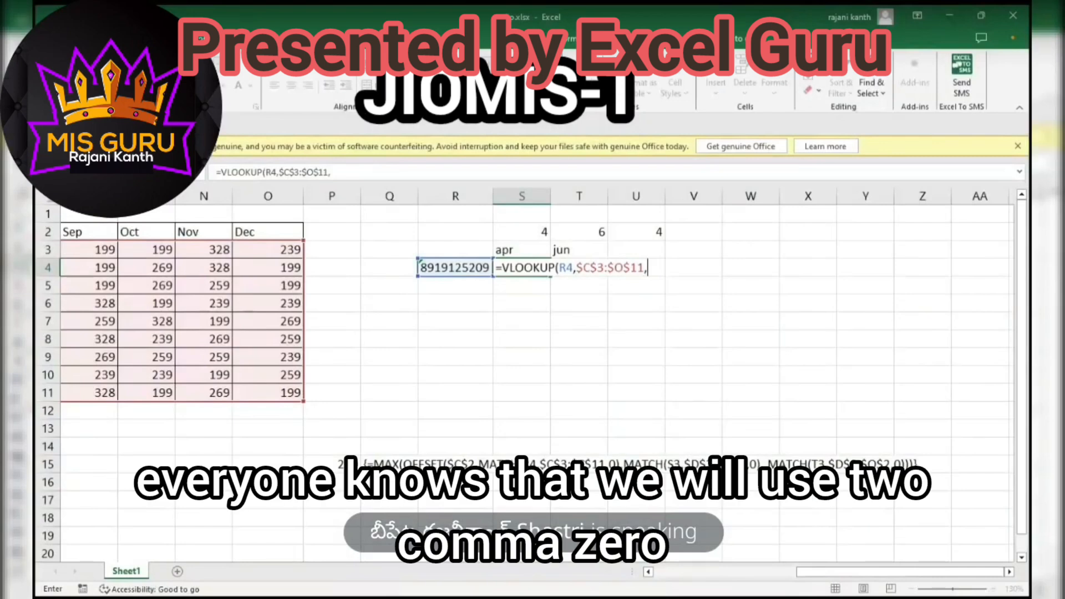
Complete the S4 VLOOKUP with column index 2 and exact match 0, and preview its result before entering it
type("2,0")
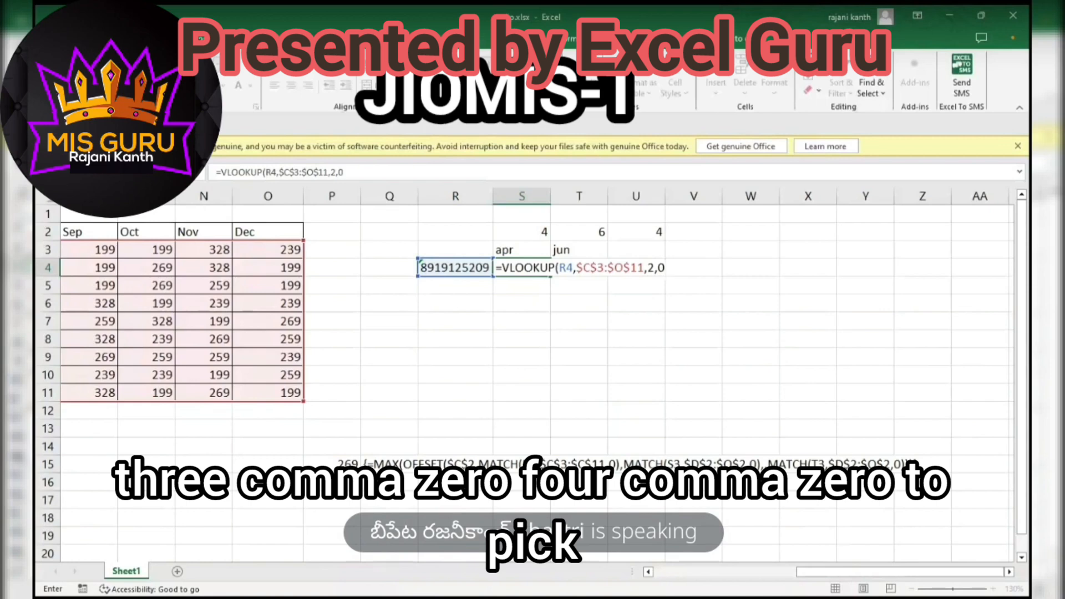
type(")")
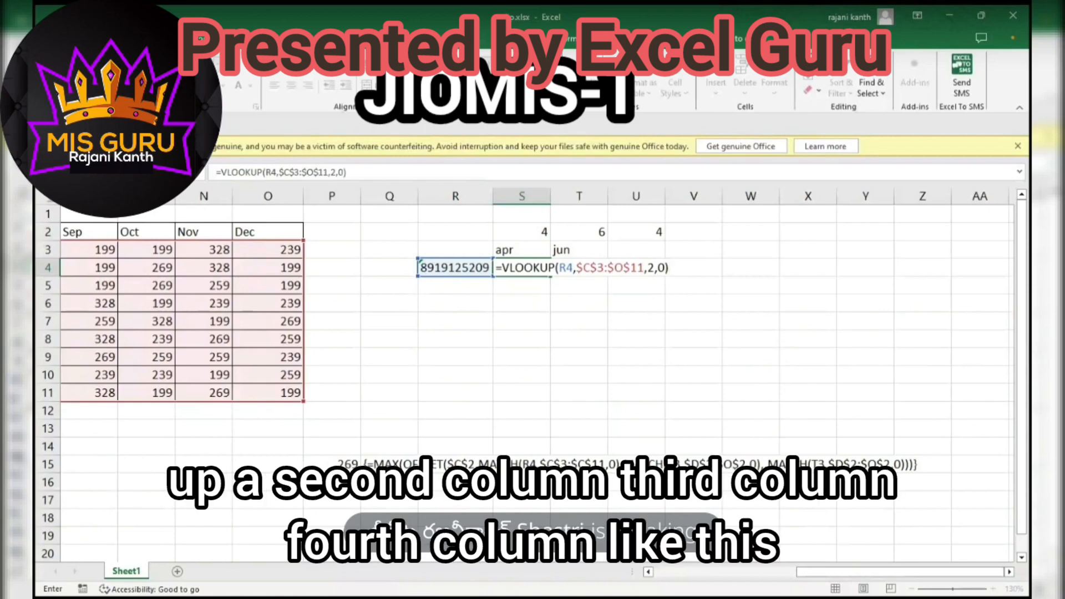
key("F9")
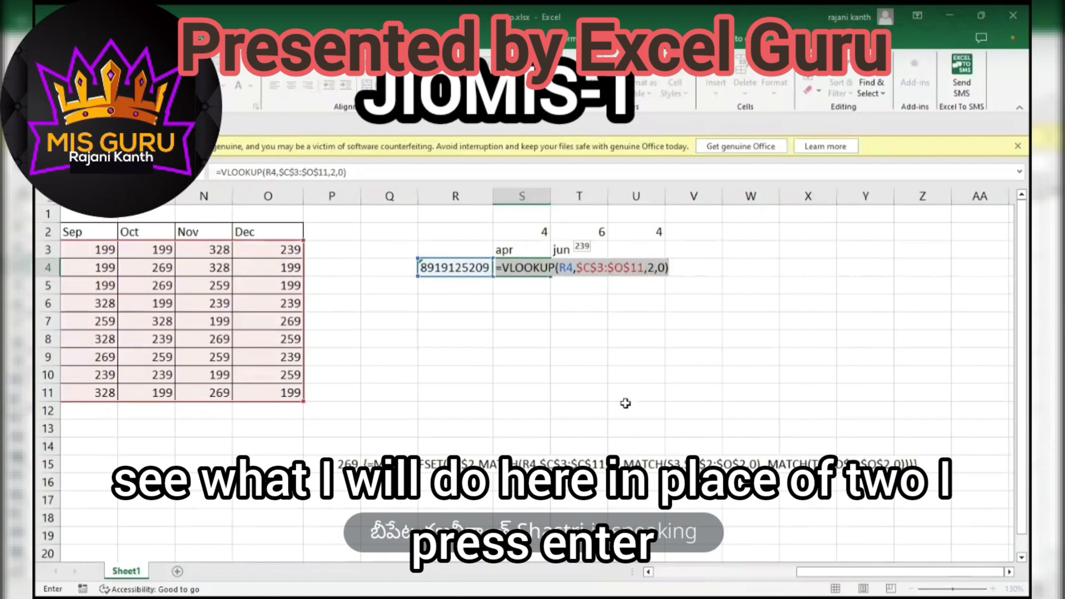
key("Return")
Examine the MATCH formula in S2 that finds the start month's position
key("Up")
key("Right")
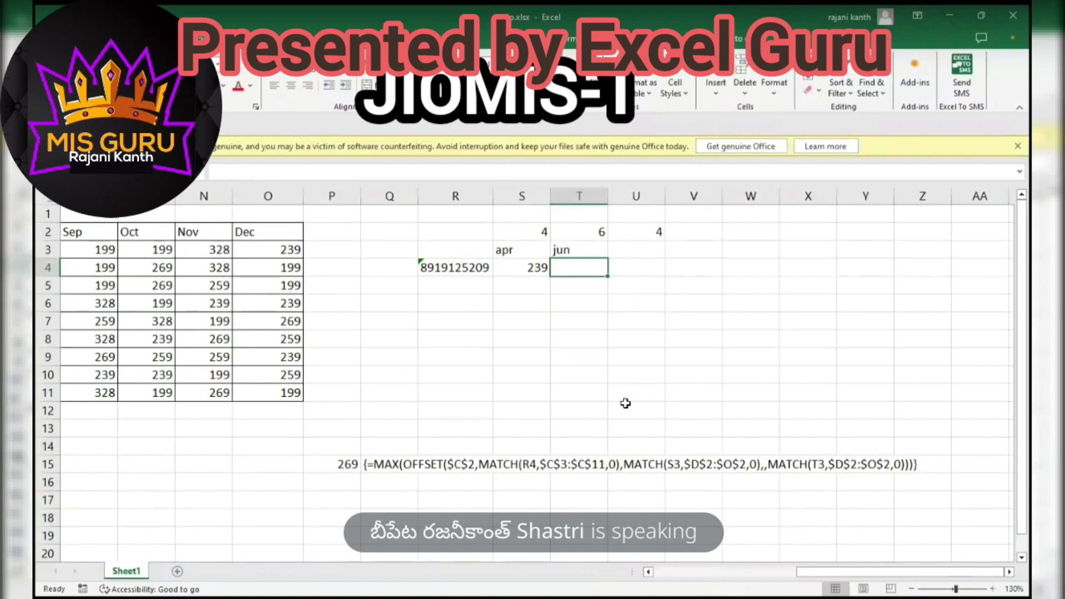
key("Right")
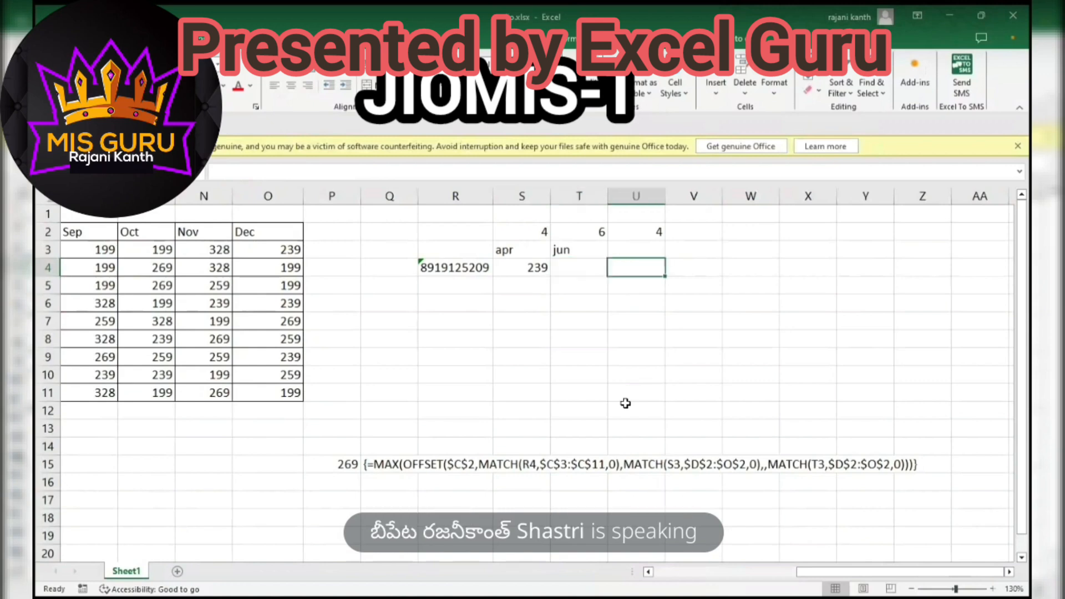
key("Up")
key("Up")
key("Left")
key("Left")
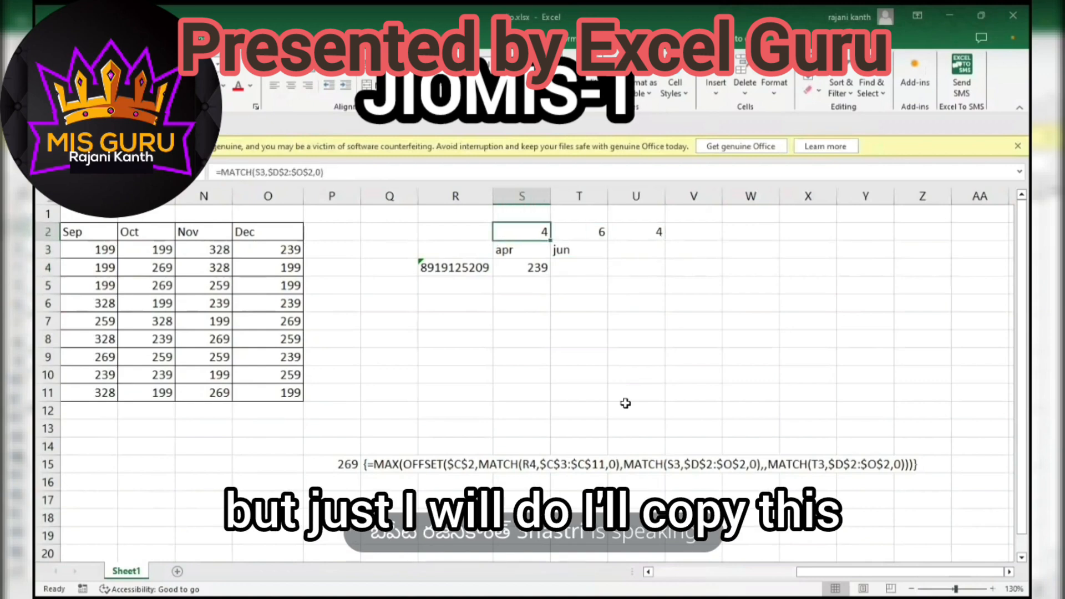
key("F2")
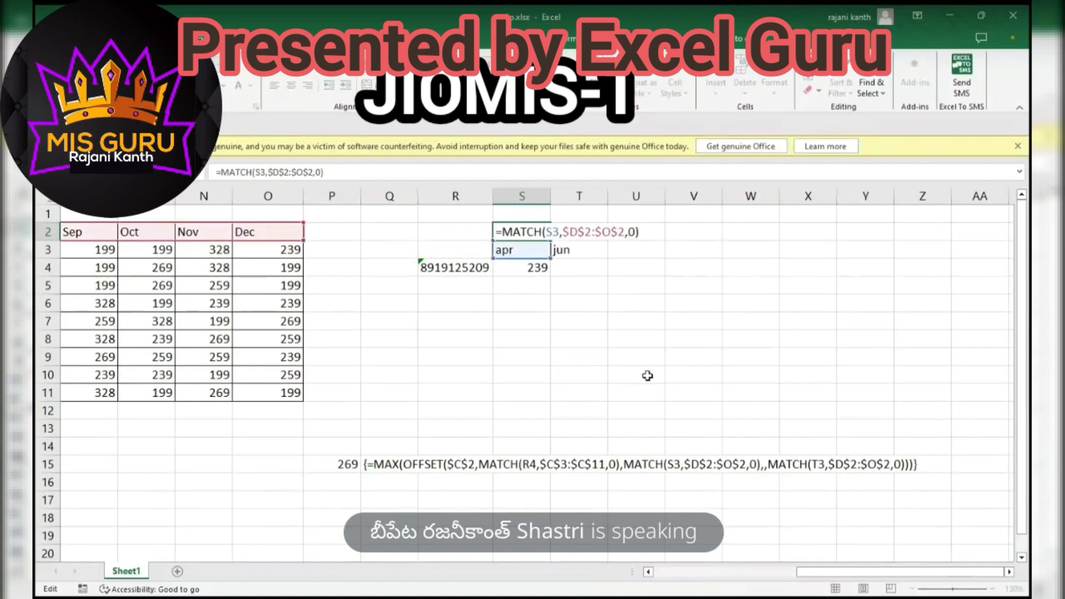
key("Return")
Begin a formula in U4 with =MATCH(S3,$D$2:$O$2,0)&":" for the start month's position and a colon separator
left_click(558, 268)
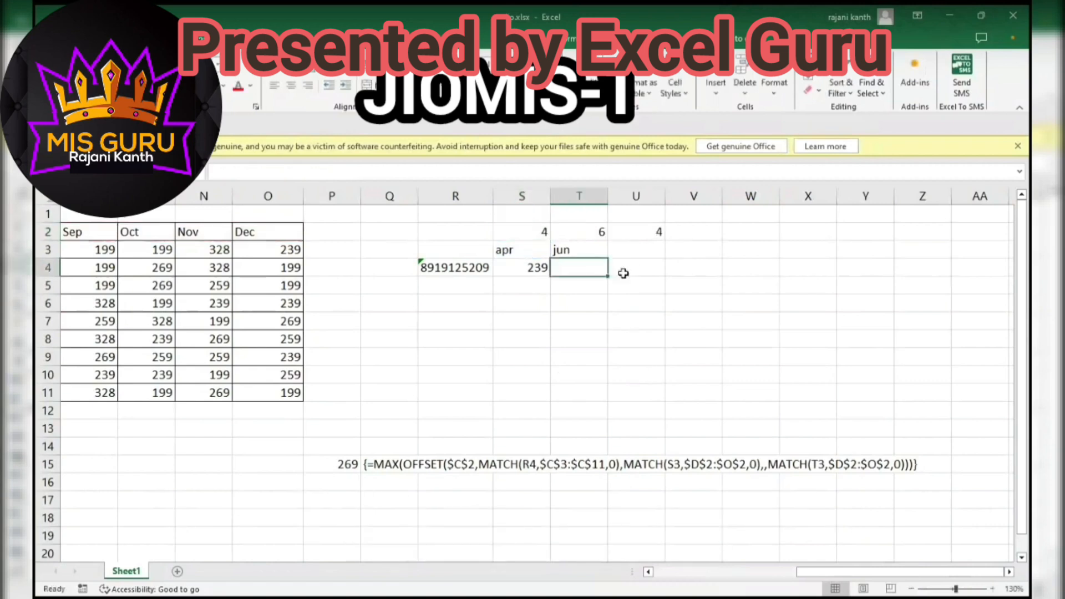
left_click(625, 272)
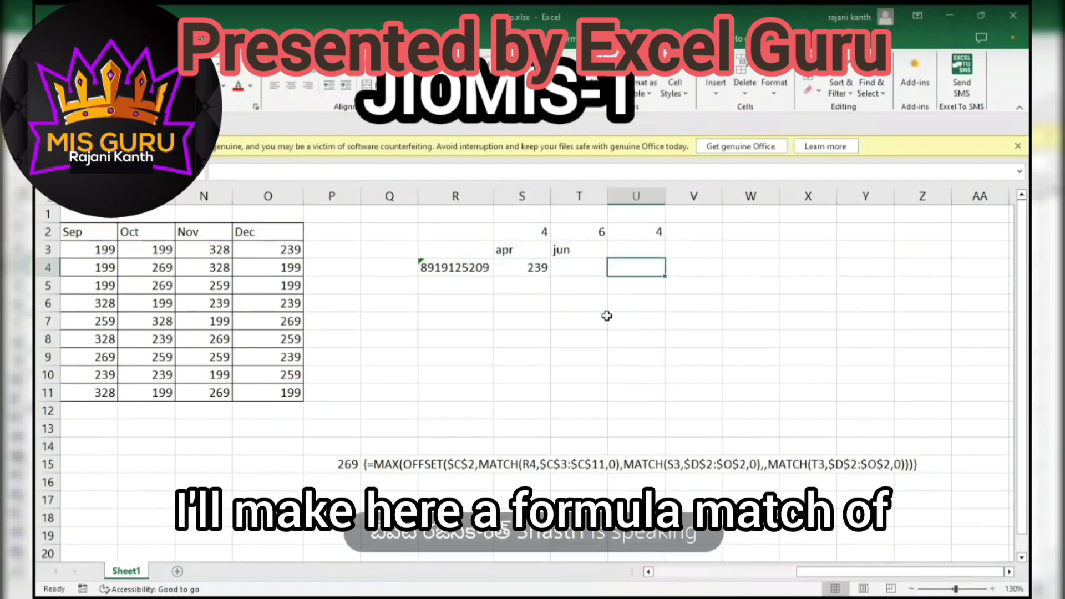
type("=matc")
key("Tab")
key("Up")
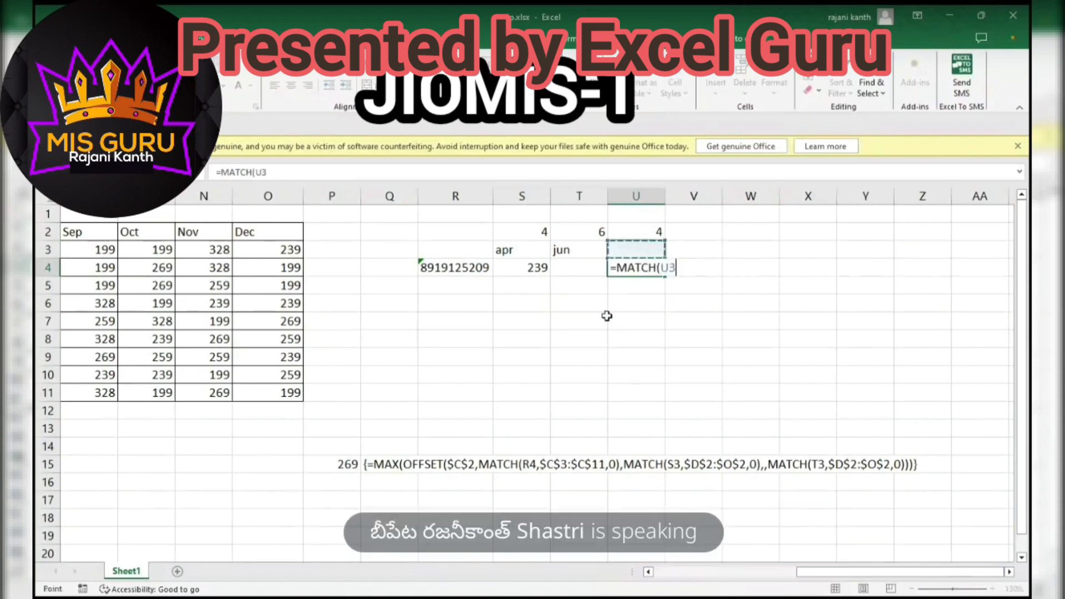
key("Left")
key("Left")
type(",")
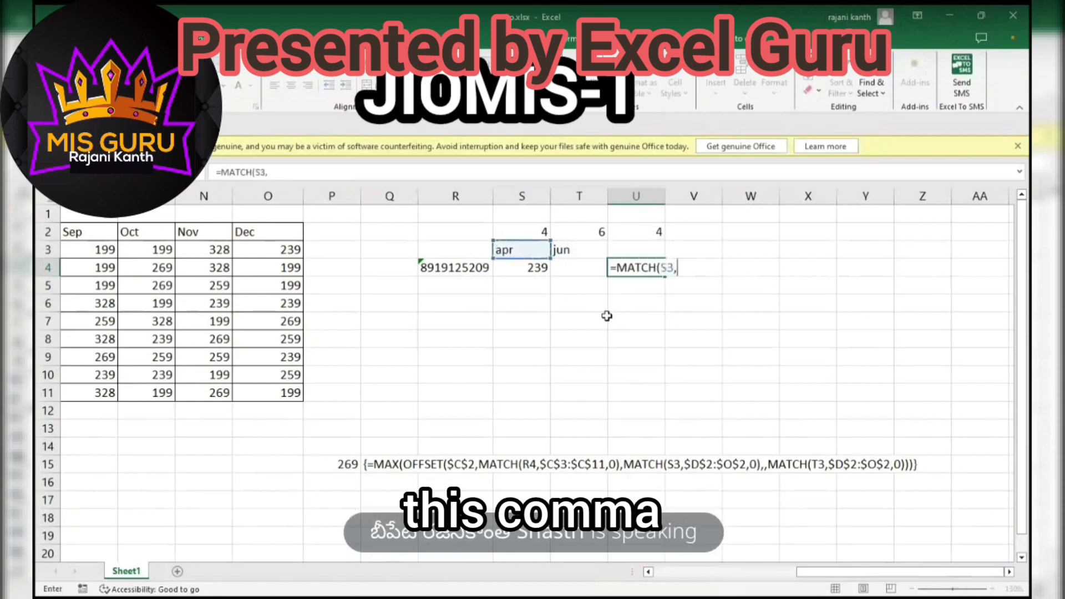
key("Left")
key("Left")
key("Left")
key("Left")
key("Left")
key("Left")
key("Up")
key("Up")
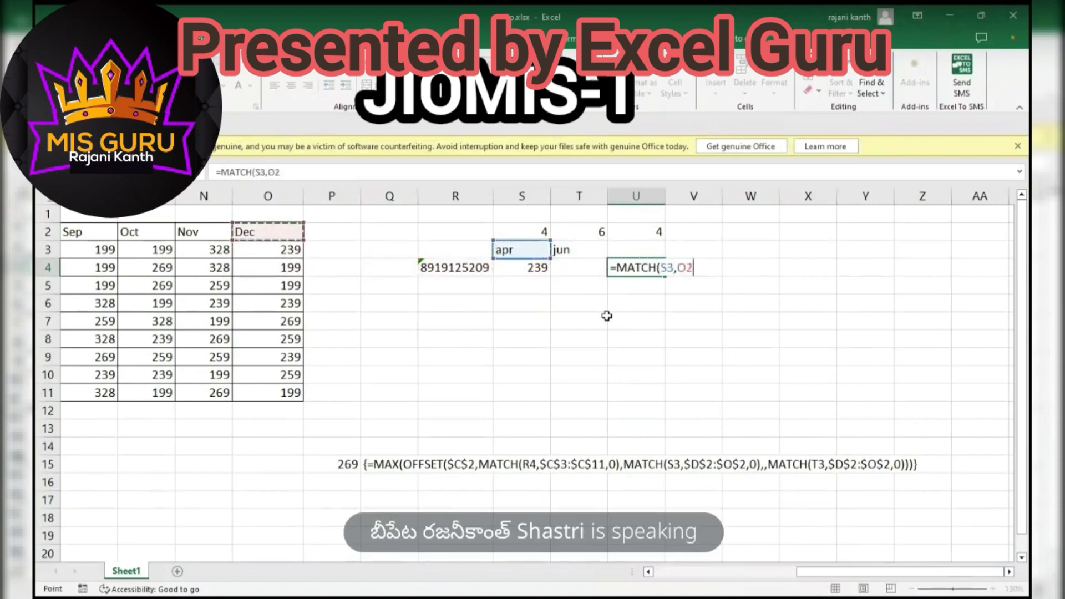
key("ctrl+shift+Left")
key("F4")
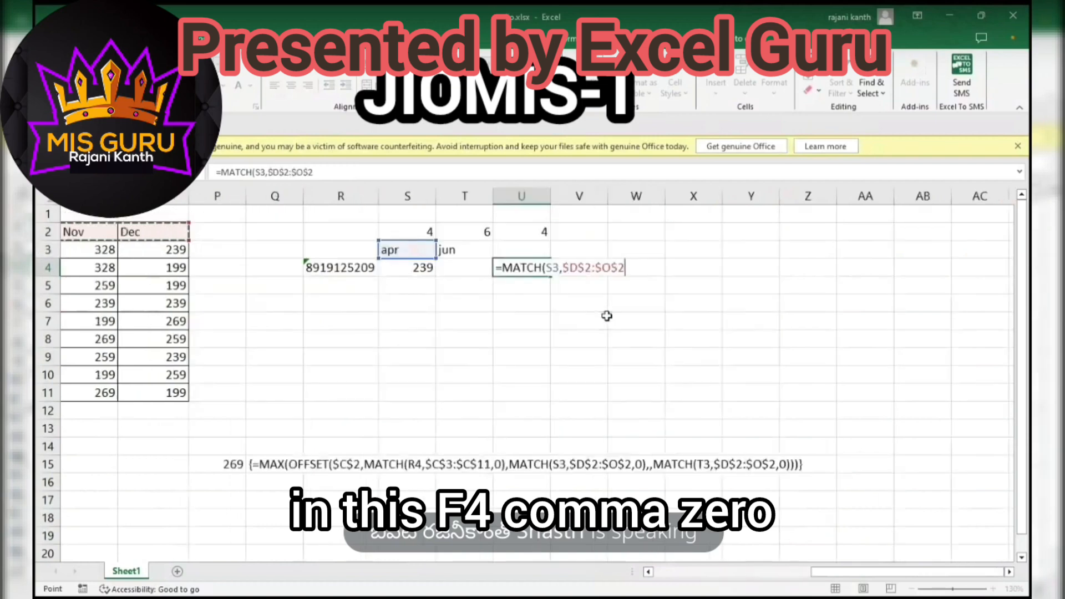
type(",0)&\":\"")
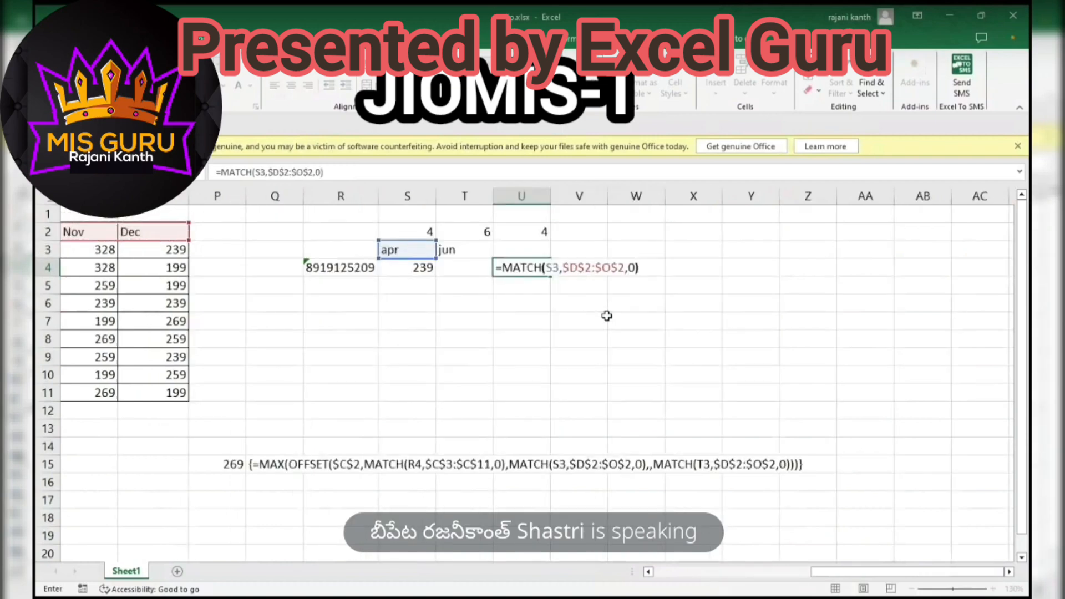
Append &MATCH(T3,$D$2:$O$2,0) to the U4 formula for the end month, evaluate the whole formula and revert it to formula text
type("&")
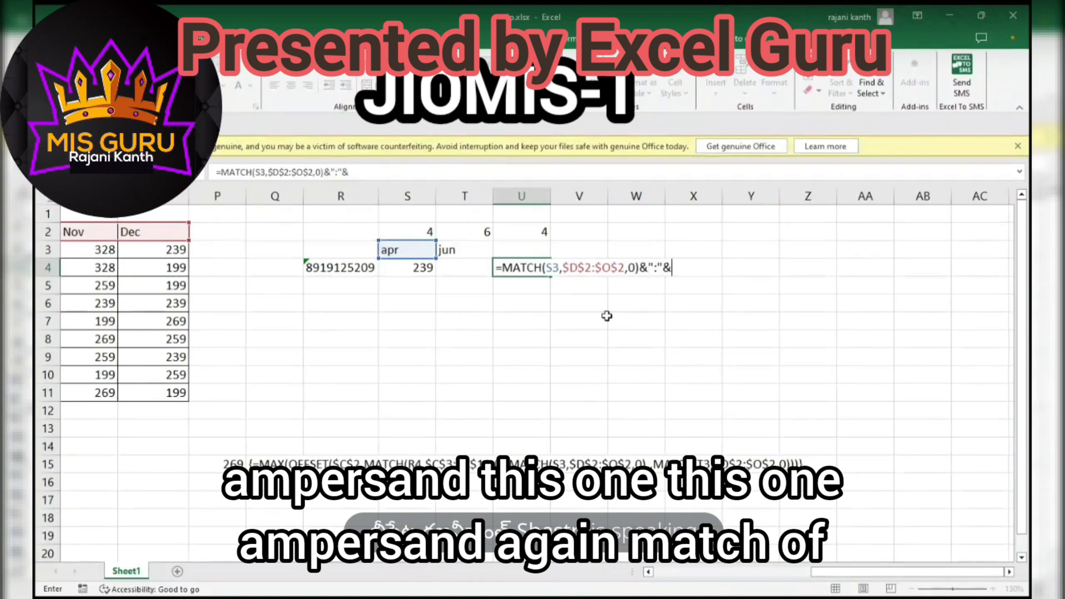
type("mtch")
key("BackSpace")
key("BackSpace")
key("BackSpace")
type("at")
key("Tab")
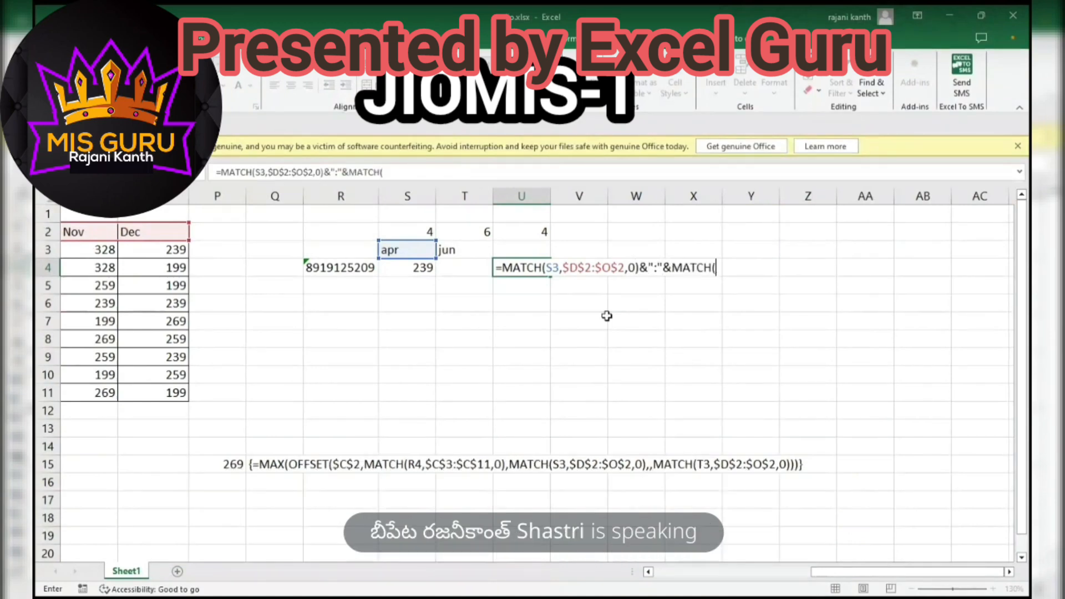
key("Up")
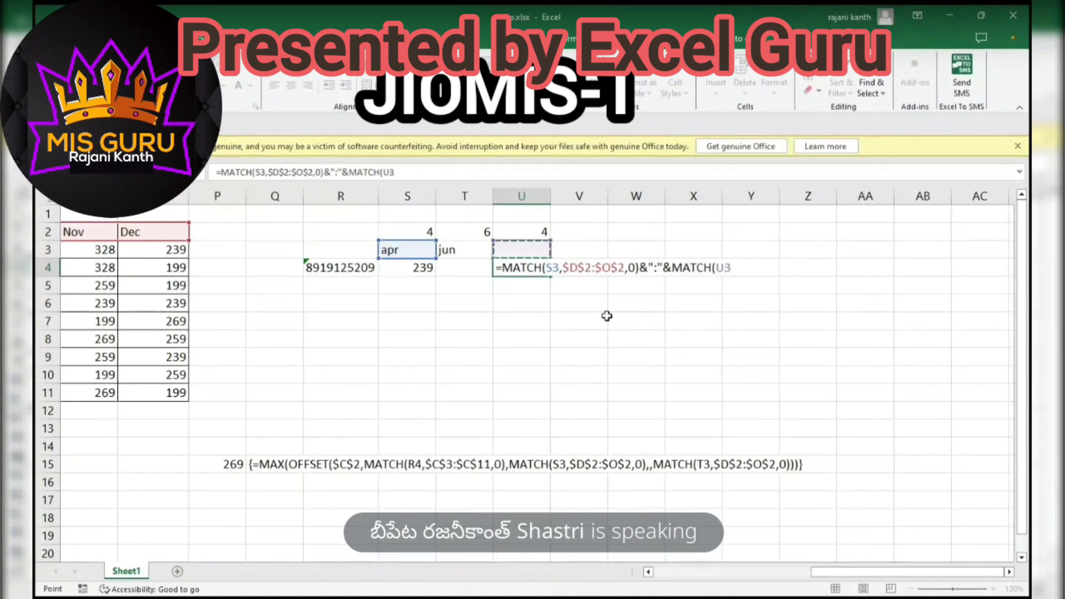
key("Left")
type(",")
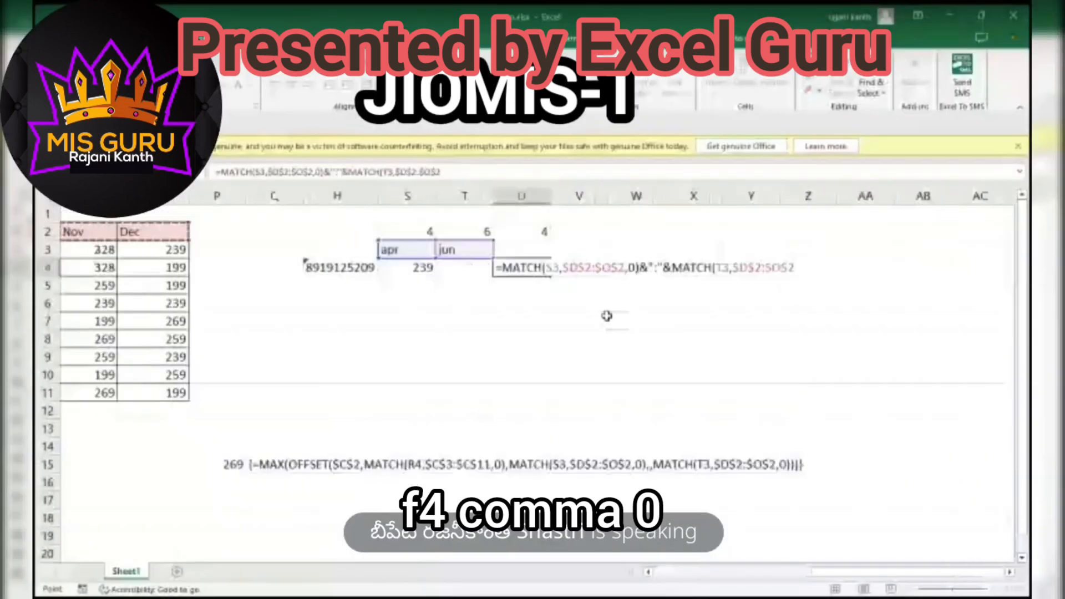
type("0")
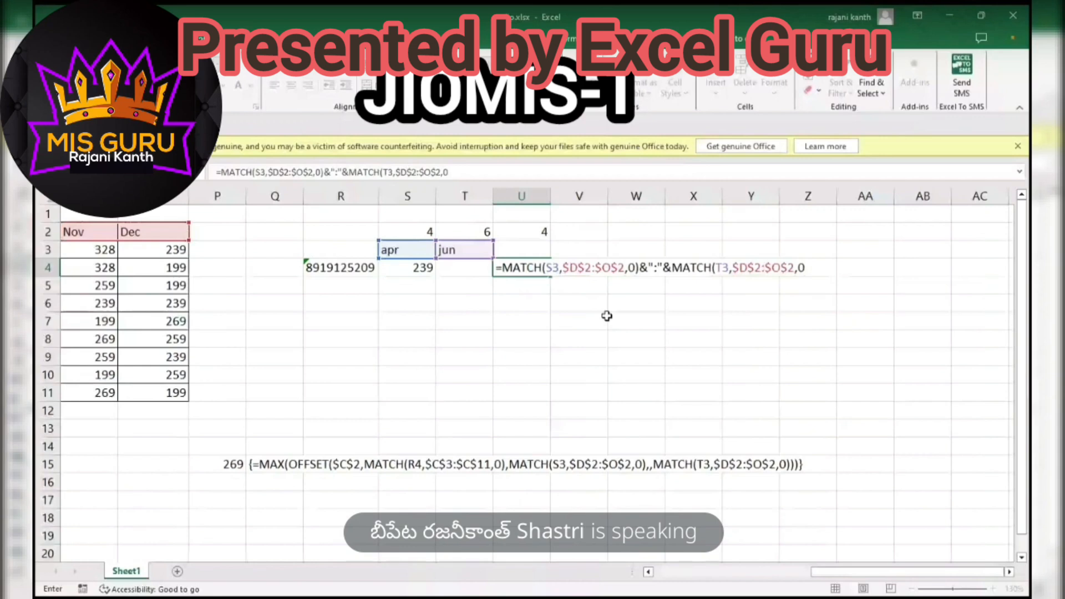
type(")")
key("F9")
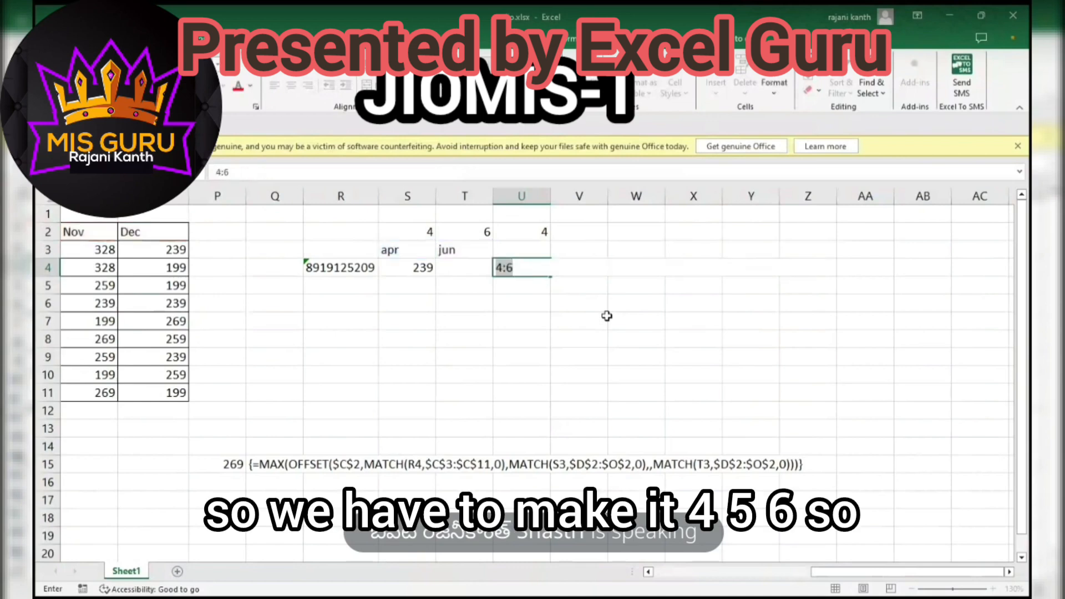
key("ctrl+z")
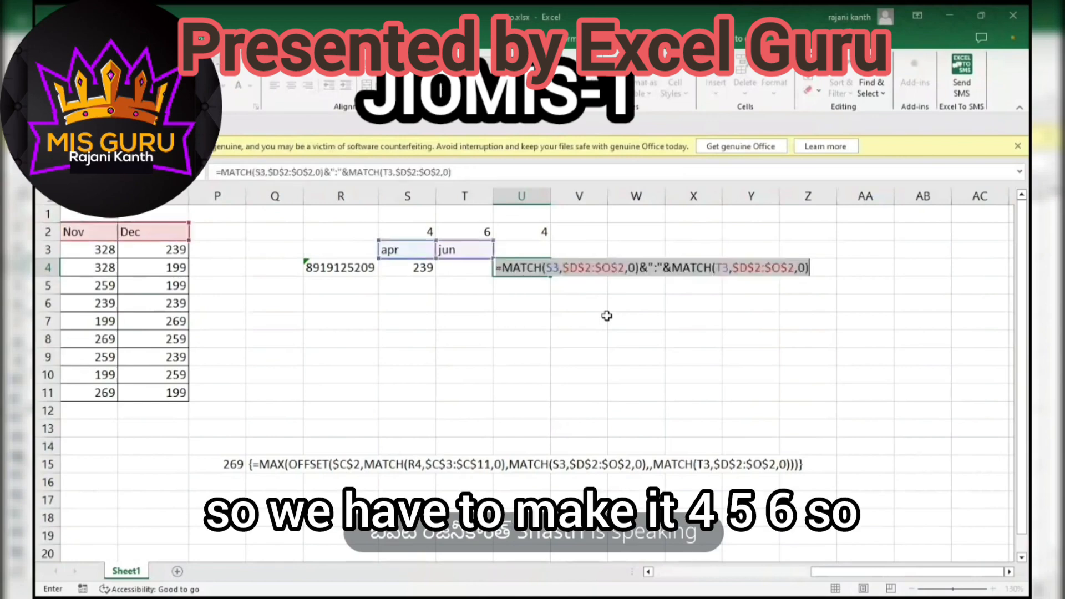
Wrap the U4 formula in ROW(INDIRECT(...)), evaluate it to check the array, restore the formula text and enter it
left_click(502, 267)
type("ROW(INDIRECT(")
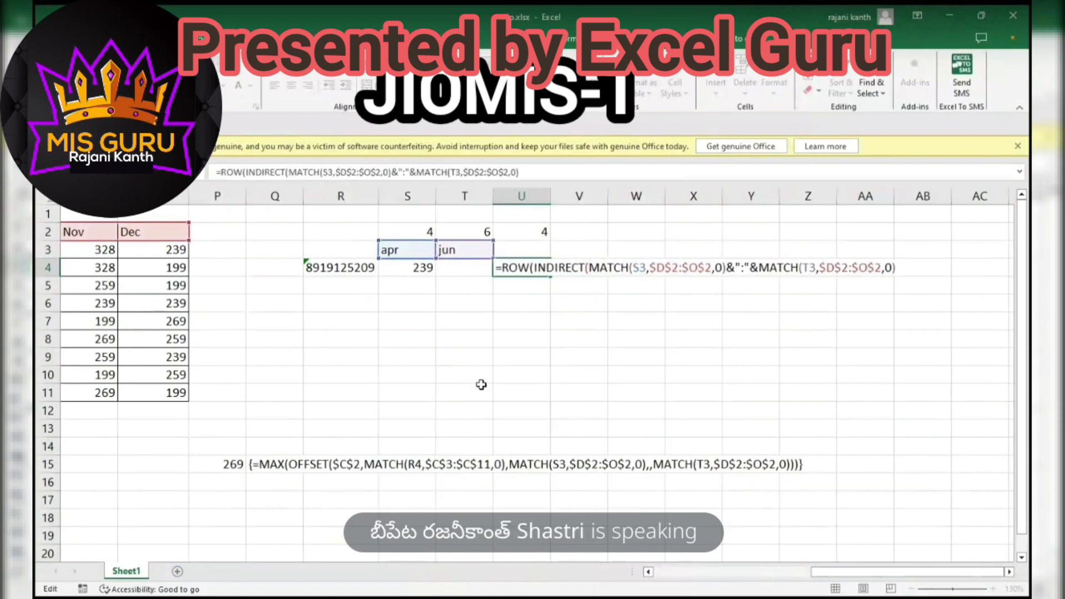
key("End")
type("))")
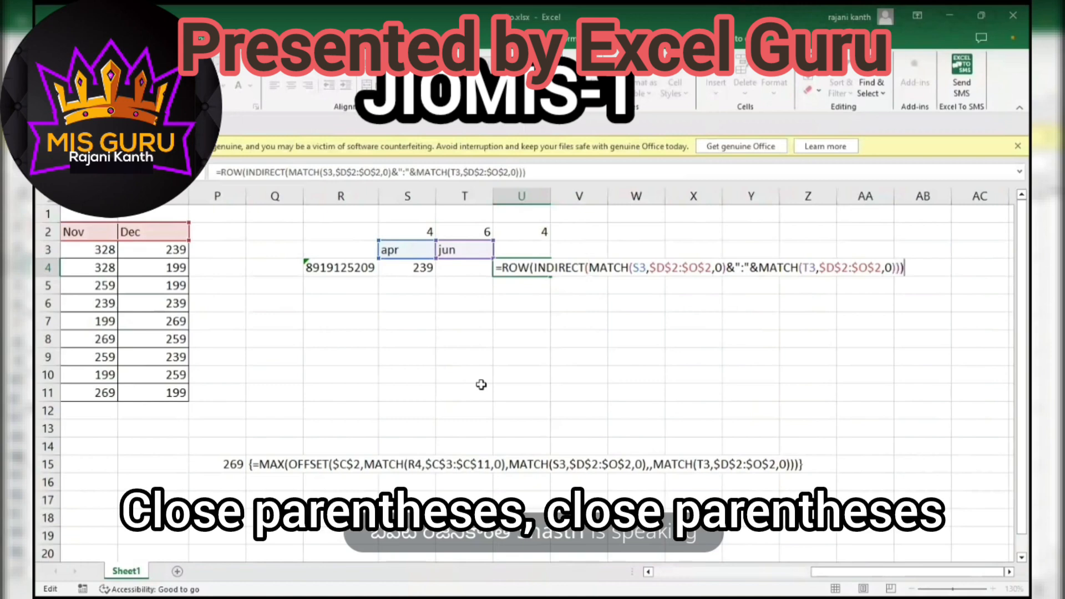
key("F9")
key("F9")
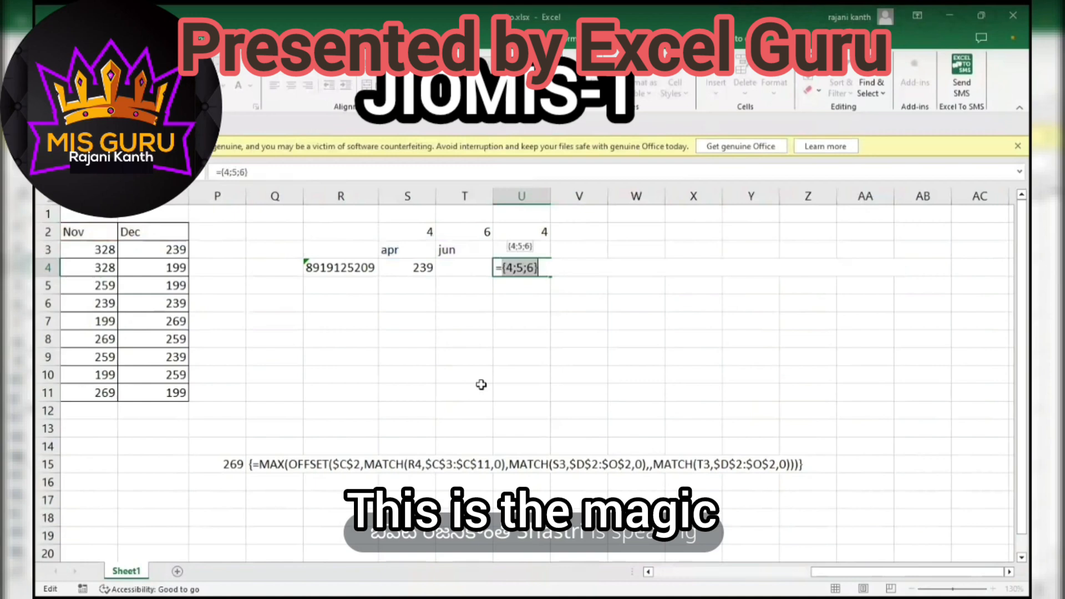
key("ctrl+z")
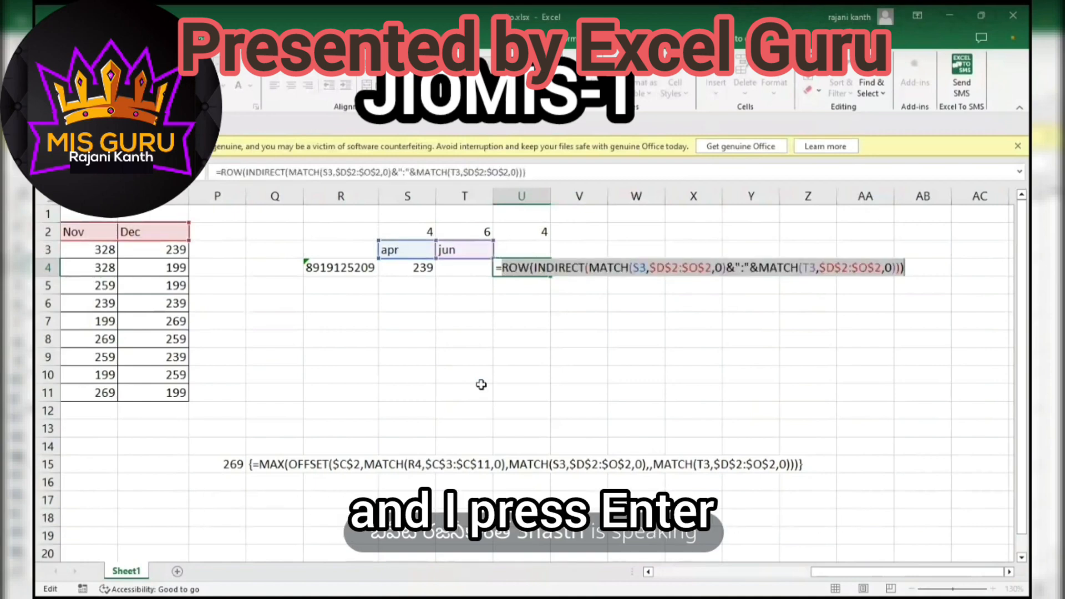
key("Return")
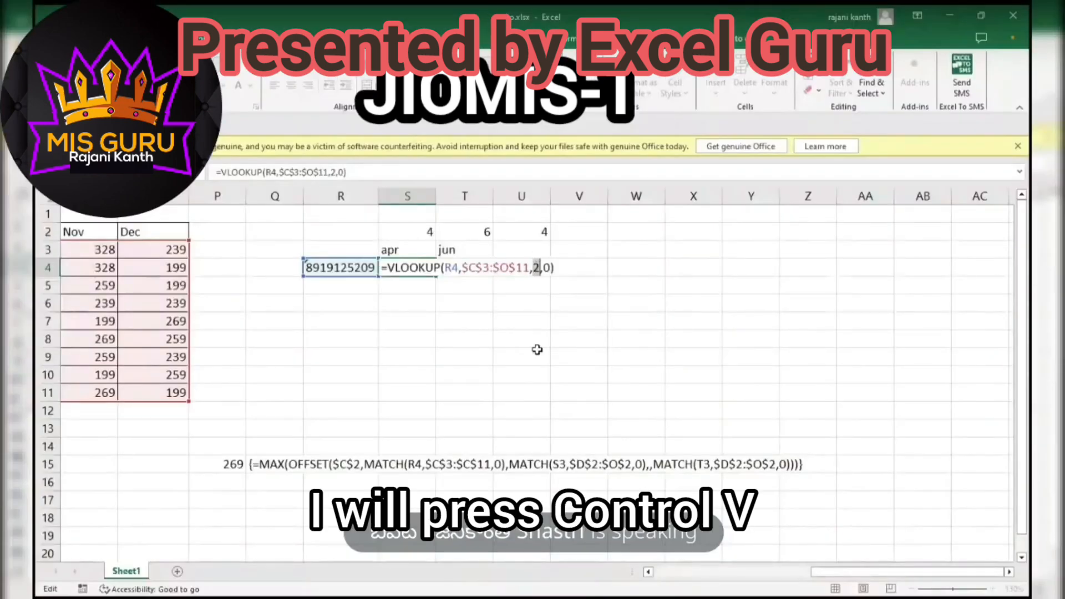
Replace column index 2 in the S4 VLOOKUP with the copied ROW(INDIRECT(...)) expression, evaluate the formula and restore its text
key("ctrl+v")
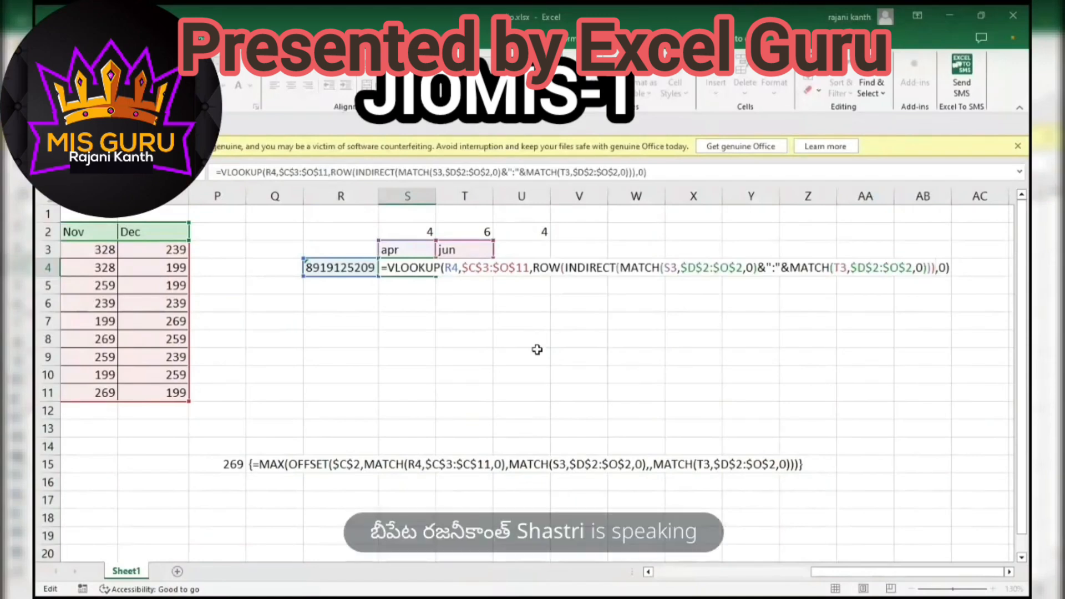
key("F9")
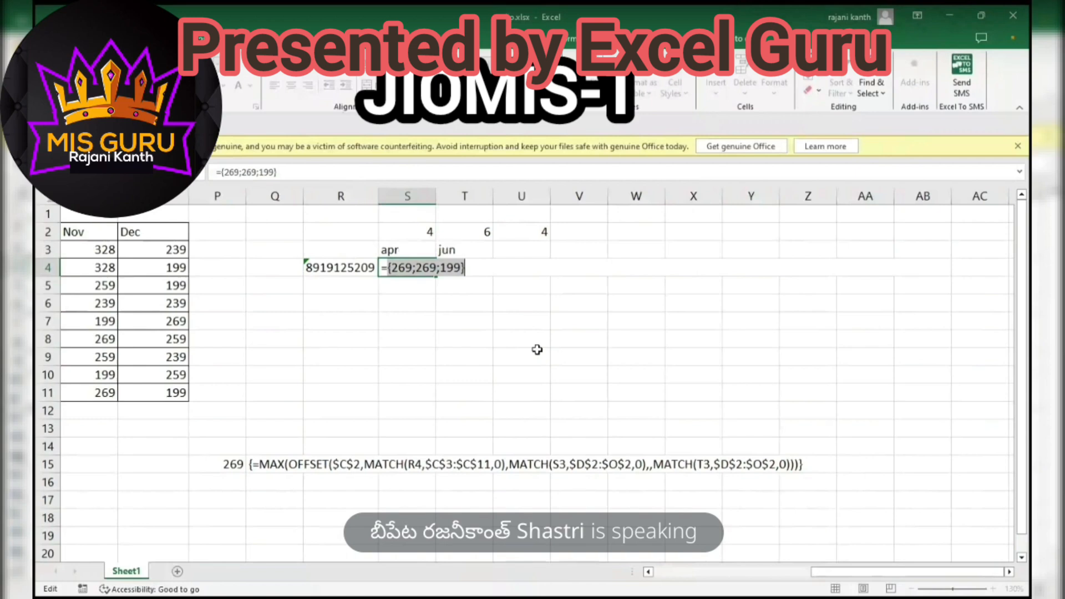
key("ctrl+z")
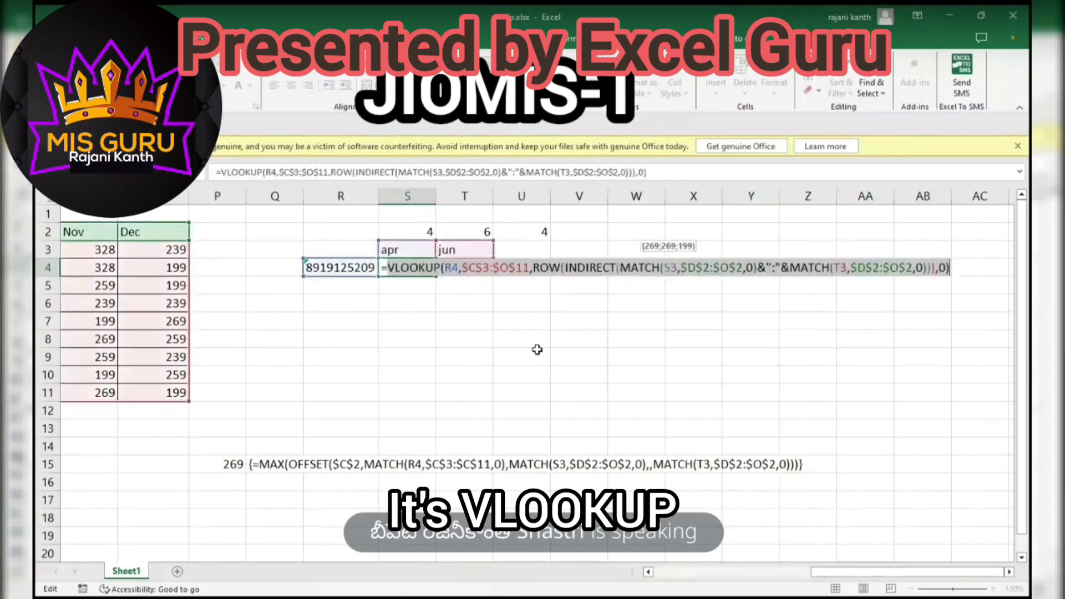
Wrap the S4 VLOOKUP in MAX( ) and enter it as an array formula
left_click(386, 269)
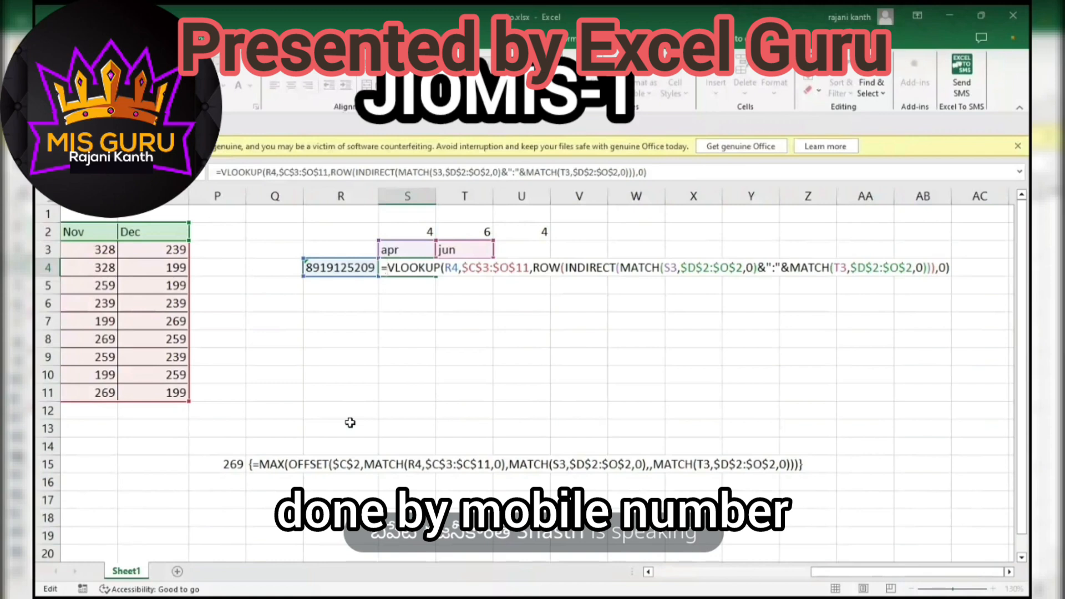
type("MAX(")
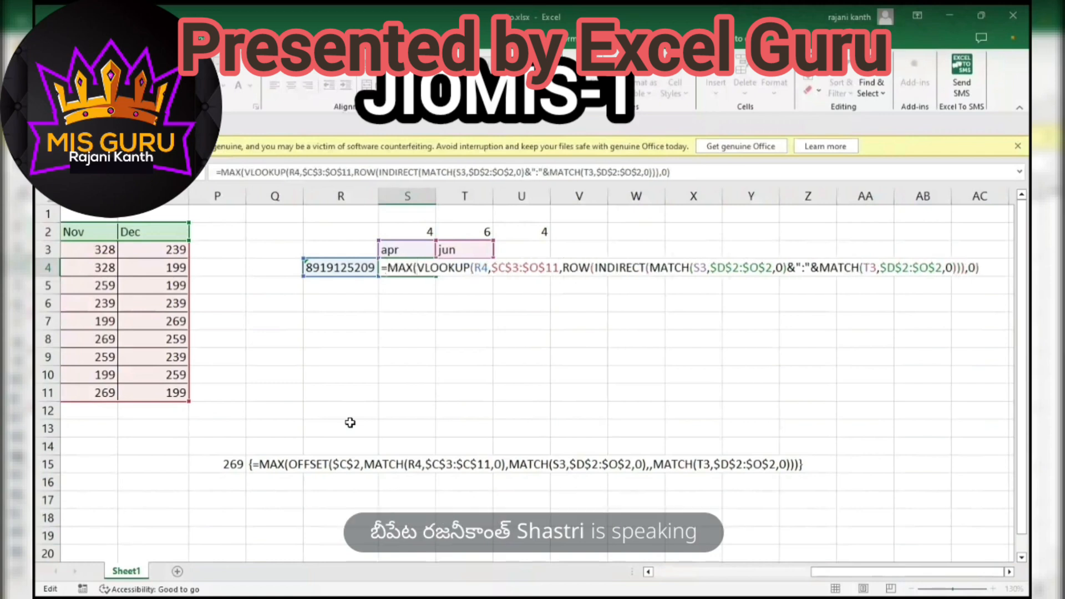
type(")")
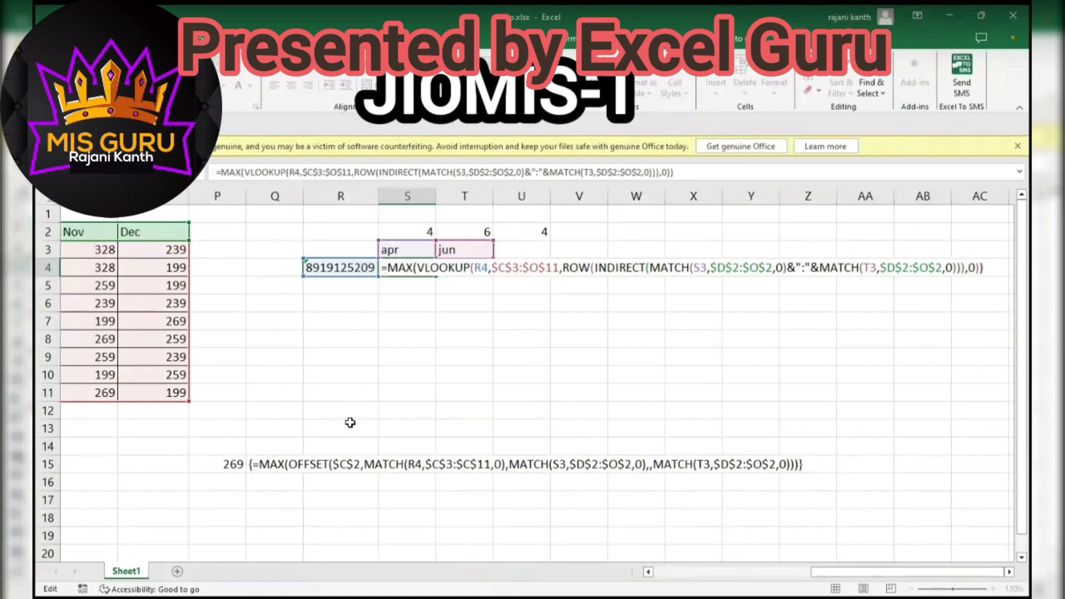
key("ctrl+shift+Return")
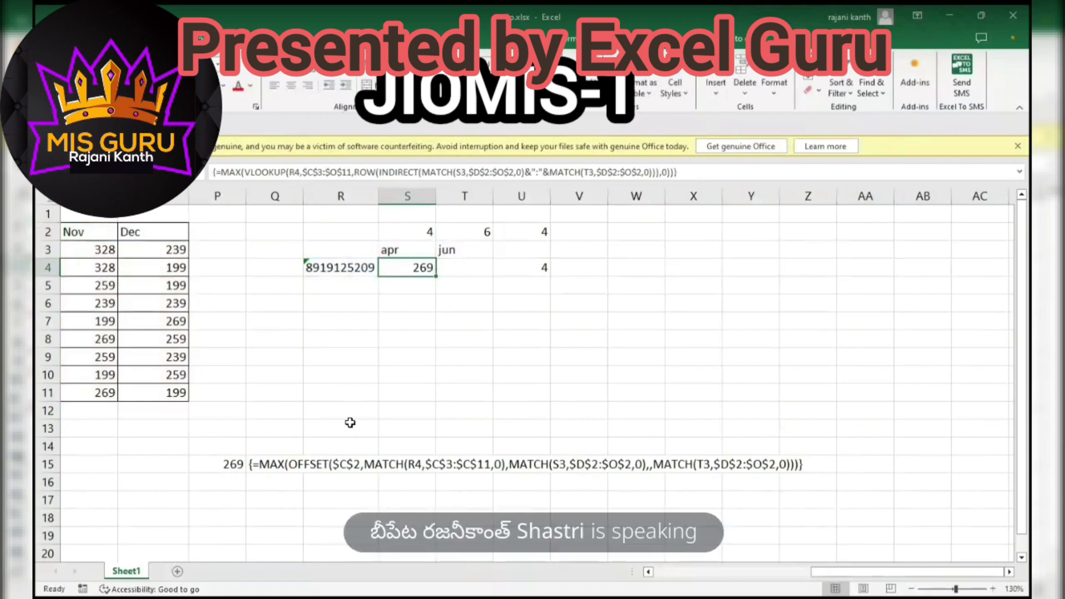
Set the start month in S3 to jan and the end month in T3 to mar
key("Up")
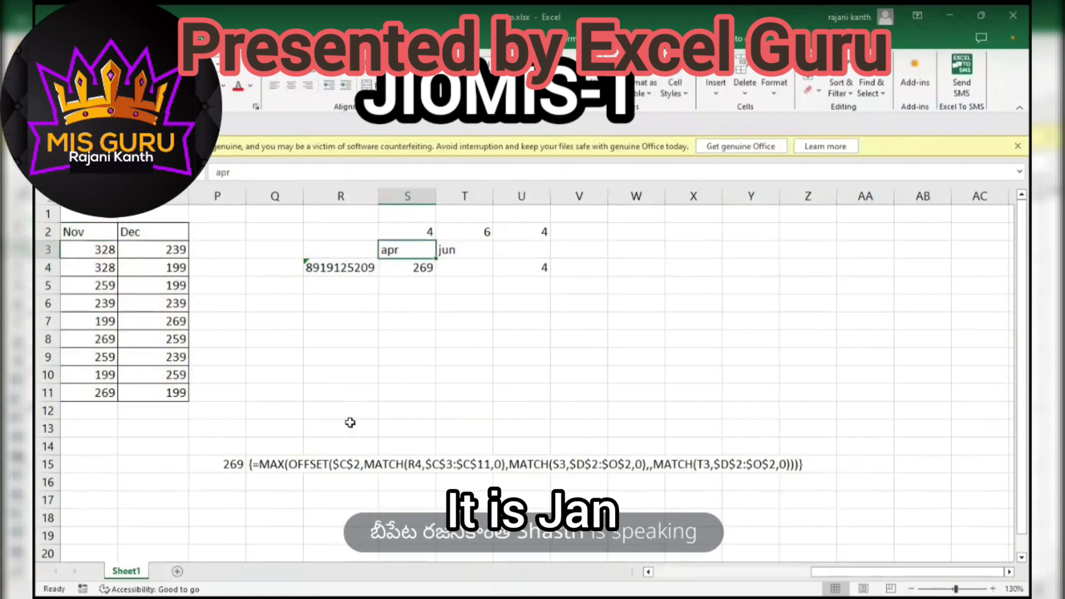
type("jan")
key("Tab")
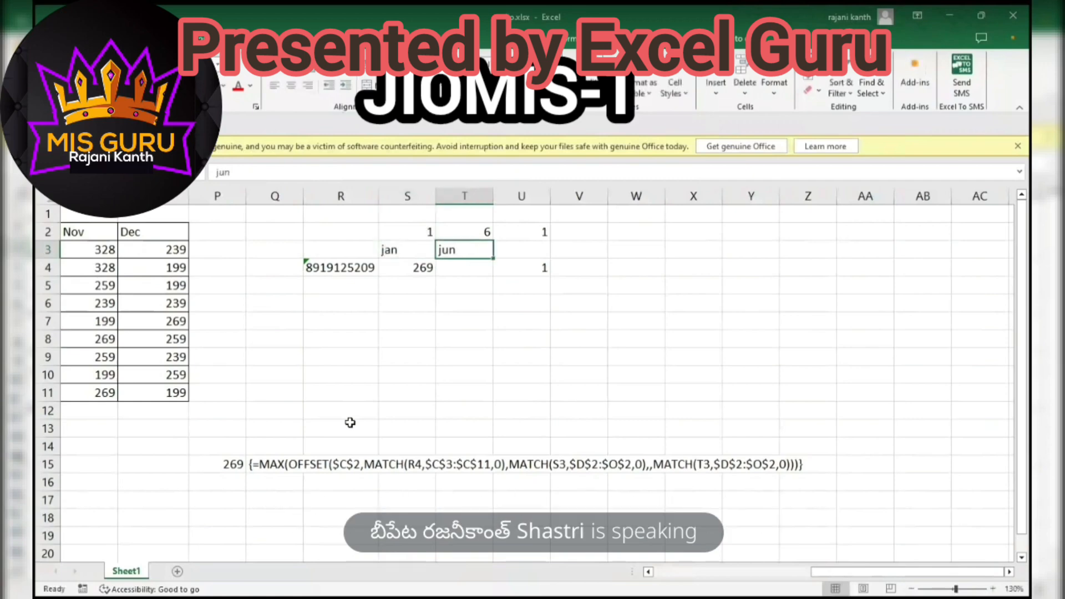
type("mar")
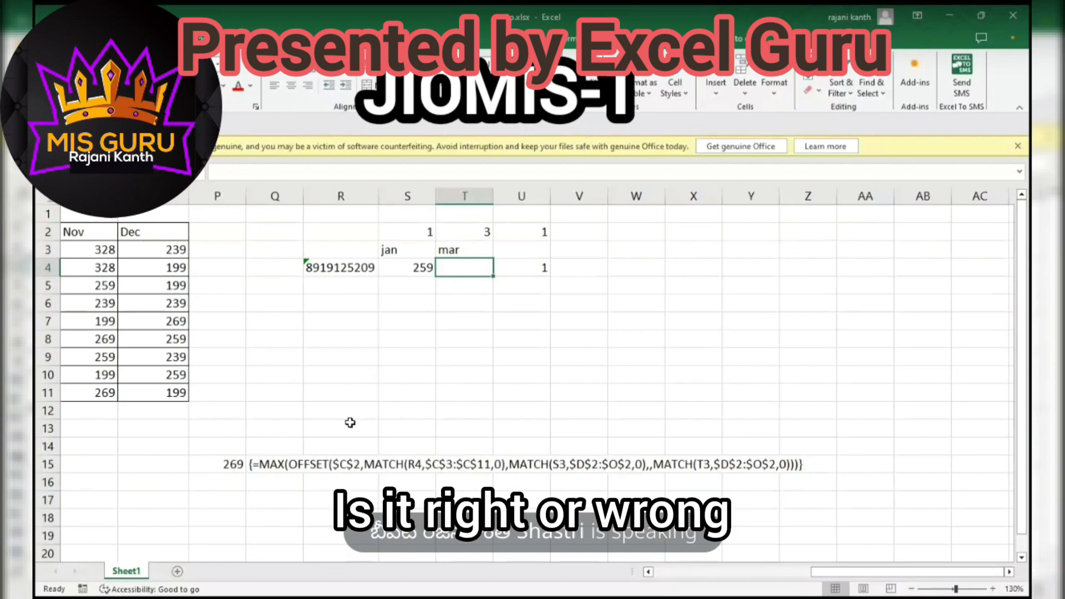
Check the Jan to Mar amounts in D7:F7 for the selected mobile number against the S4 result
key("Left")
key("Left")
key("Left")
key("Left")
key("Left")
key("Left")
key("Left")
key("Left")
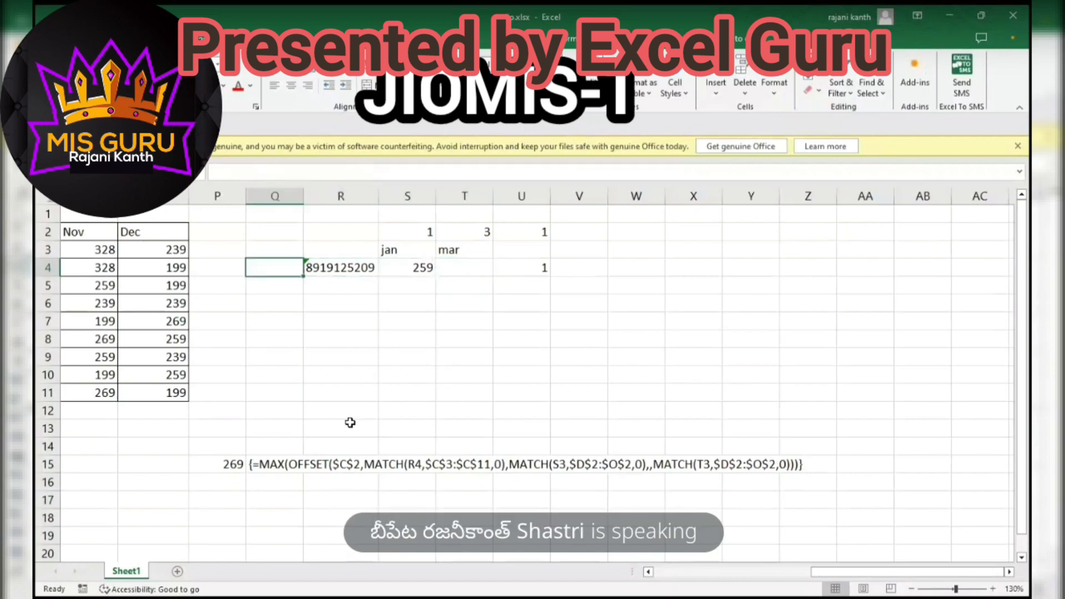
key("Left")
key("Left")
key("Left")
key("Left")
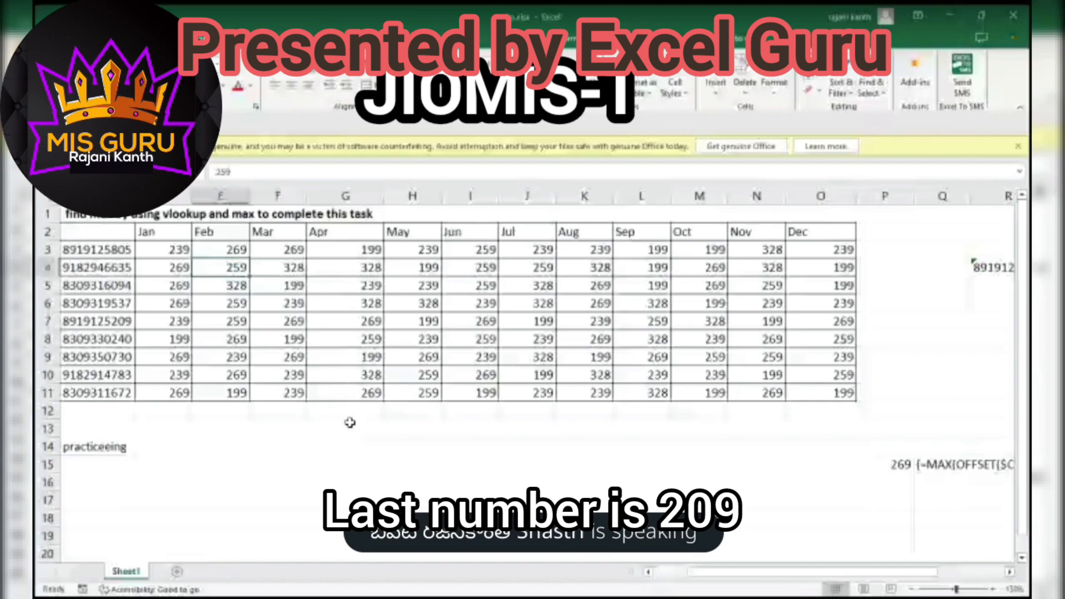
key("Right")
key("Right")
key("Right")
key("Right")
key("Right")
key("Right")
key("Right")
key("Right")
key("Right")
key("Right")
key("Right")
key("Right")
key("Right")
key("Right")
key("Right")
key("Right")
key("Right")
key("Right")
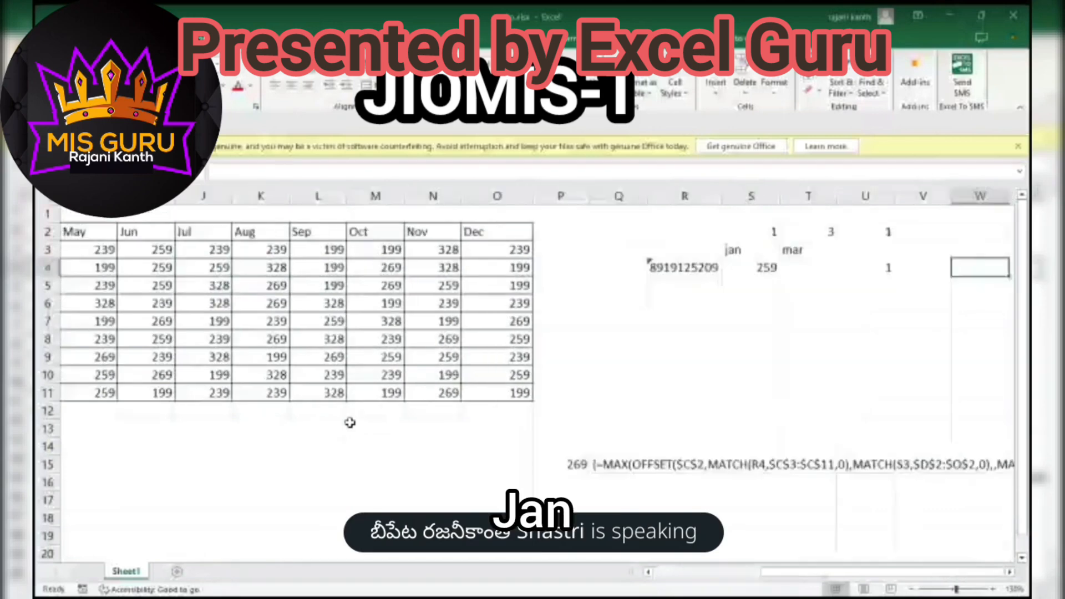
key("Left")
key("Left")
key("Left")
key("Left")
key("Left")
key("Left")
key("Left")
key("Left")
key("Left")
key("Left")
key("Left")
key("Left")
key("Left")
key("Left")
key("Left")
key("Left")
key("Left")
key("Left")
key("Left")
key("Left")
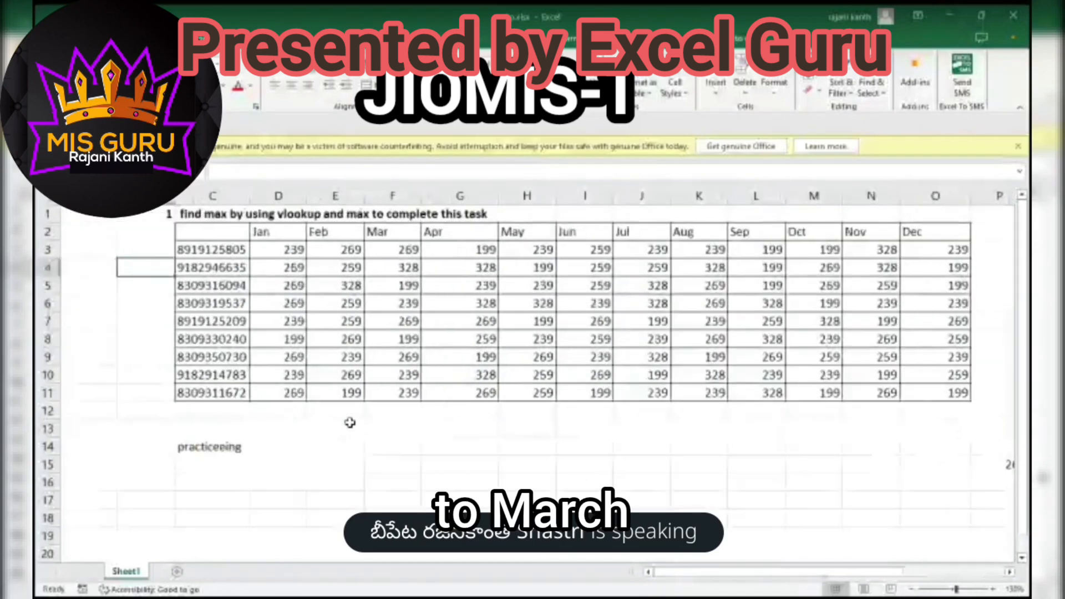
key("Down")
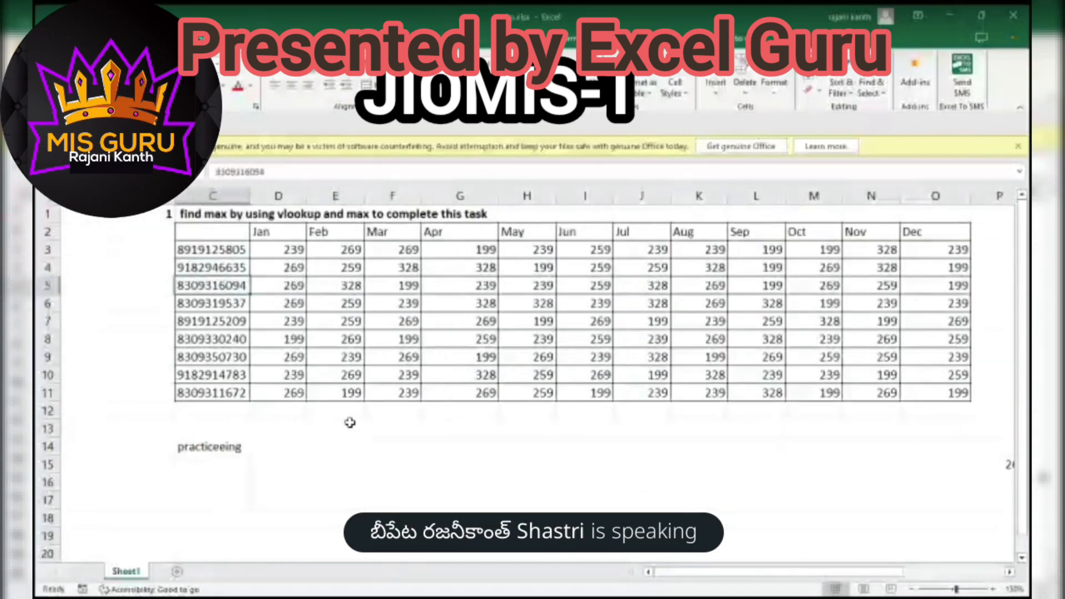
key("Down")
key("Down")
key("Right")
key("shift+Right")
key("shift+Right")
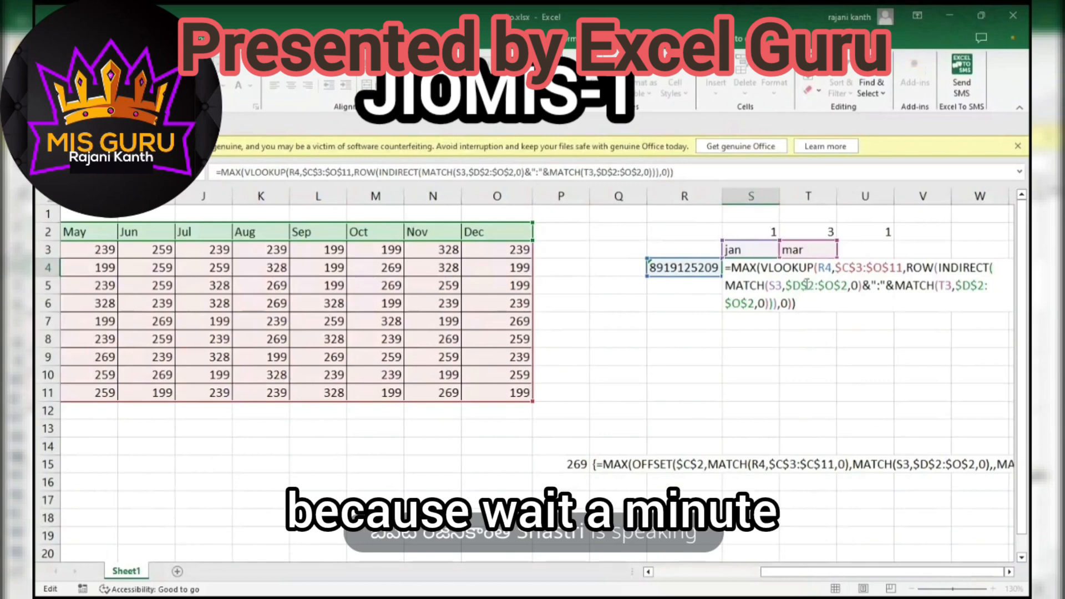
Change both MATCH ranges in the S4 formula to $C$2:$O$2 and re-enter it as an array formula
left_click_drag(791, 572, 902, 577)
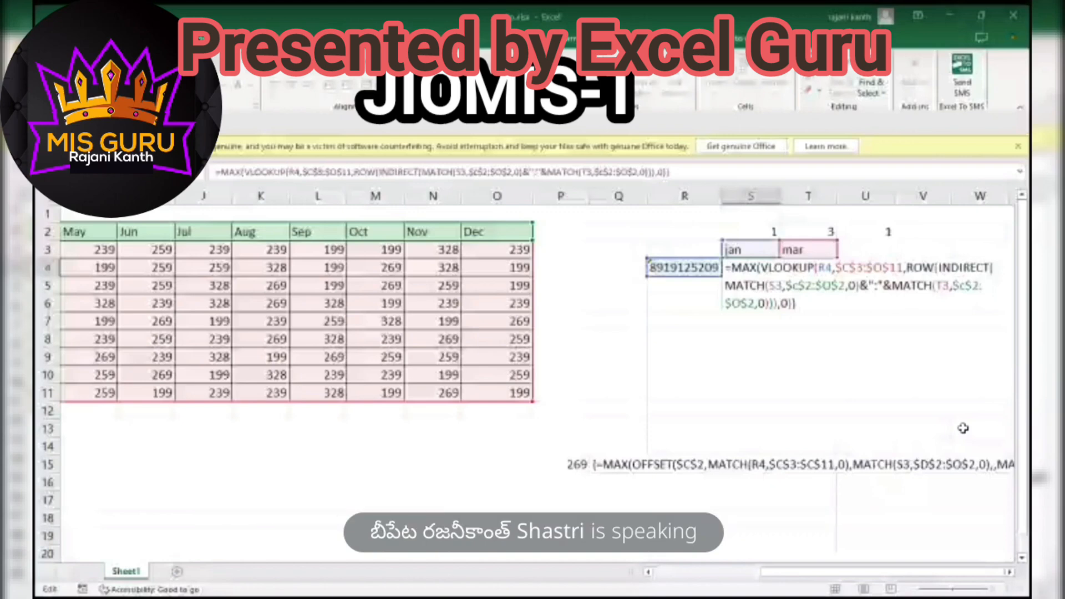
left_click_drag(821, 572, 638, 581)
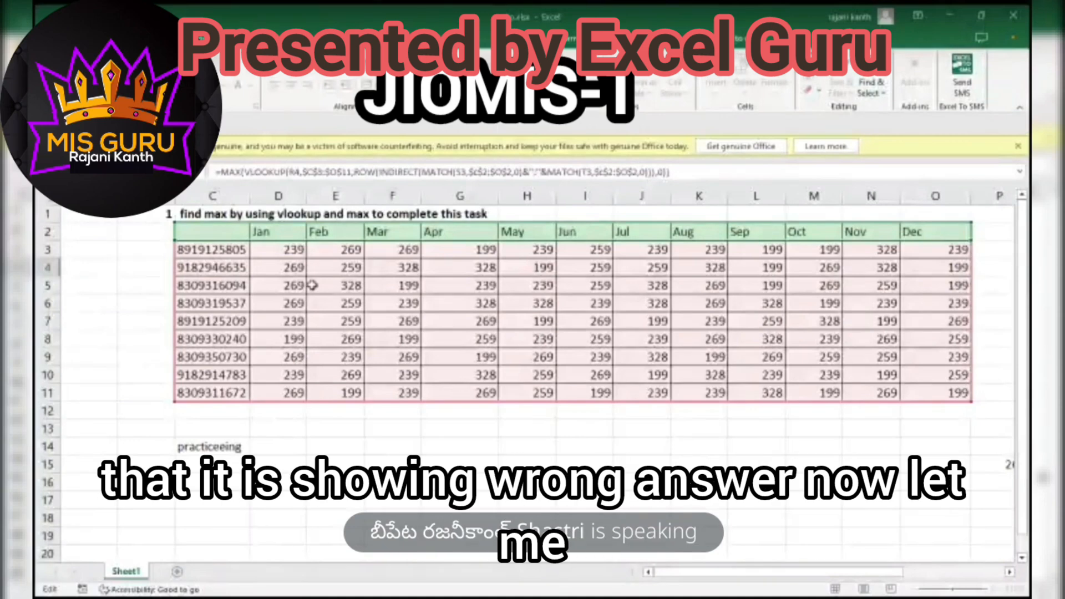
left_click_drag(705, 577, 805, 577)
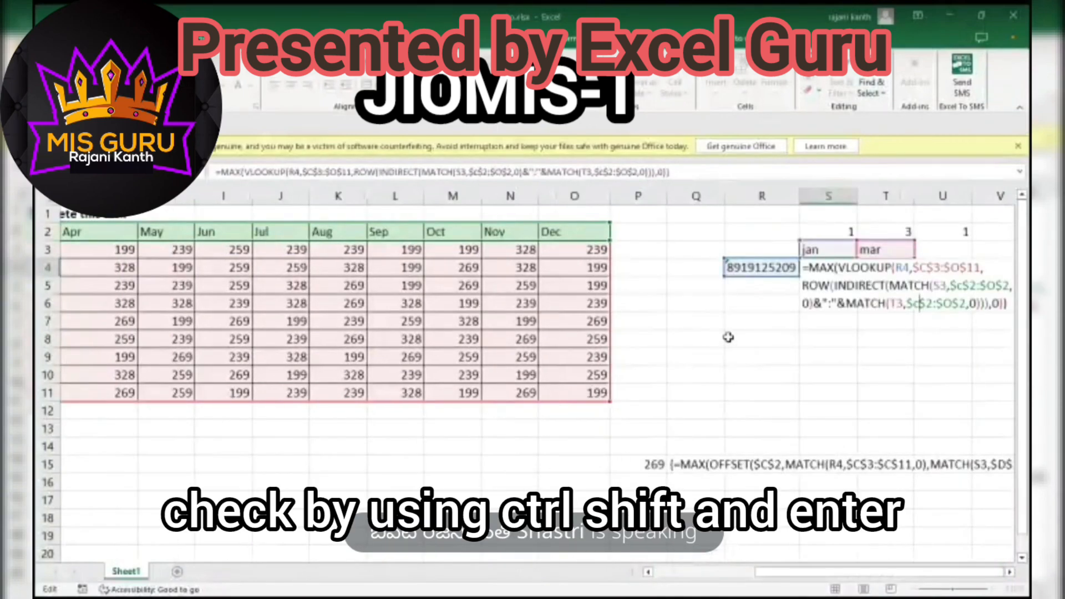
key("ctrl+shift+Return")
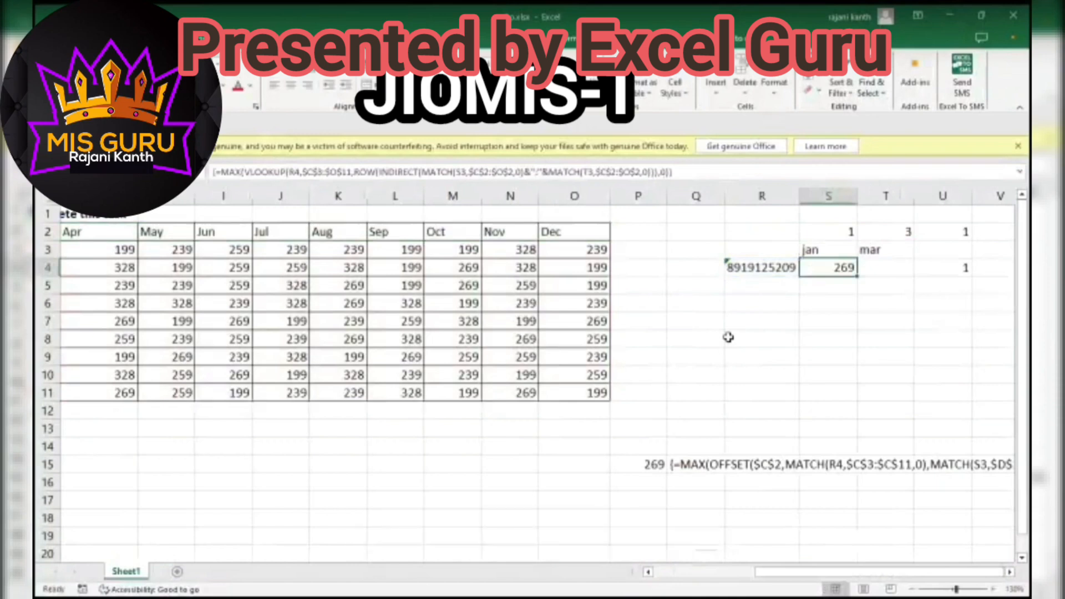
Set the start month in S3 to jul and the end month in T3 to nov
key("Up")
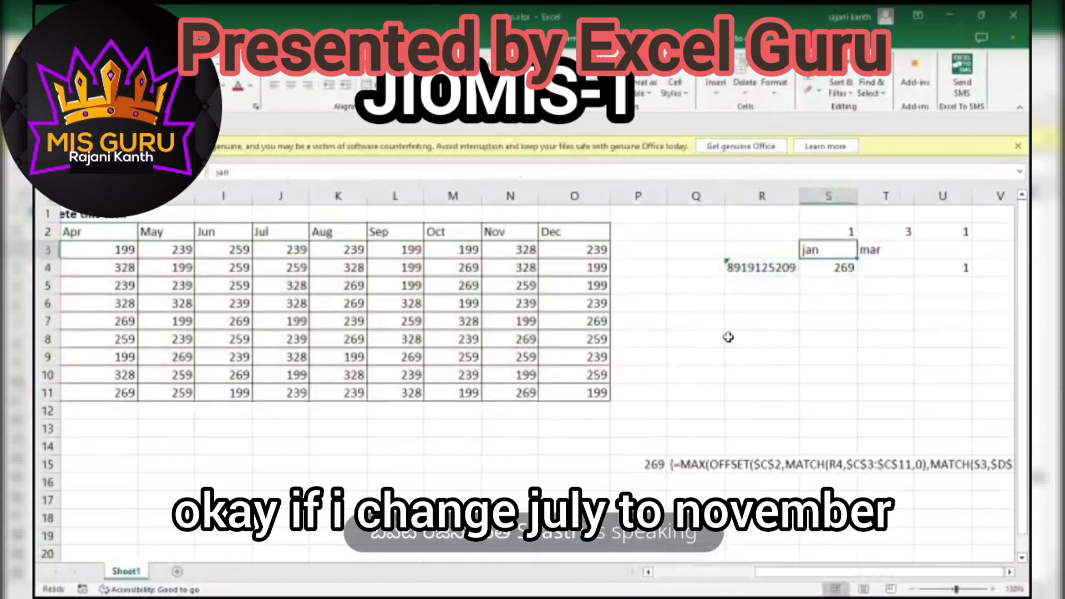
type("jul")
key("Tab")
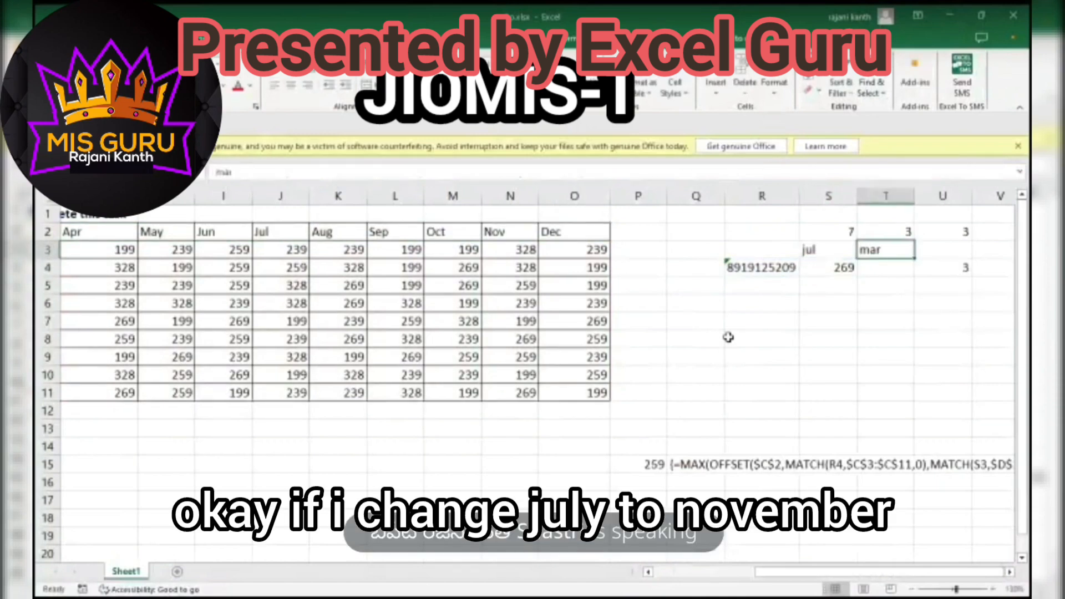
type("nov")
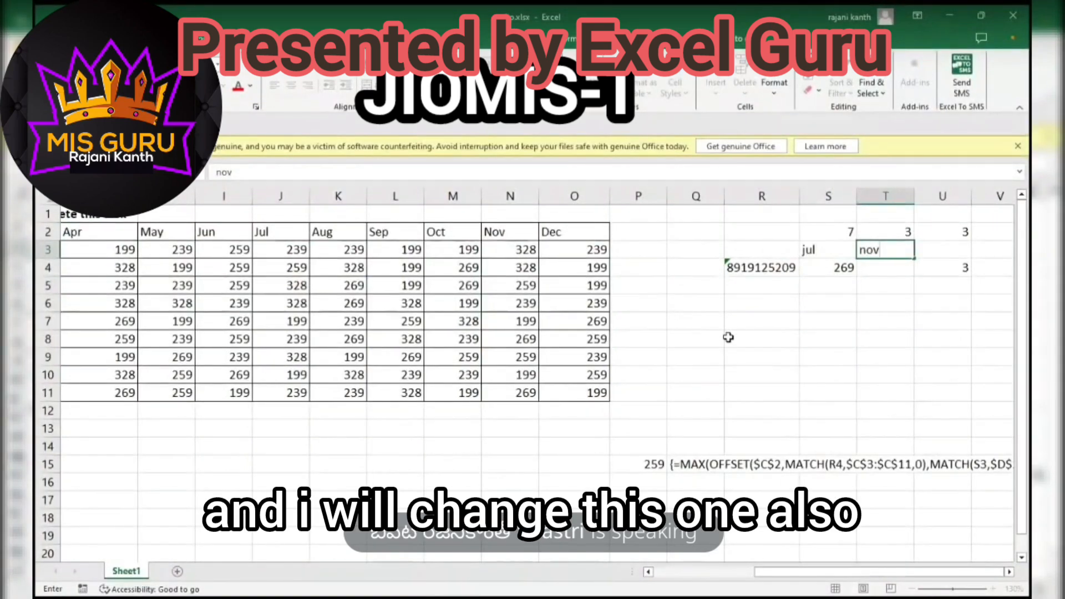
key("Return")
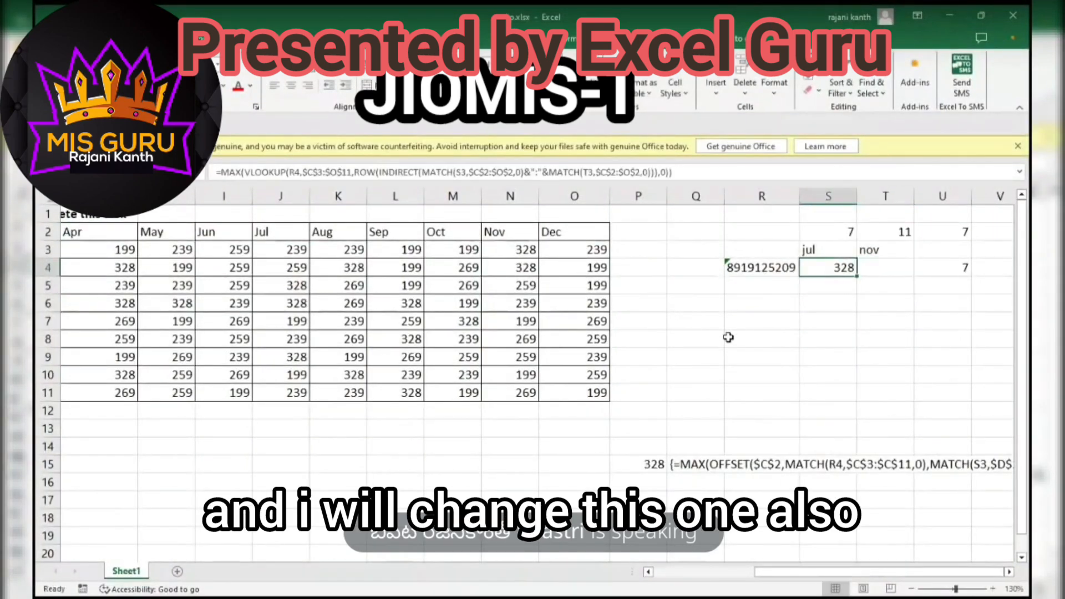
Choose the first mobile number from the list in R4
key("Left")
key("Up")
key("Up")
key("Up")
key("Up")
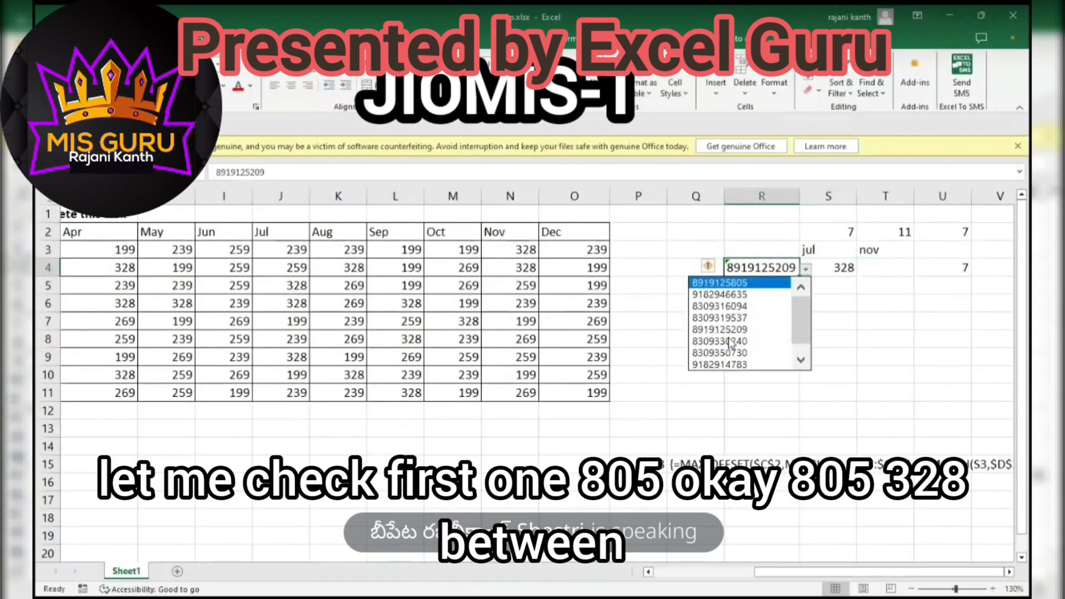
key("Return")
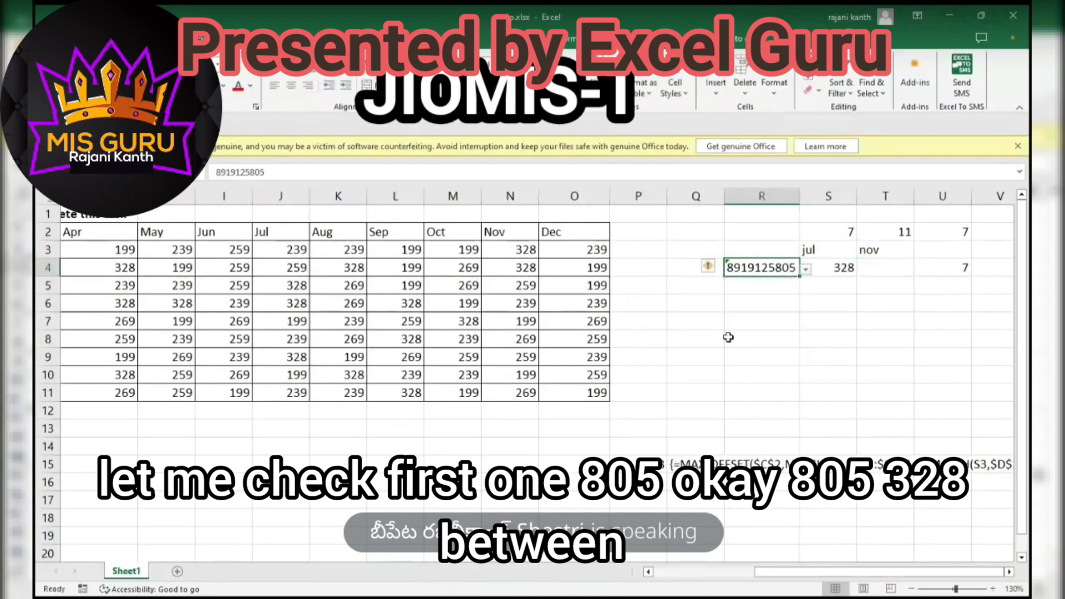
Compare the S4 maximum with the Jul to Nov amounts in J3:N3 for the first mobile number
left_click(844, 266)
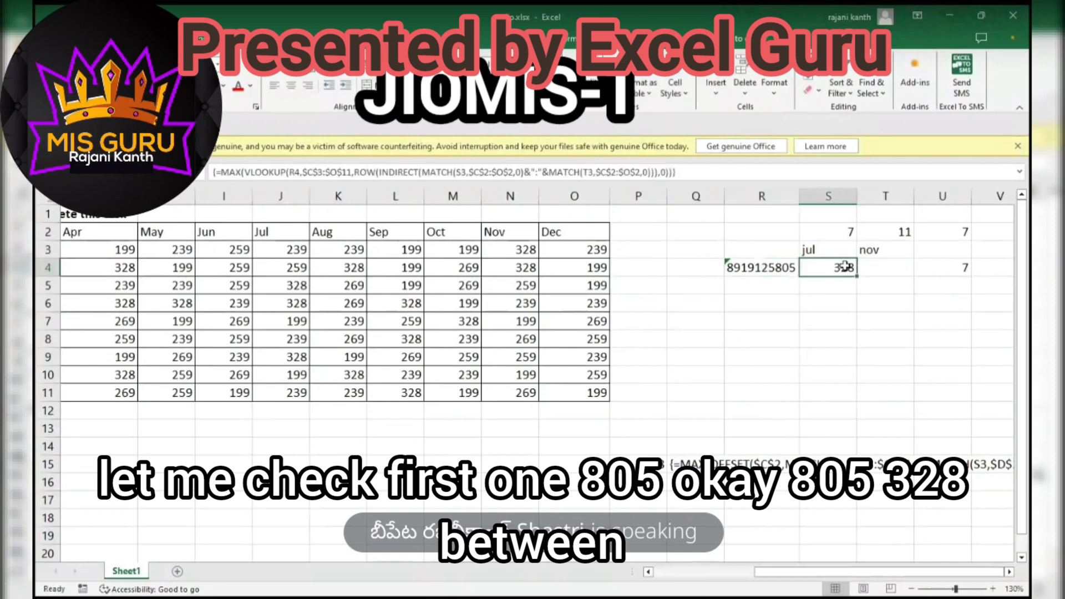
left_click_drag(808, 250, 886, 250)
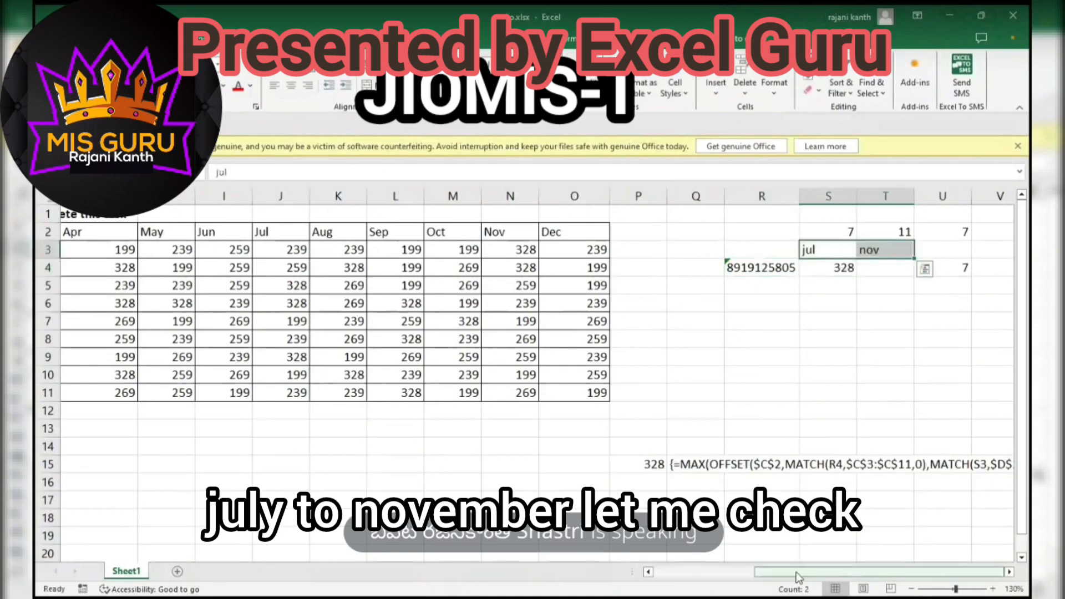
left_click_drag(796, 571, 665, 572)
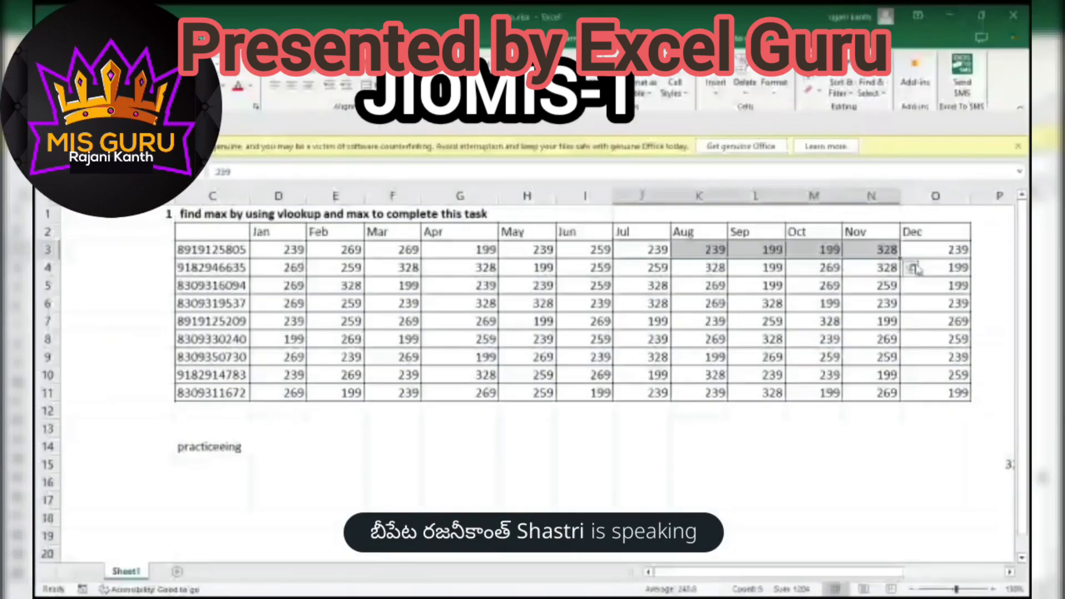
Examine the alternative MAX(OFFSET) formula in P15 and its displayed formula text in row 15
left_click_drag(771, 573, 872, 572)
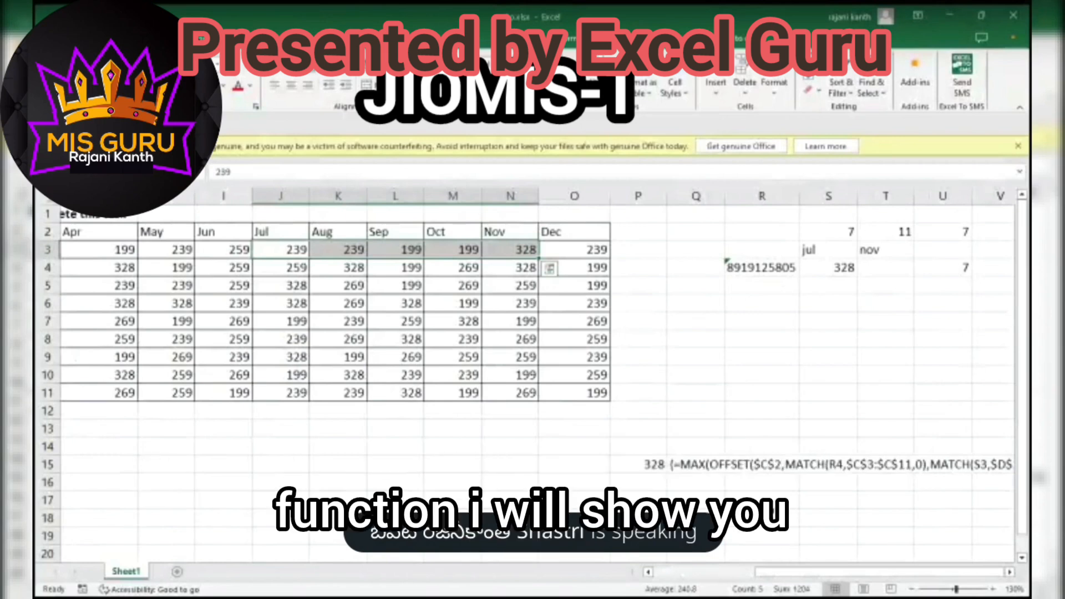
left_click(656, 465)
key("Right")
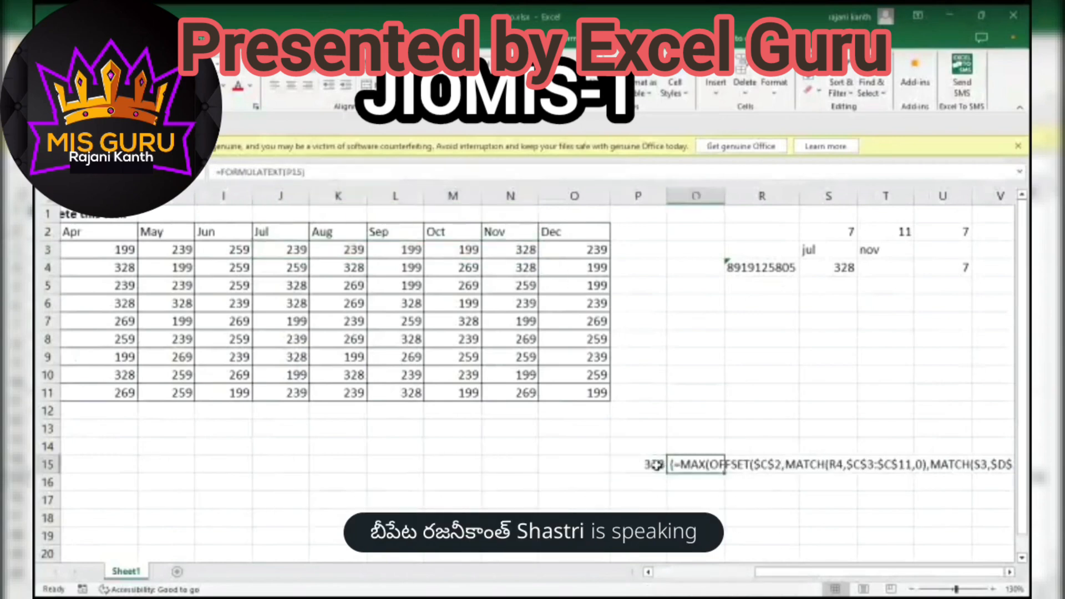
key("Right")
key("Right")
key("Right")
key("Right")
key("Right")
key("Right")
key("Right")
key("Right")
key("Right")
key("Right")
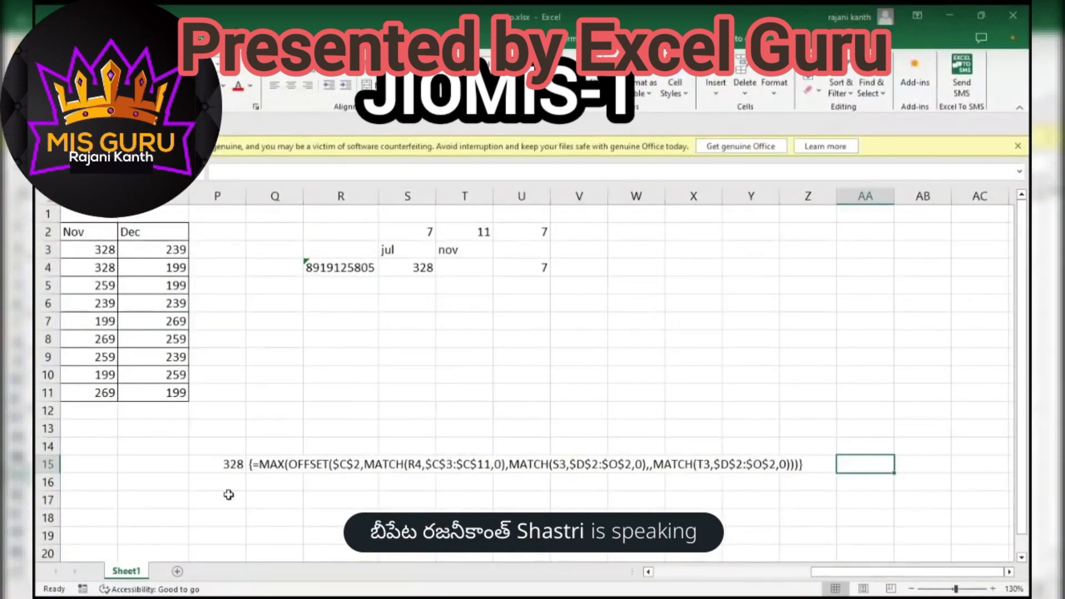
Test the lookup with the last, second and third mobile numbers in the R4 list, ending on the fifth one
left_click(344, 268)
left_click(385, 270)
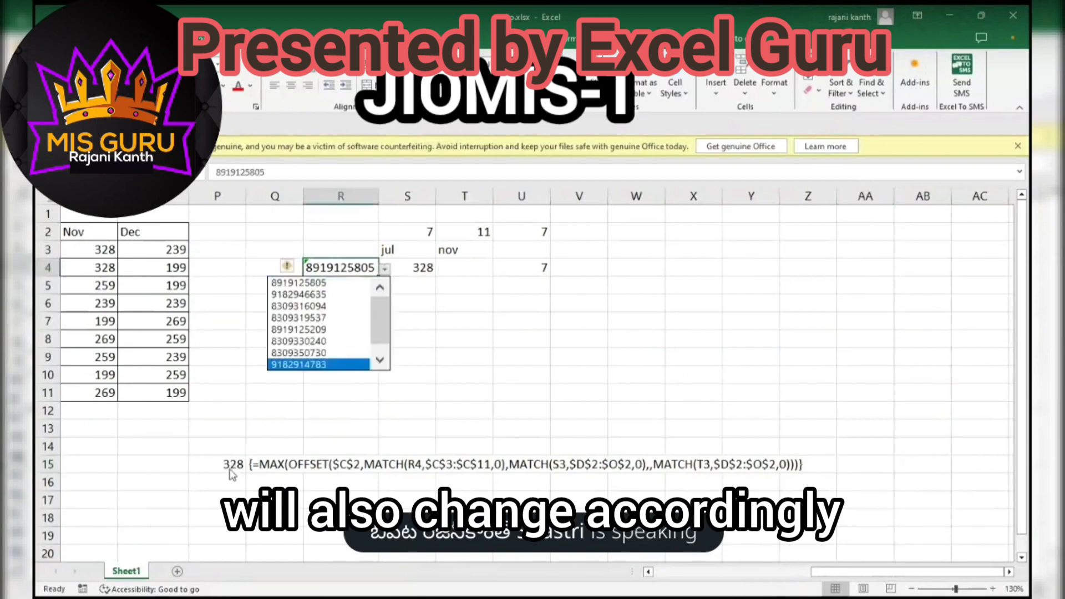
left_click_drag(386, 318, 379, 361)
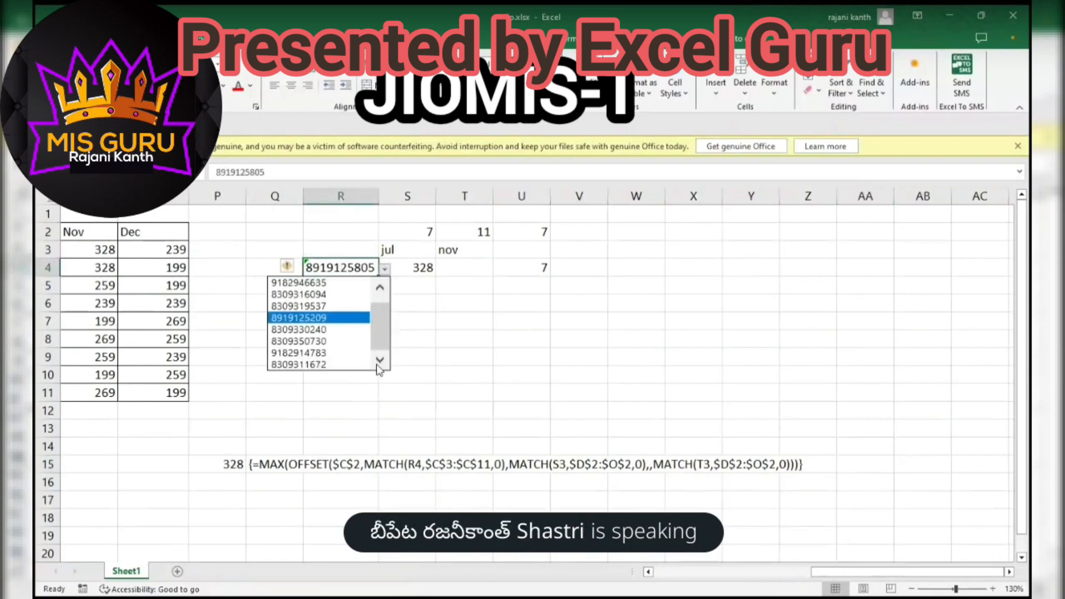
left_click(323, 362)
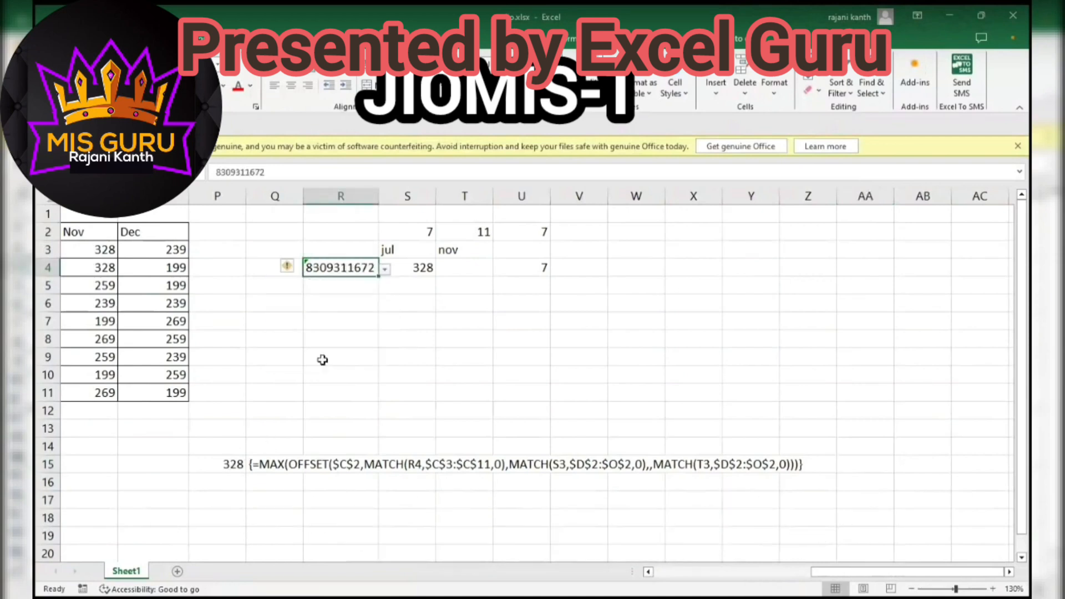
left_click(386, 270)
left_click(330, 284)
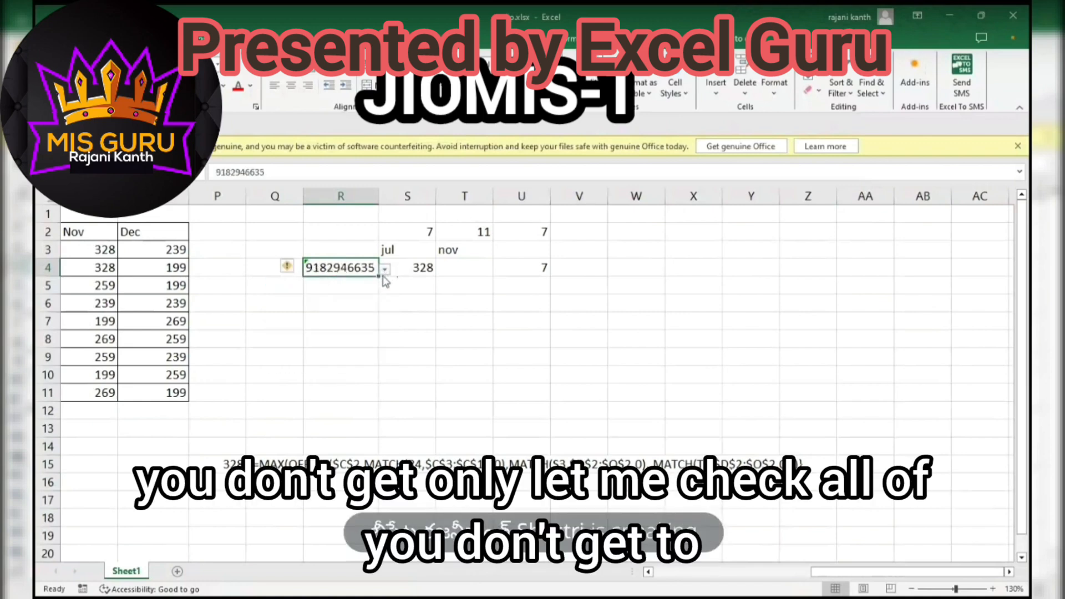
left_click(385, 269)
left_click(328, 295)
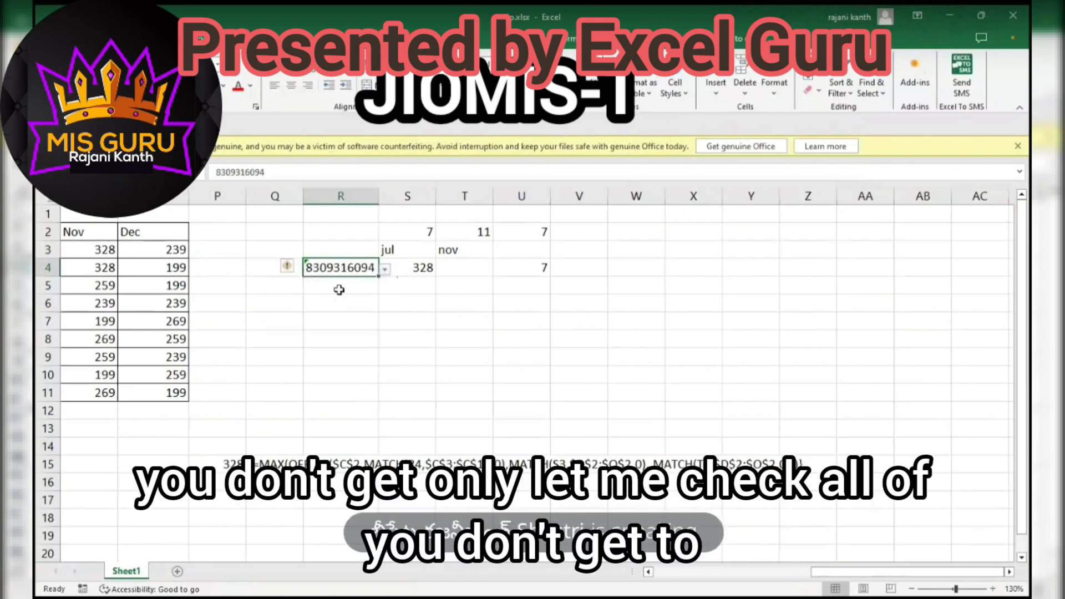
left_click(385, 269)
left_click(333, 317)
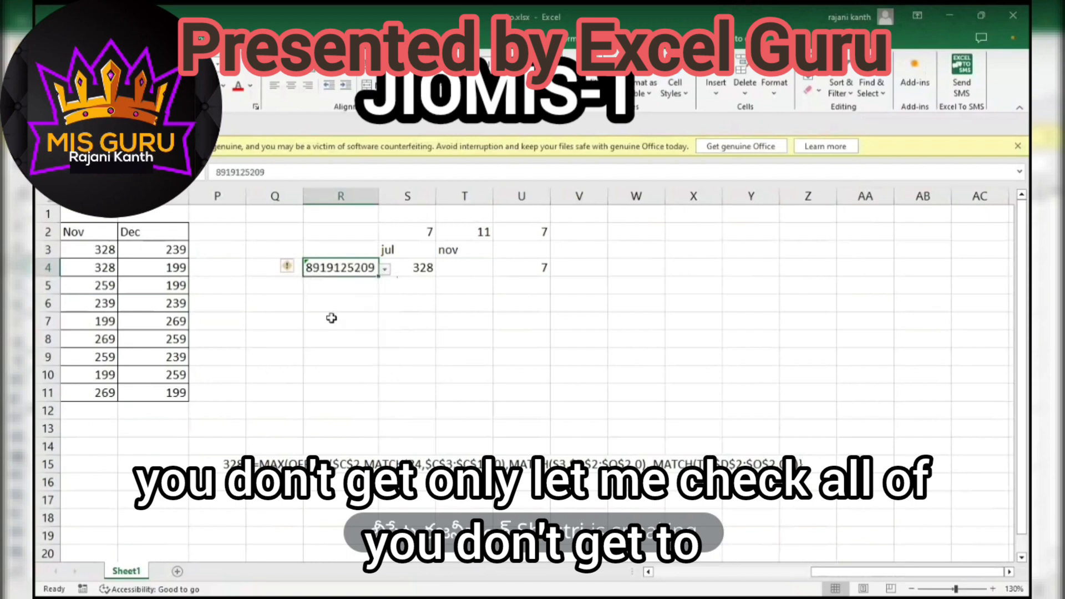
Test the lookup with the seventh and first mobile numbers from the R4 list, ending on the fifth one
left_click(385, 270)
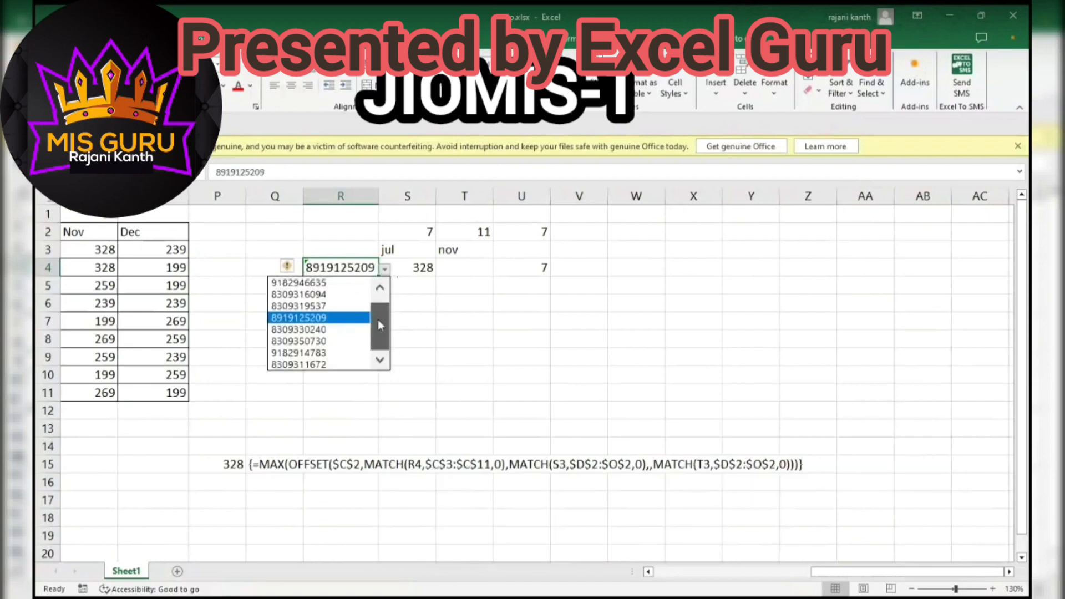
left_click(330, 348)
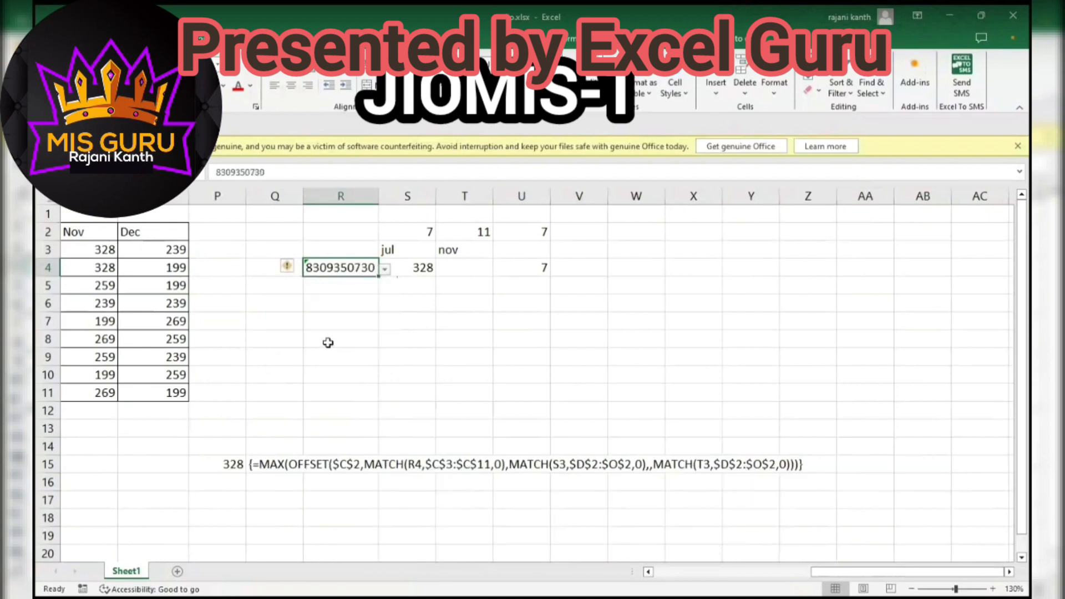
left_click(385, 270)
scroll(378, 323, "up", 1)
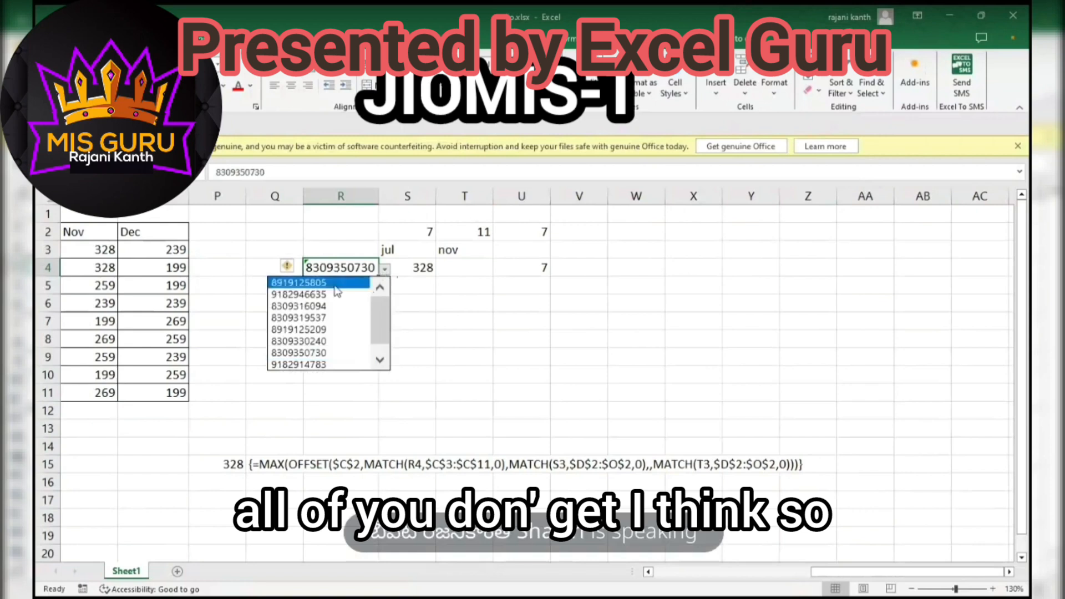
left_click(355, 283)
left_click(384, 270)
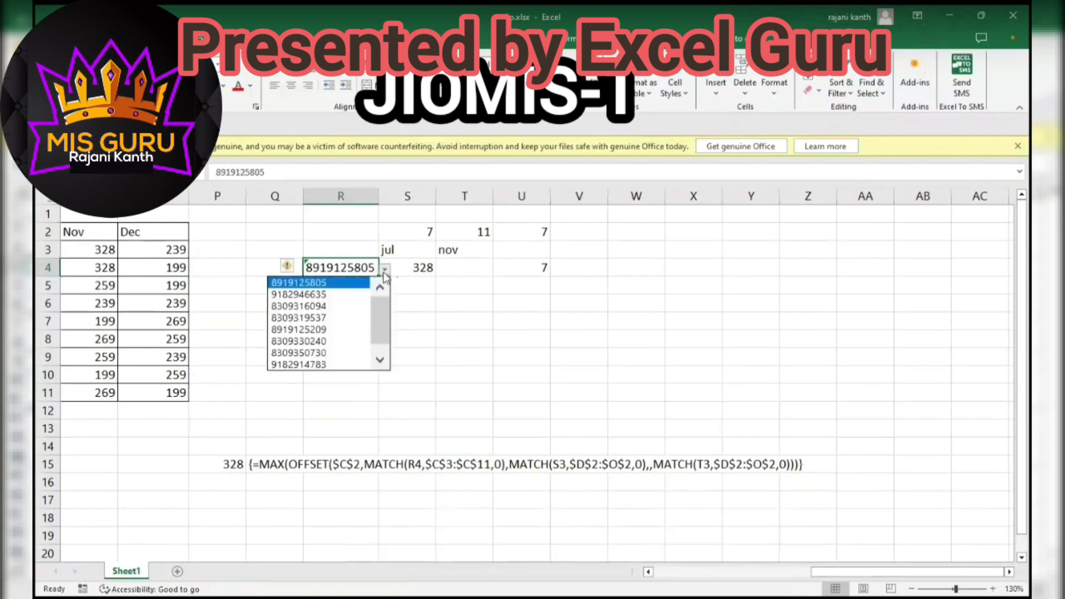
left_click(345, 324)
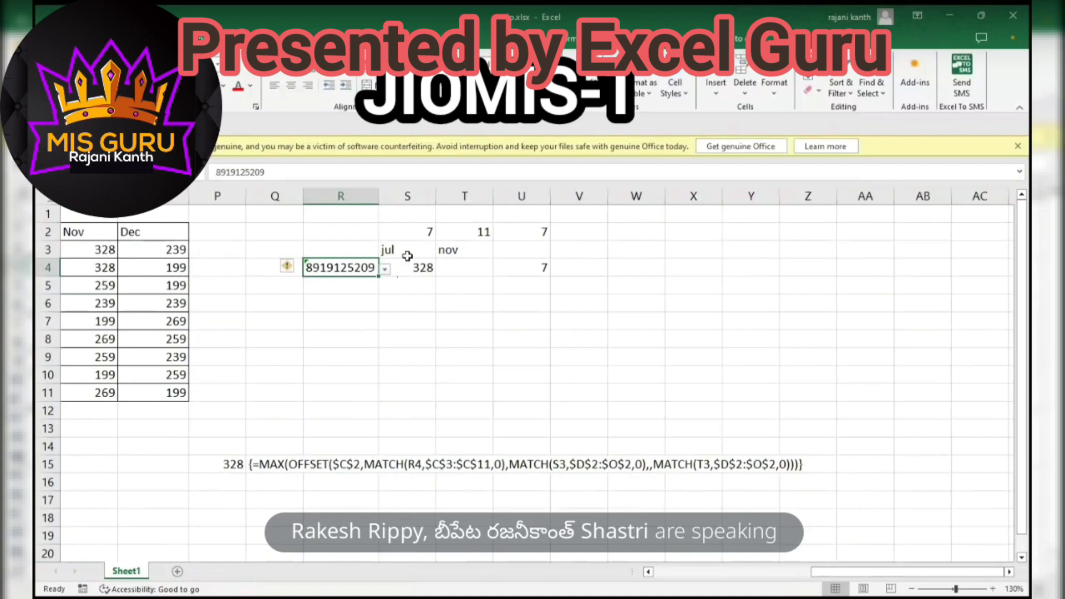
Check the MAX(OFFSET) result in P15, and choose the second mobile number from the list in R4
left_click(222, 466)
left_click(342, 268)
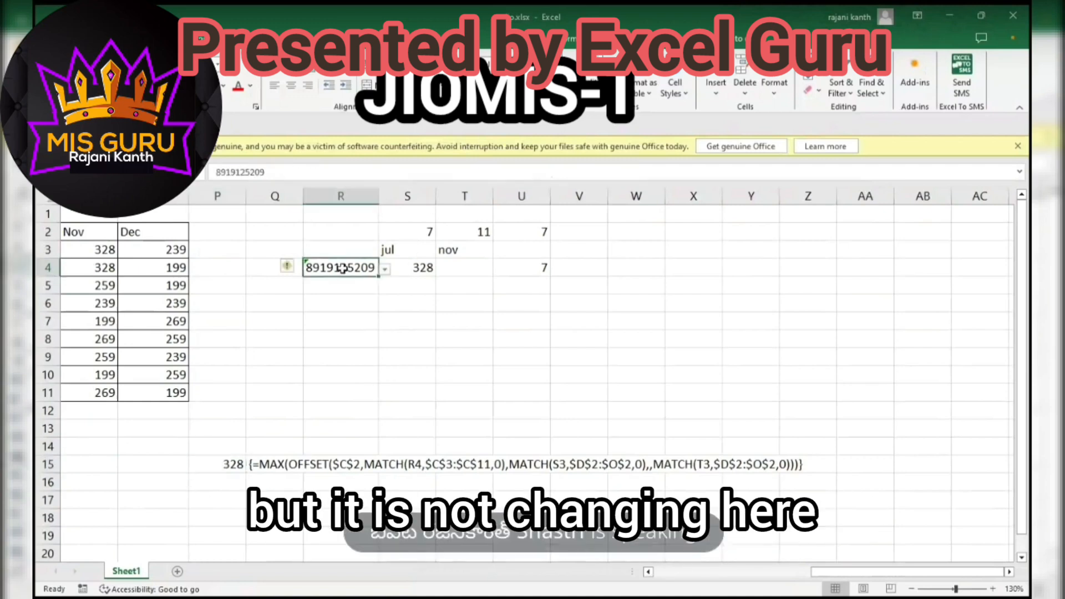
left_click(385, 270)
left_click(338, 283)
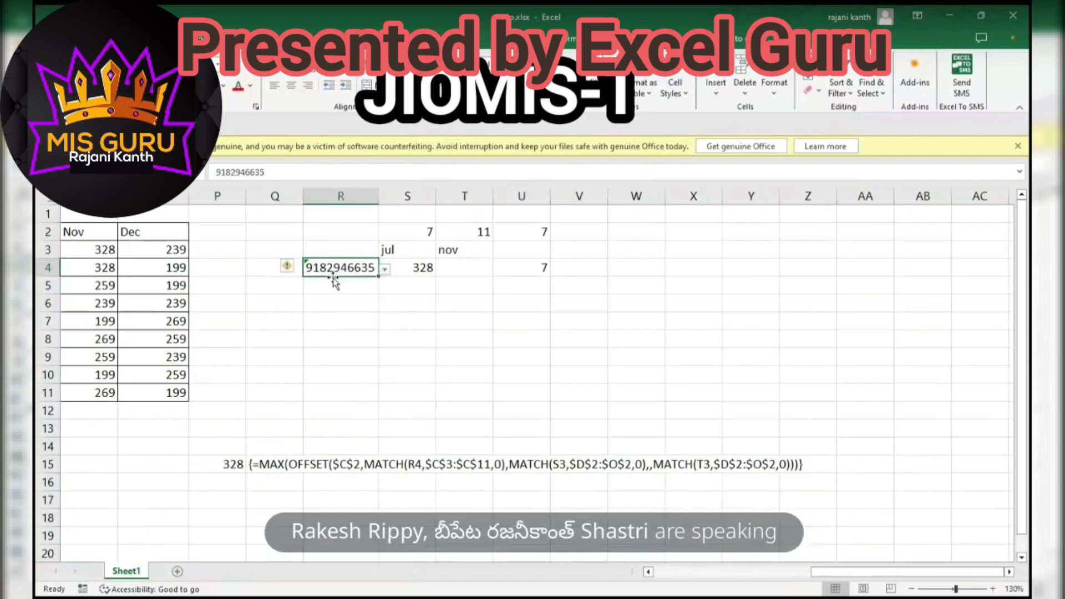
Set the start month in S3 to mar and the end month in T3 to apr
left_click(405, 252)
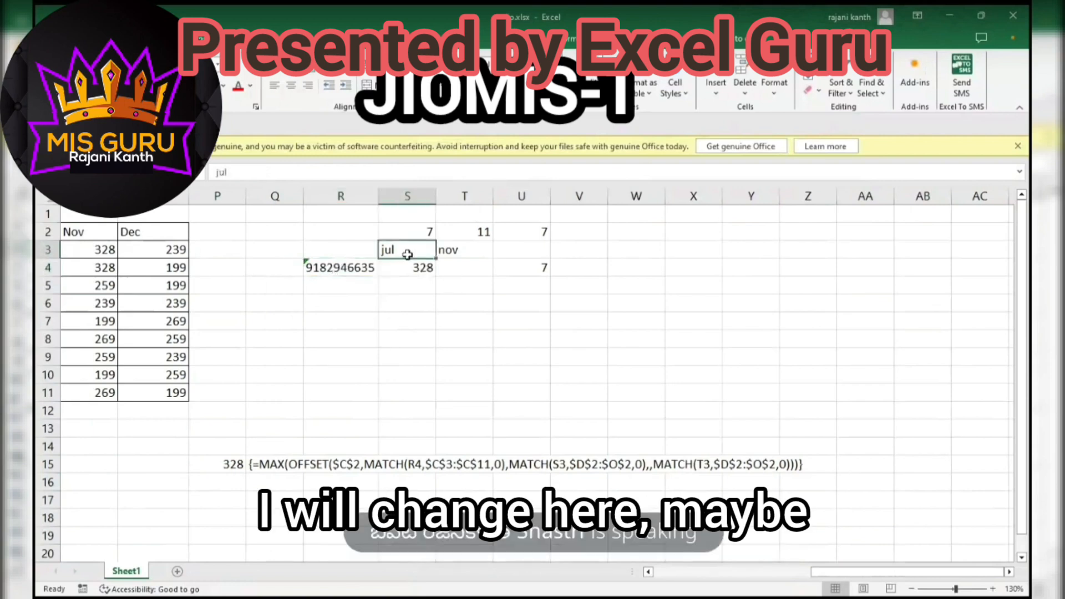
type("mar")
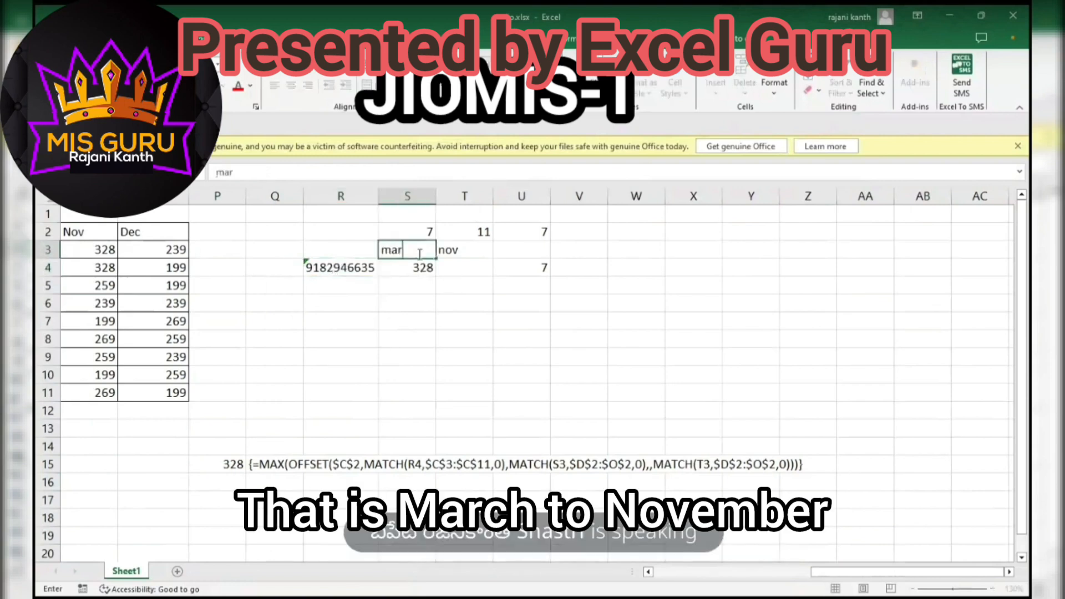
left_click(471, 250)
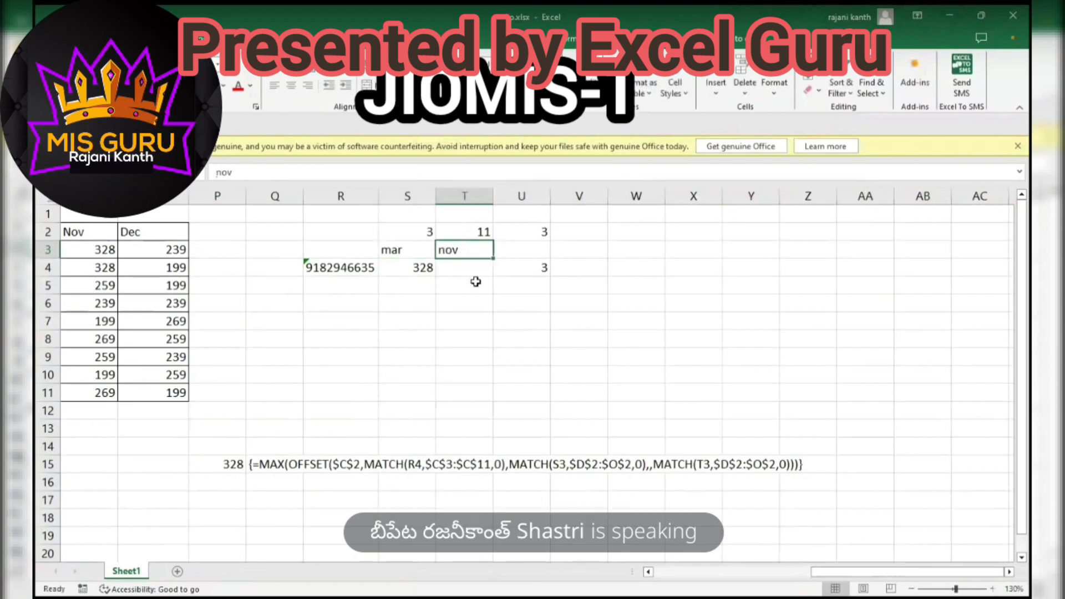
type("apr")
key("Return")
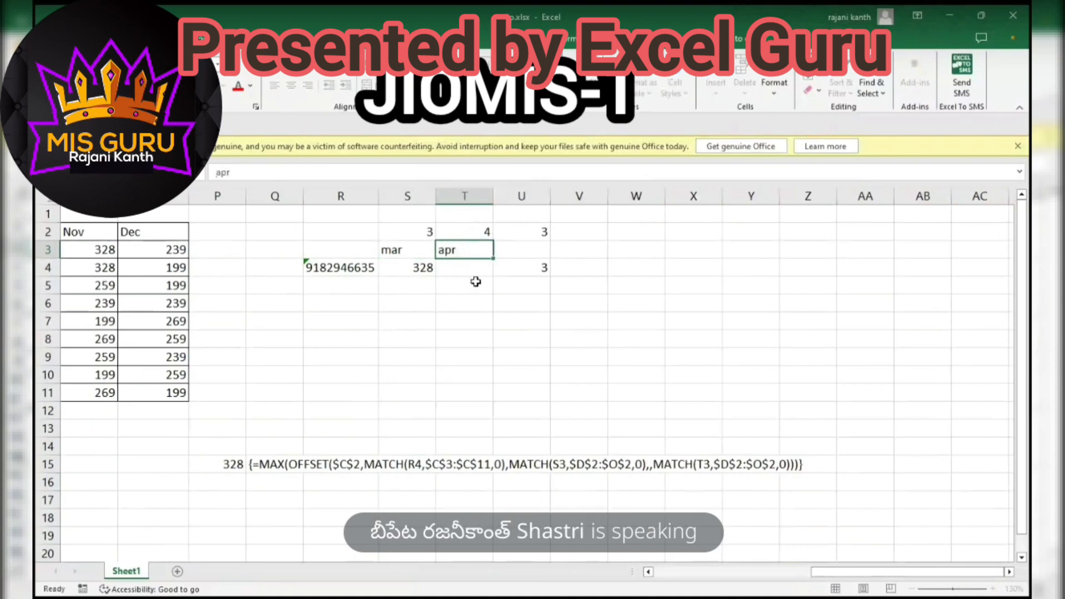
Compare the S4 maximum with the Mar and Apr amounts in row 4 for the second mobile number
key("Left")
key("Left")
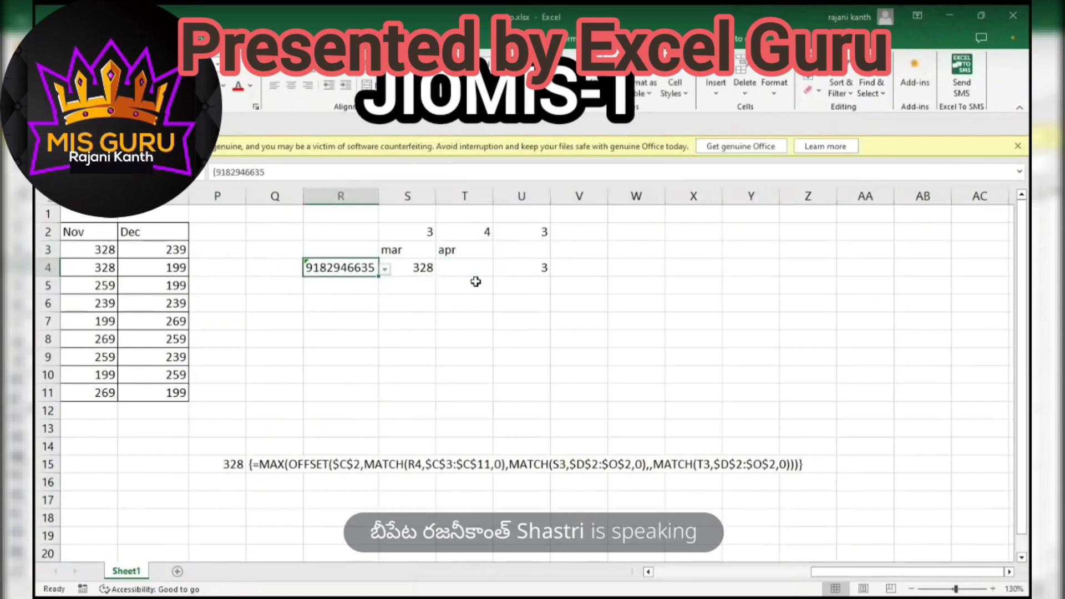
key("Left")
key("Left")
key("Left")
key("Left")
key("Left")
key("Left")
key("Left")
key("Left")
key("Left")
key("Left")
key("Left")
key("Left")
key("Left")
key("Left")
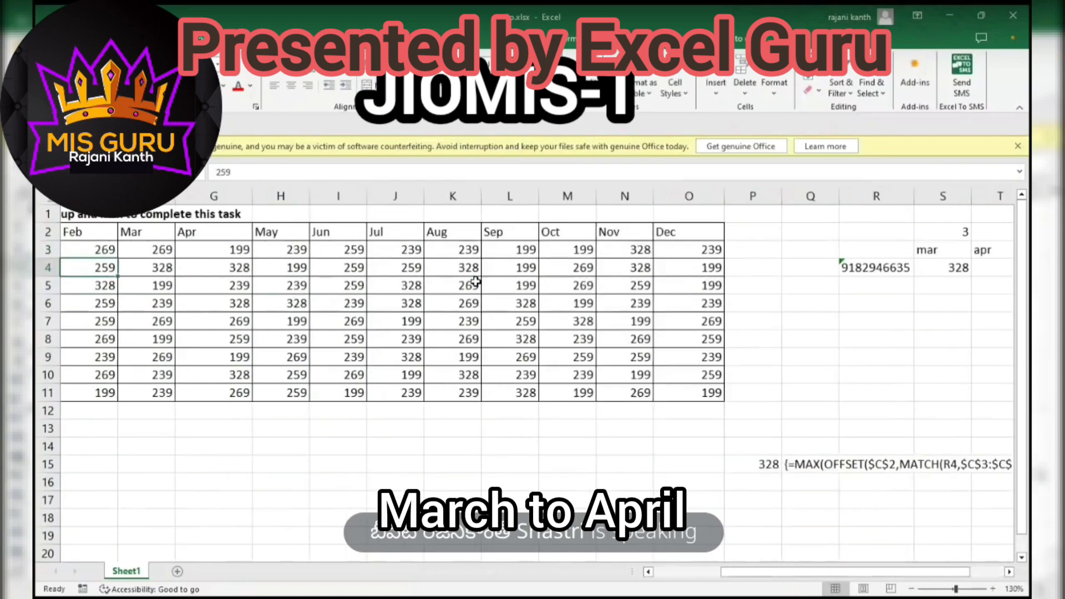
key("Left")
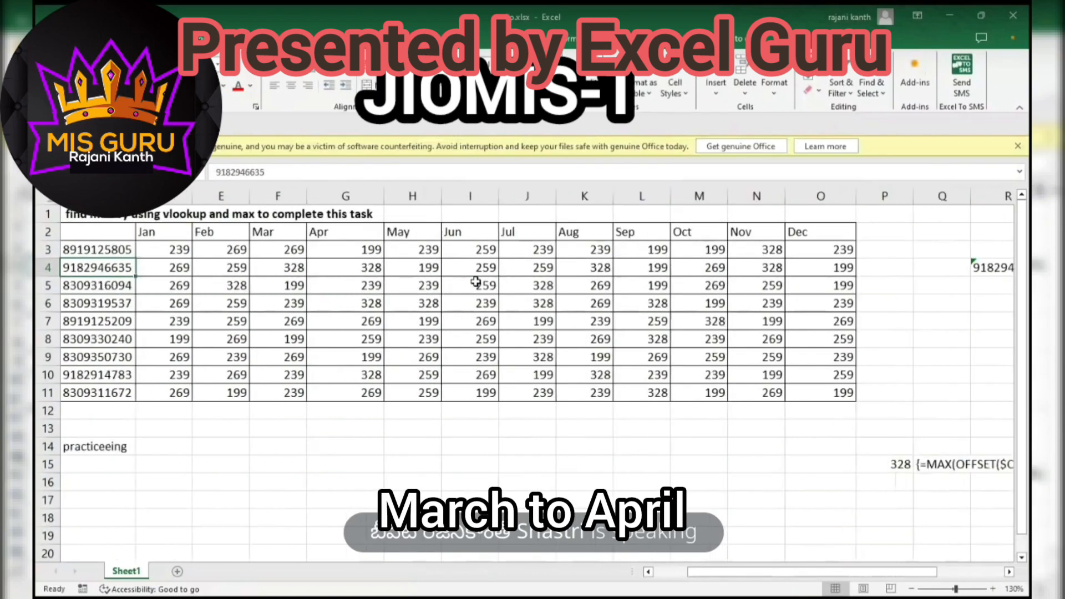
key("Right")
key("Right")
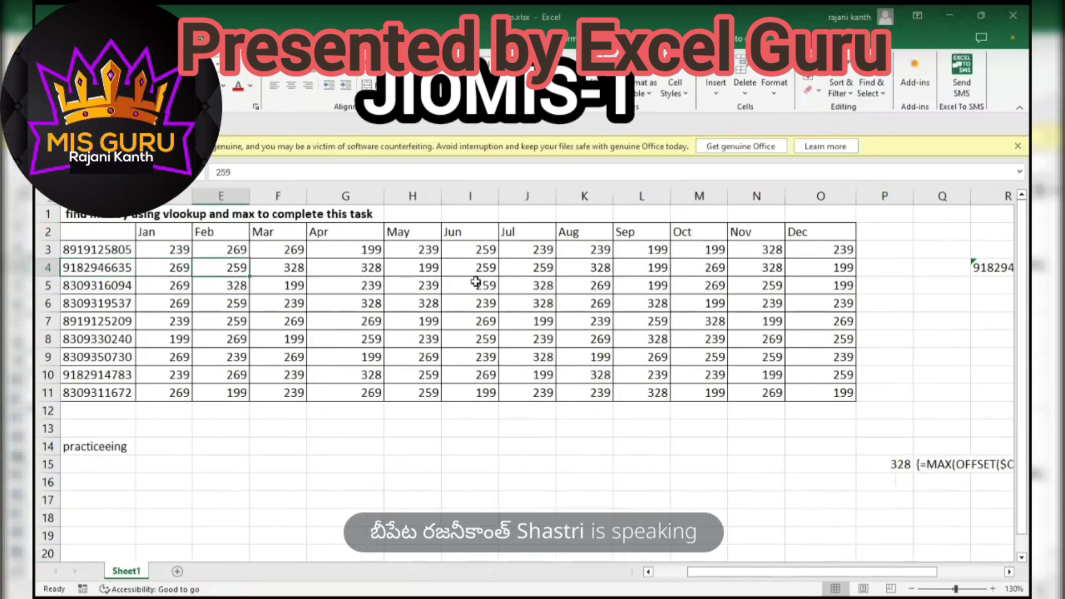
key("Right")
key("Right")
key("Right")
key("Right")
key("Right")
key("Right")
key("Right")
key("Right")
key("Right")
key("Right")
key("Right")
key("Right")
key("Right")
key("Right")
key("Right")
key("Right")
key("Right")
key("Right")
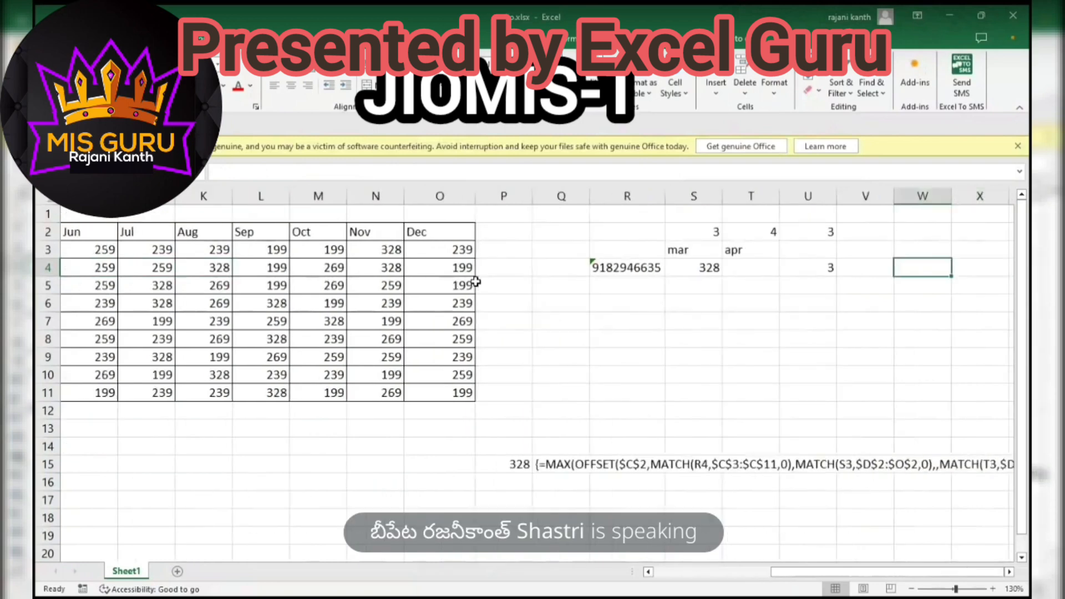
key("Left")
key("Left")
key("Left")
key("Left")
key("Left")
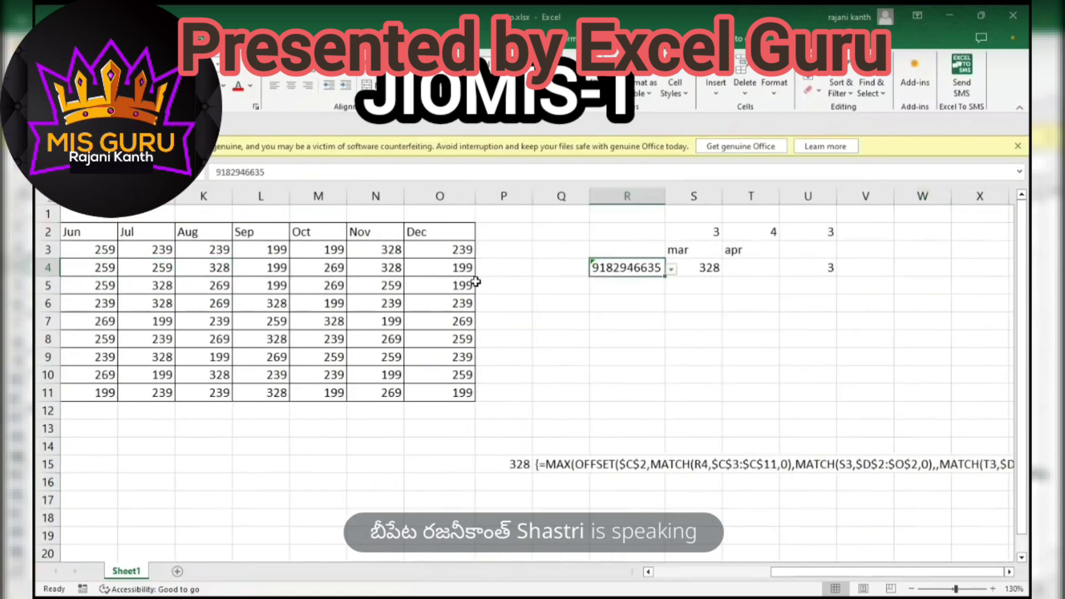
key("Left")
key("Left")
key("Left")
key("Left")
key("Left")
key("Left")
key("Left")
key("Left")
key("Left")
key("Left")
key("Left")
key("Left")
key("Left")
key("Left")
key("Left")
key("Left")
key("Left")
Set the March amount of the second mobile number in F4 to 1000
key("Right")
key("Right")
key("Right")
key("Right")
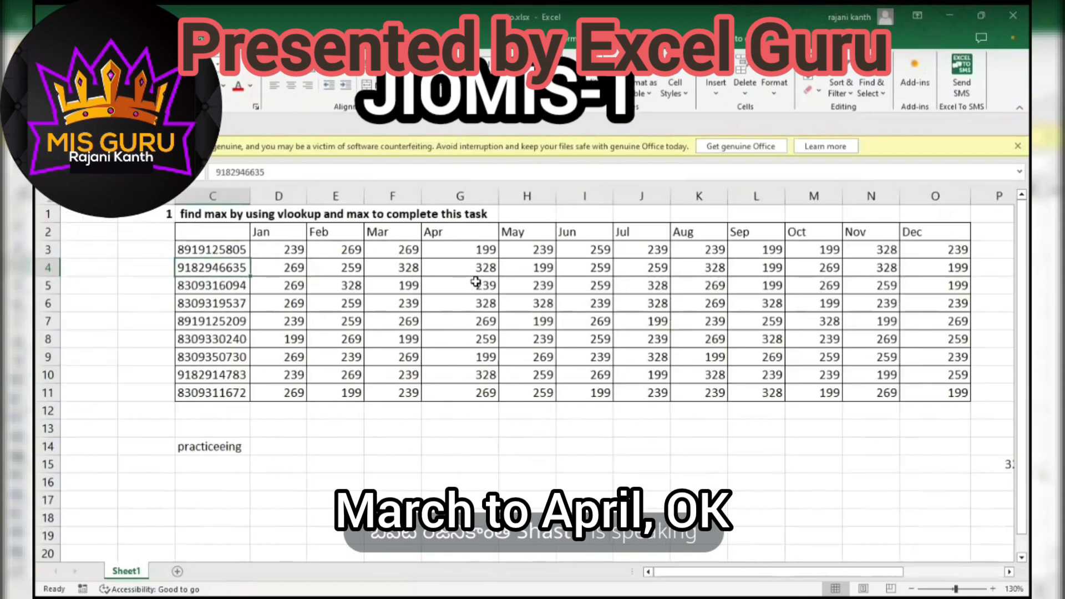
key("Right")
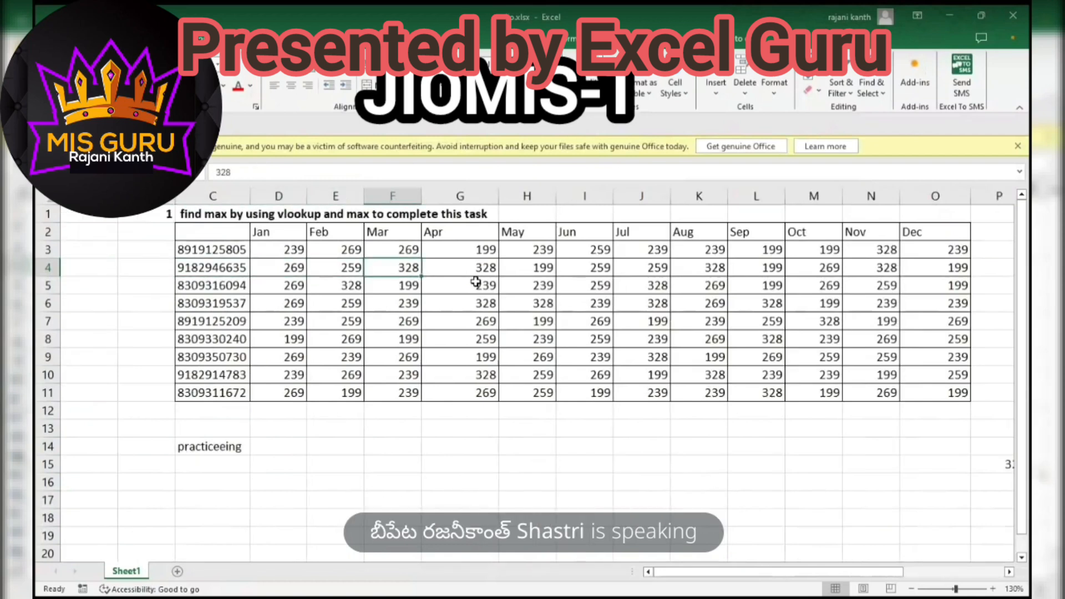
type("1000")
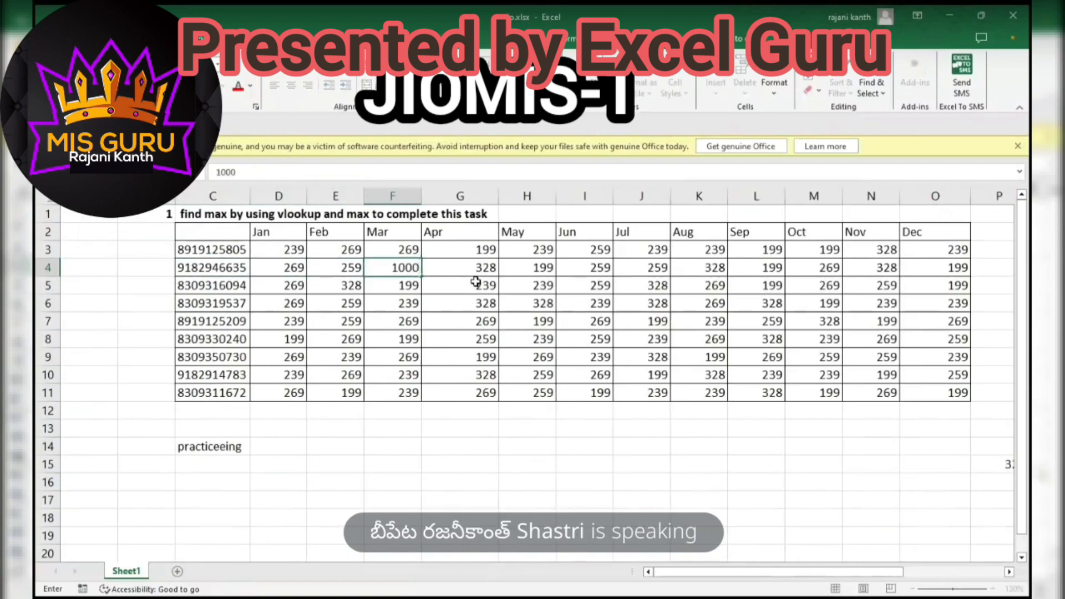
key("Return")
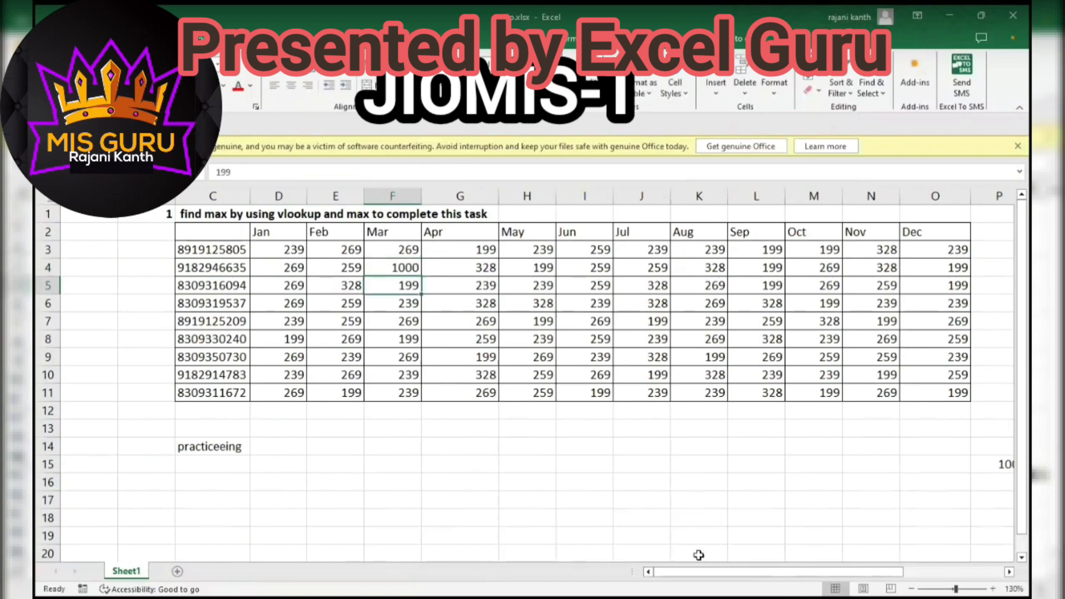
Compare the maximum in S4 with the MAX(OFFSET) result in P15 by selecting both cells
left_click(700, 576)
left_click_drag(700, 577, 799, 576)
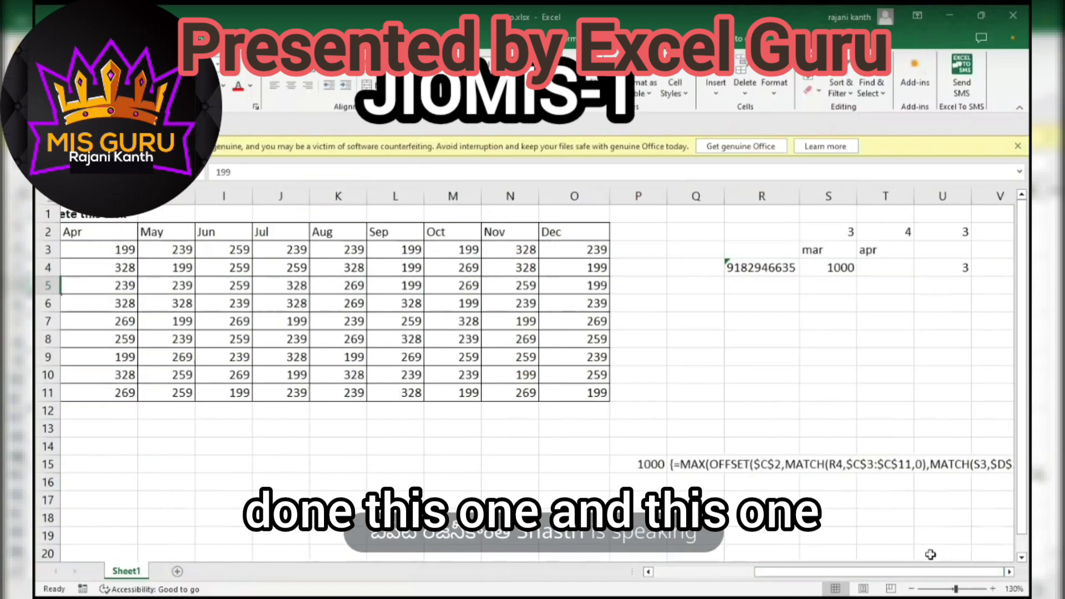
left_click(840, 267)
left_click(642, 462, "ctrl")
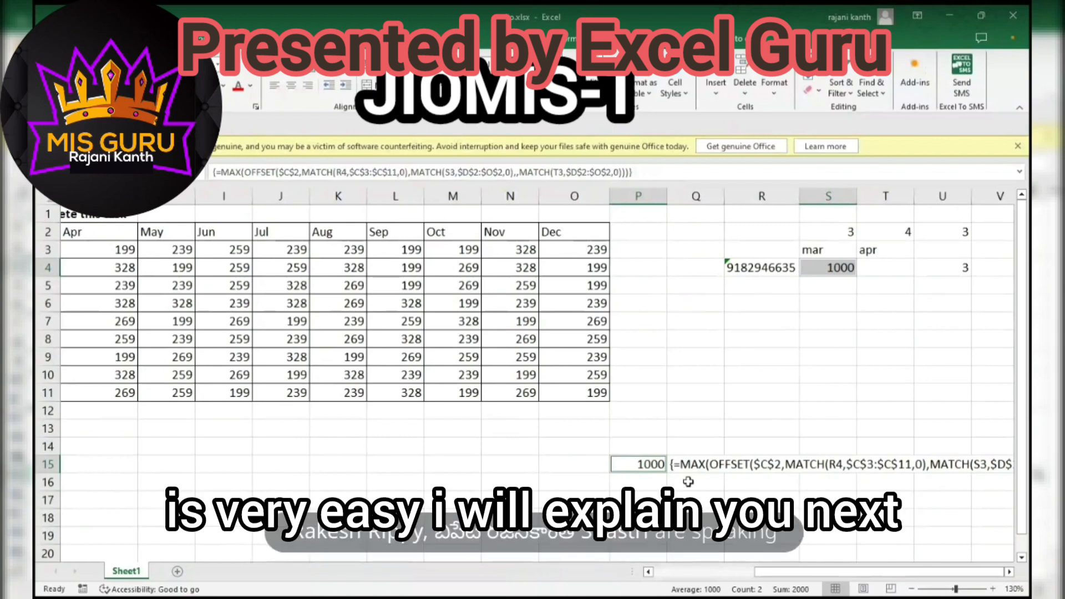
Examine the full MAX(OFFSET) formula text displayed along row 15 from Q15
key("Right")
key("Right")
key("Right")
key("Right")
key("Right")
key("Right")
key("Right")
key("Right")
key("Right")
key("Right")
key("Right")
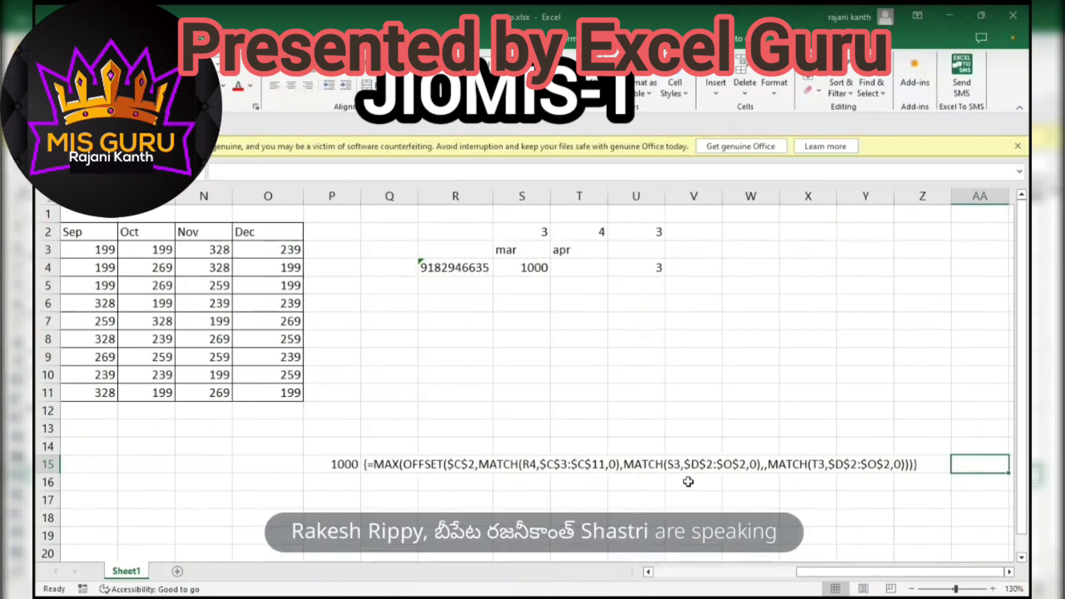
key("Left")
key("Left")
key("Left")
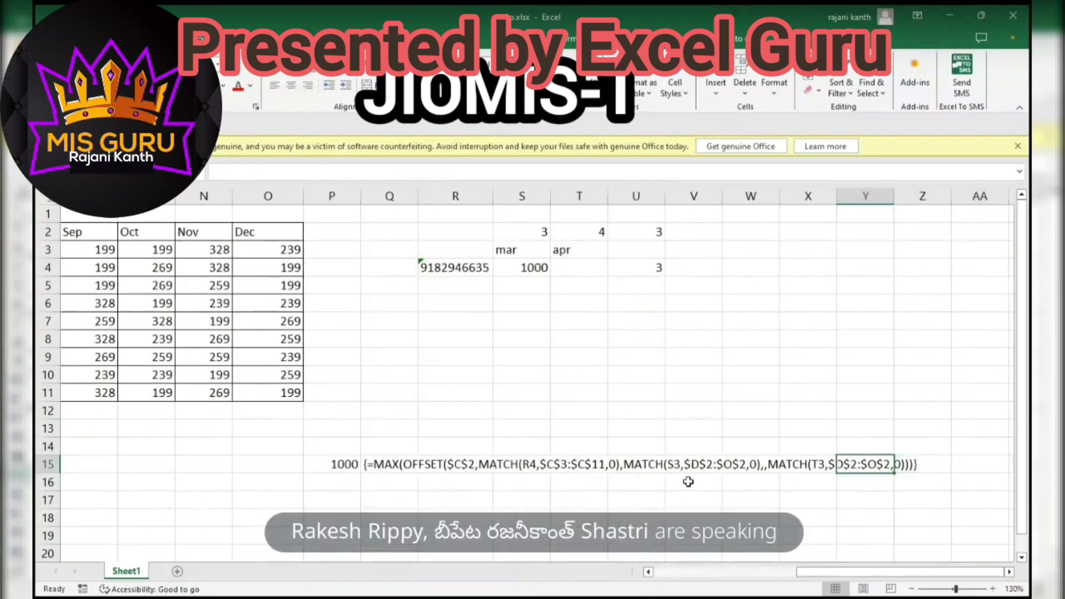
key("Left")
key("Left")
key("Left")
key("Left")
key("Left")
key("Left")
key("Left")
key("Left")
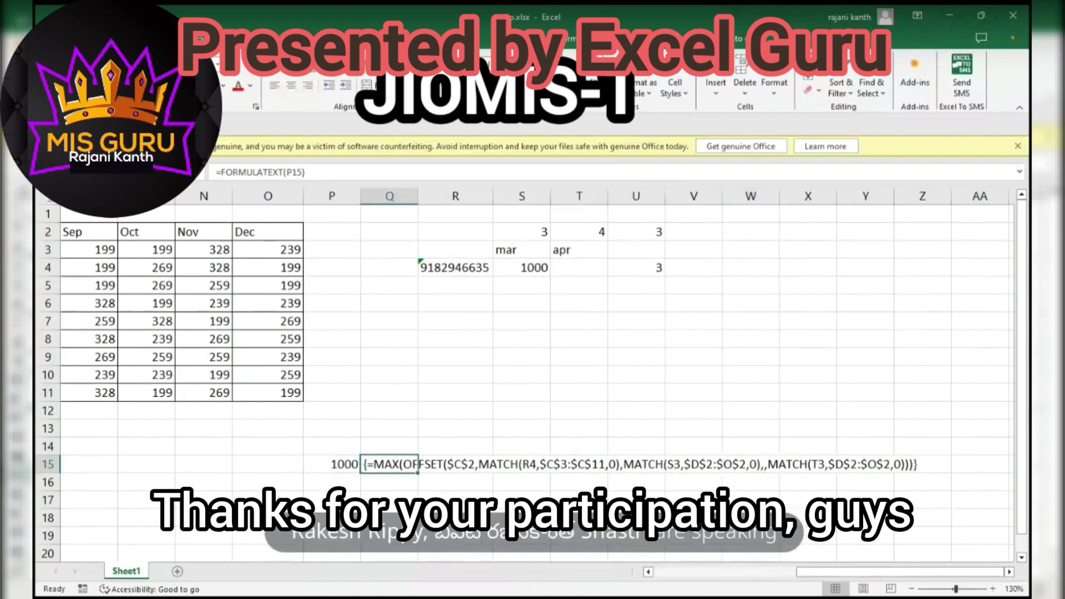
Switch to the query workbook and widen column D so each recharge amount fits on one line
left_click(456, 597)
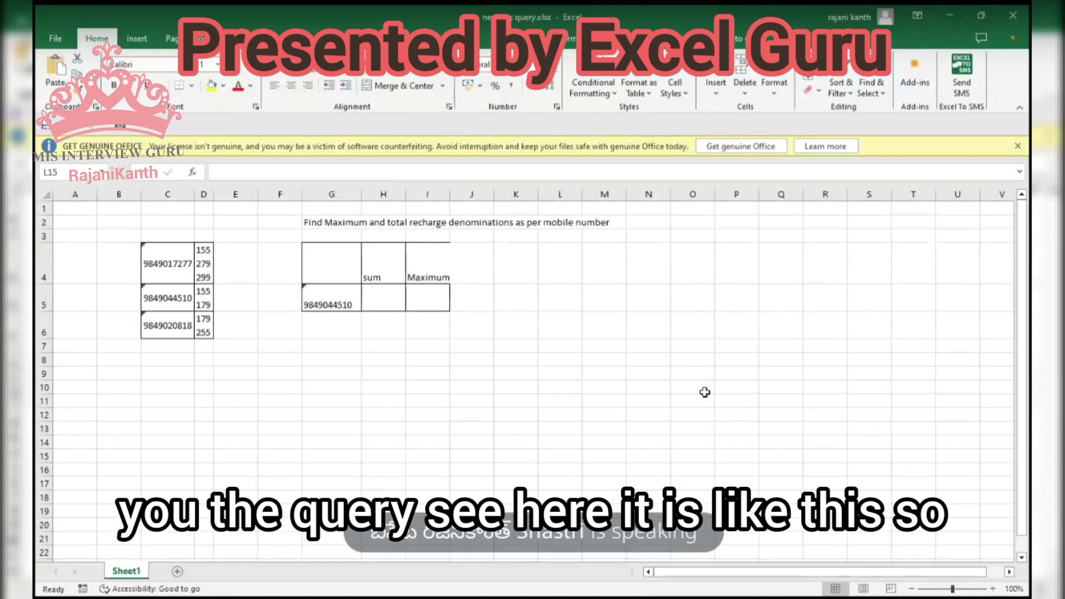
left_click(671, 429)
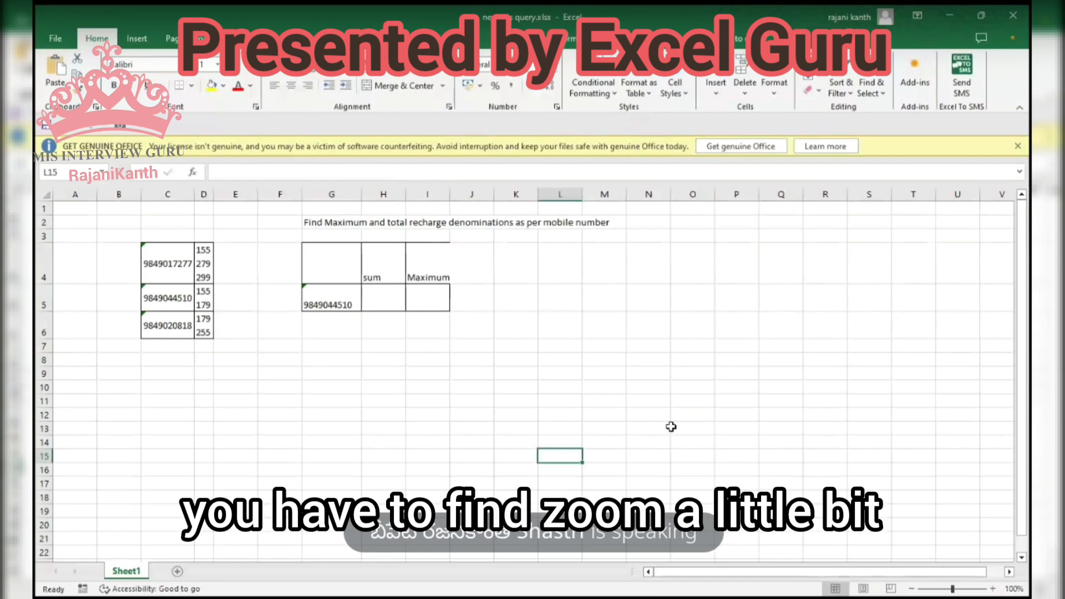
scroll(588, 424, "up", 2, "ctrl")
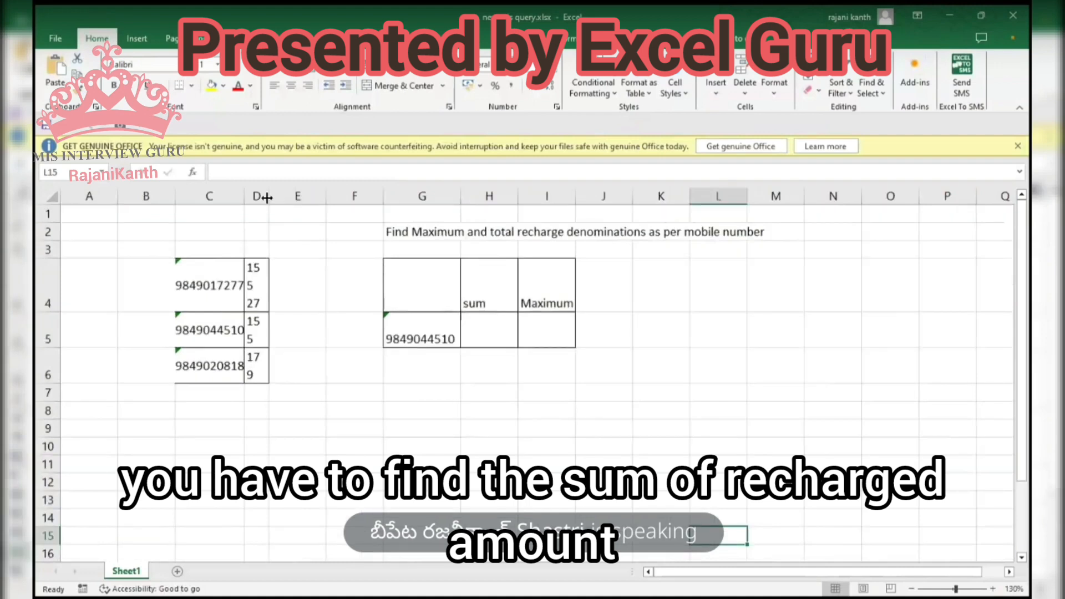
left_click_drag(269, 197, 282, 197)
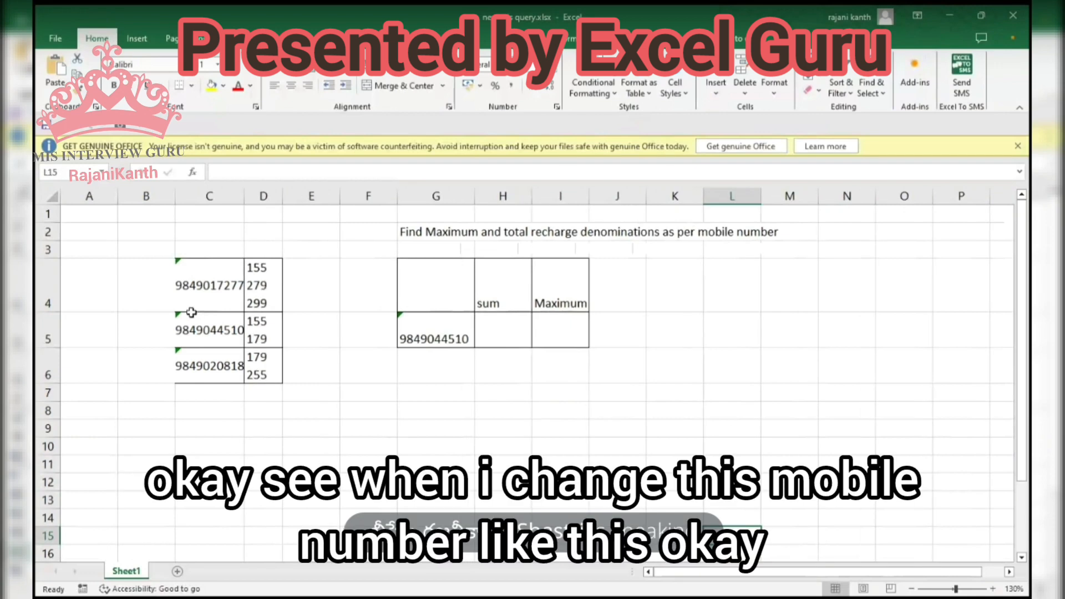
Set the source of the G5 validation list to the mobile numbers in C4:C6, and open the list
left_click(435, 336)
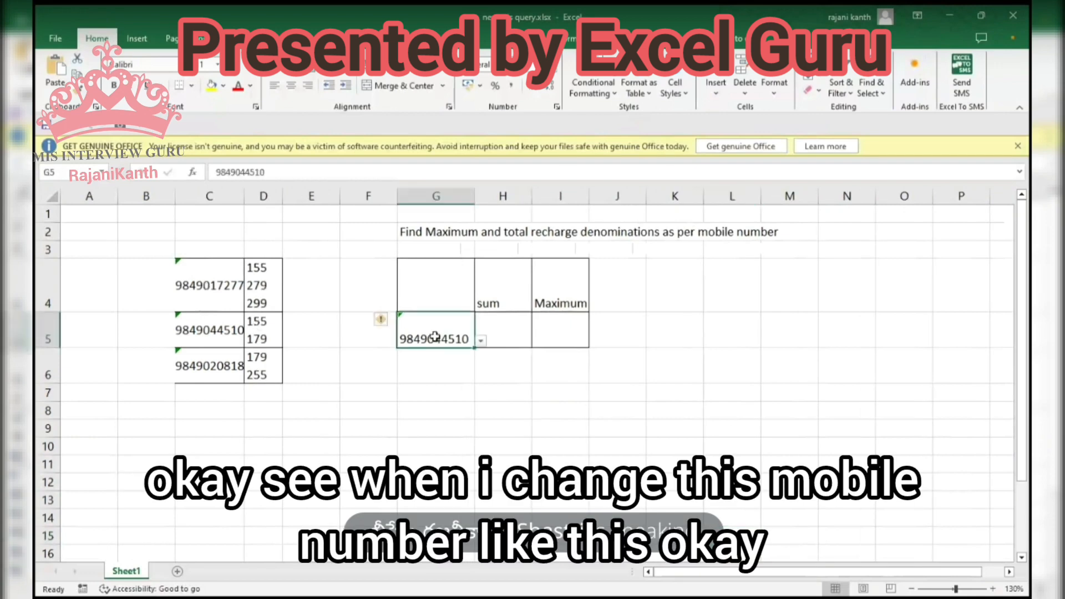
left_click(480, 341)
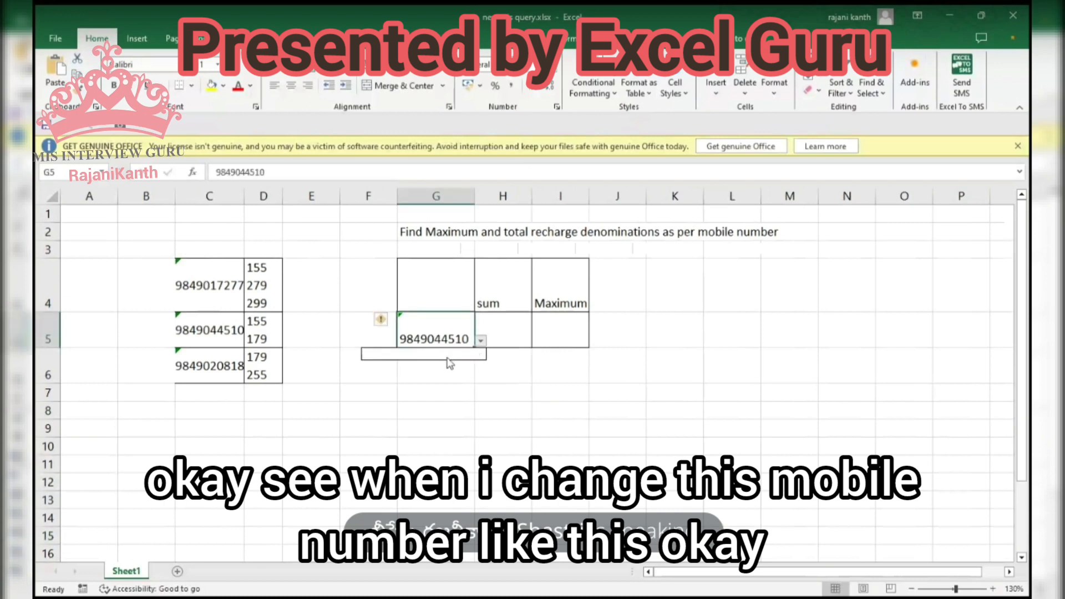
left_click(438, 322)
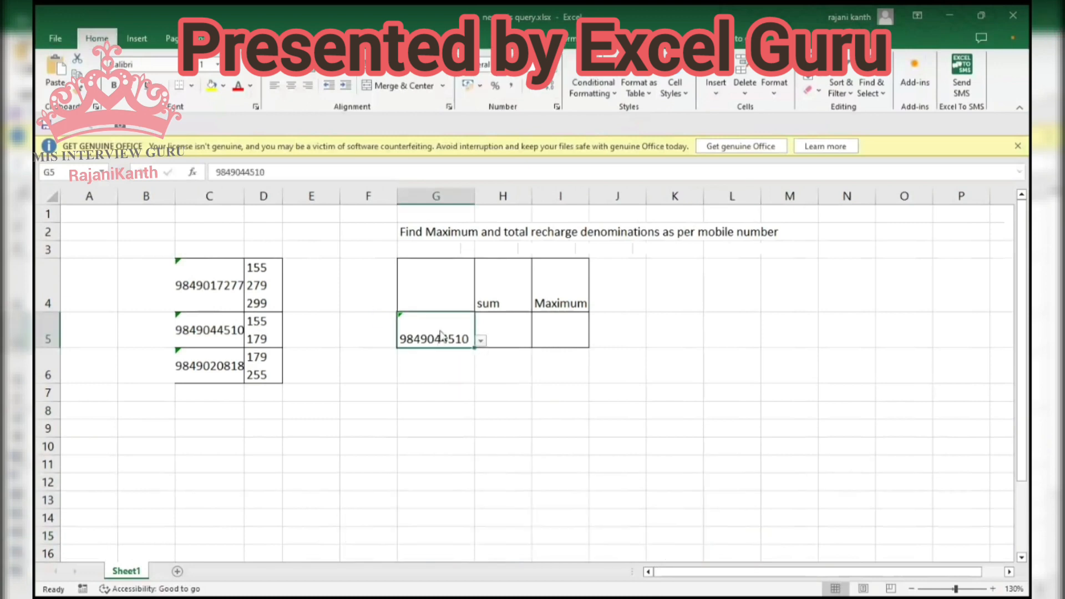
left_click(441, 336)
left_click_drag(228, 284, 229, 364)
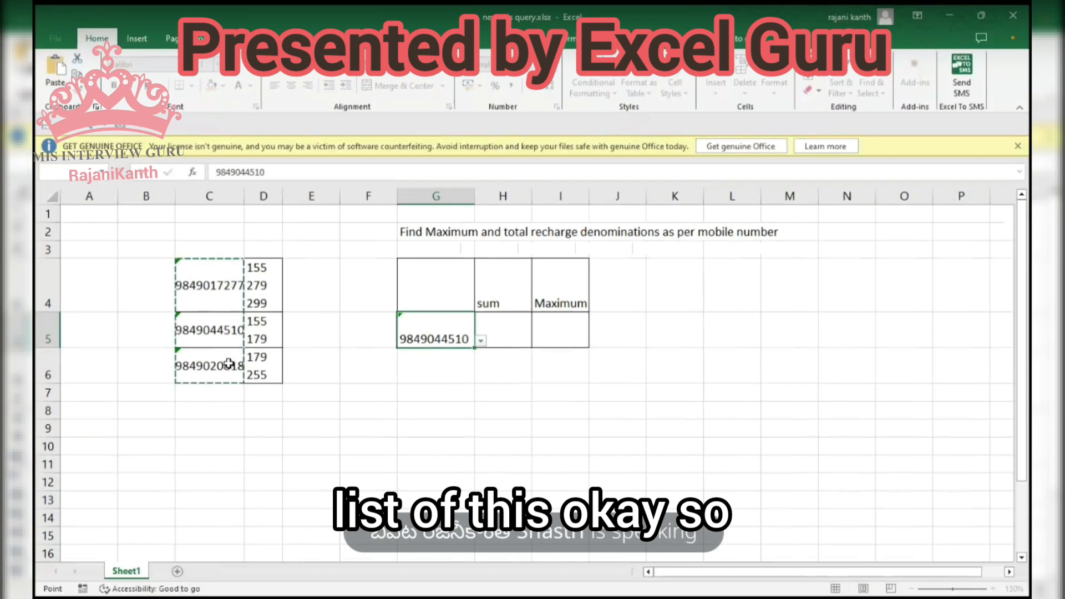
key("Return")
left_click(480, 340)
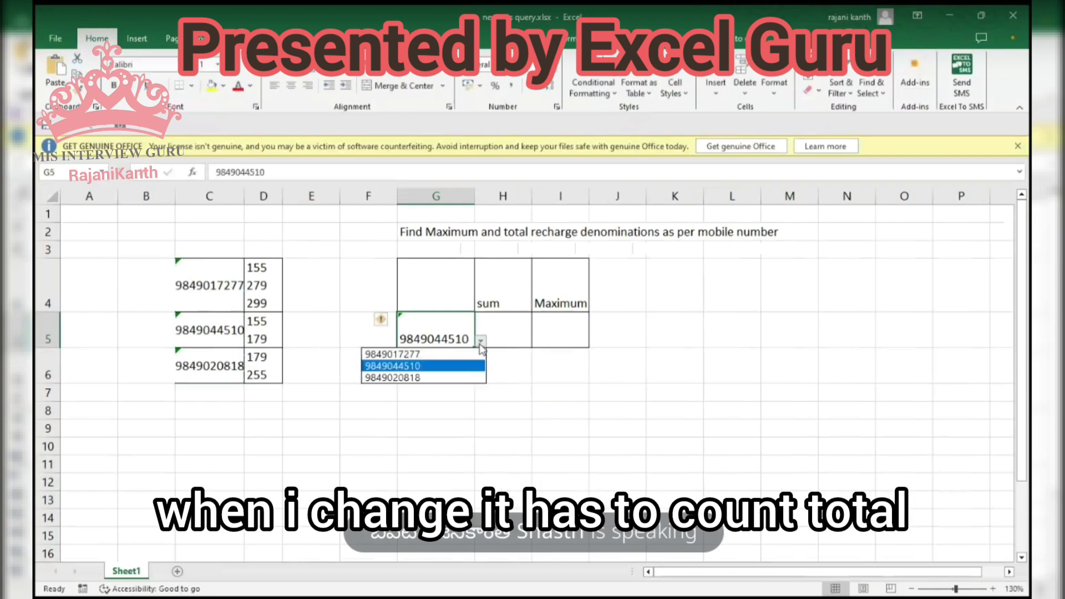
Choose the second mobile number from the G5 list and select its recharge amounts in D5
left_click(444, 366)
left_click(261, 328)
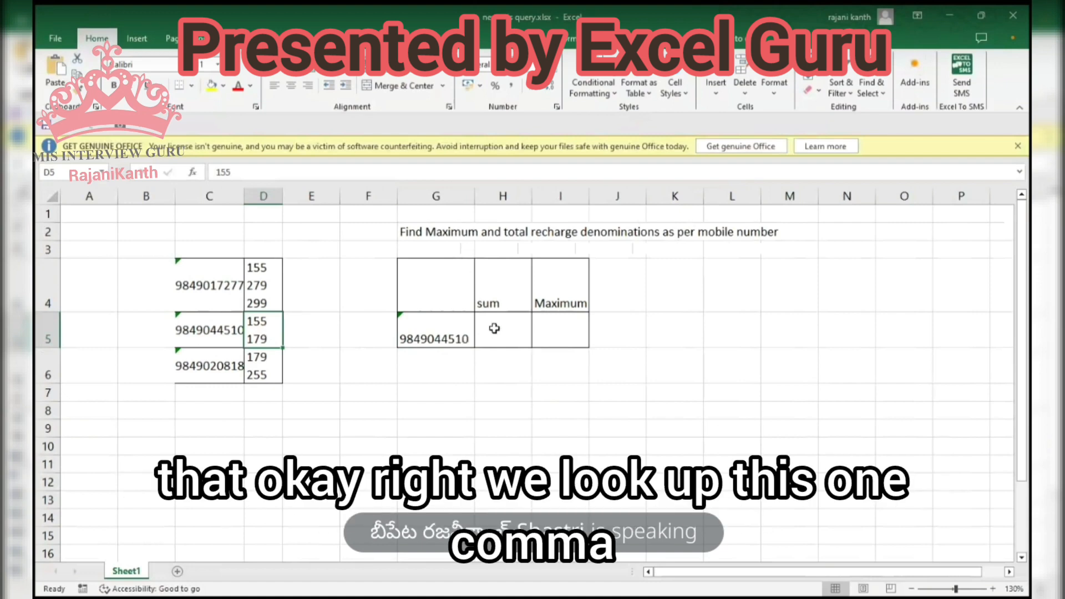
Write the formula =VLOOKUP(G5,C4:D6,2,0) in the sum cell H5
left_click(513, 335)
type("=vl")
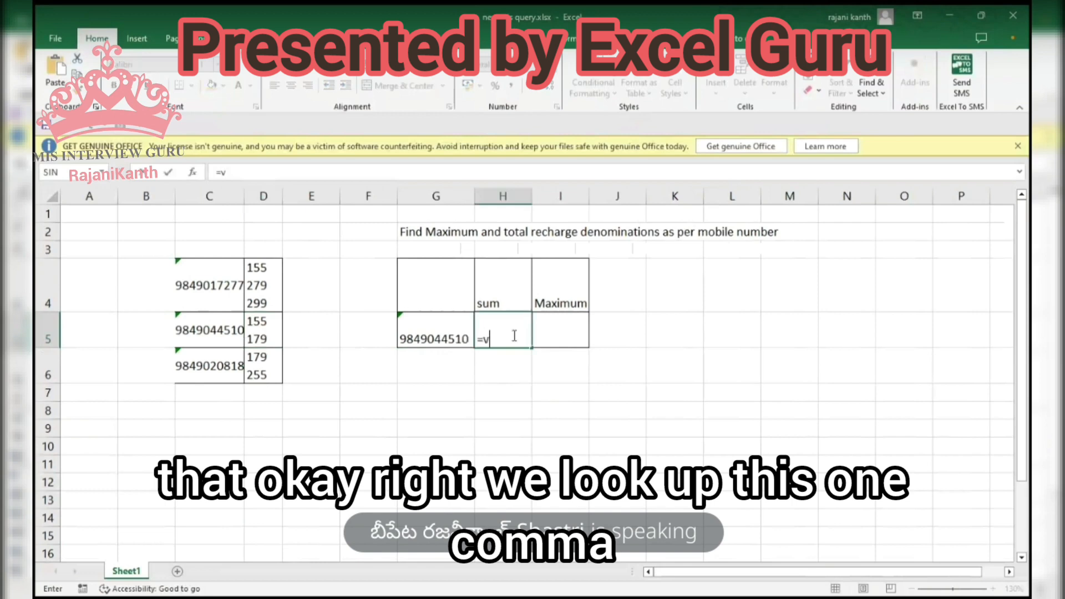
key("Tab")
key("Left")
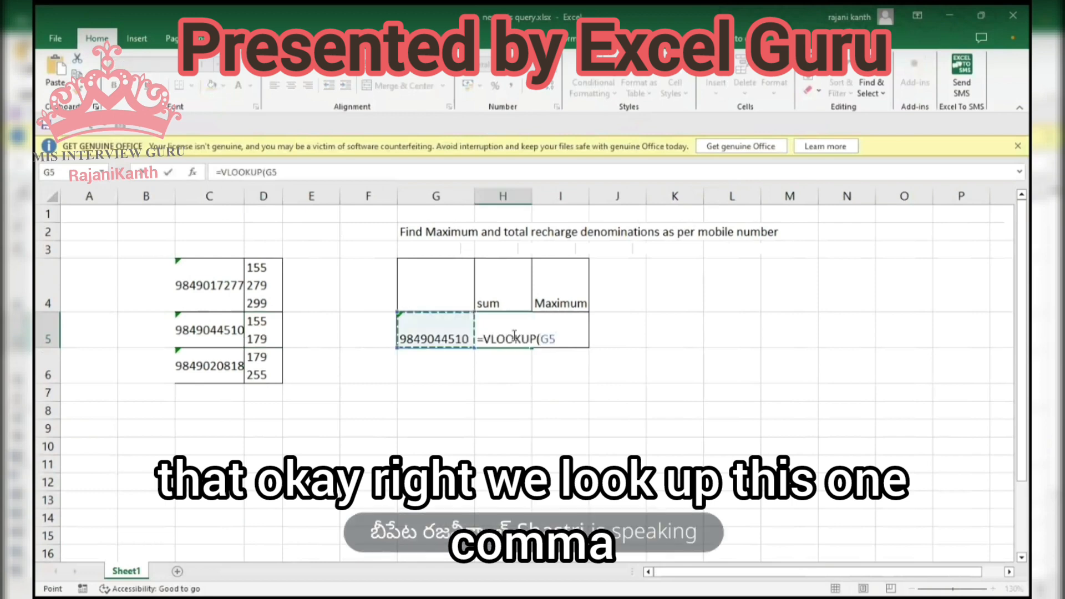
type(",")
key("Left")
key("Left")
key("Left")
key("Left")
key("Left")
key("Up")
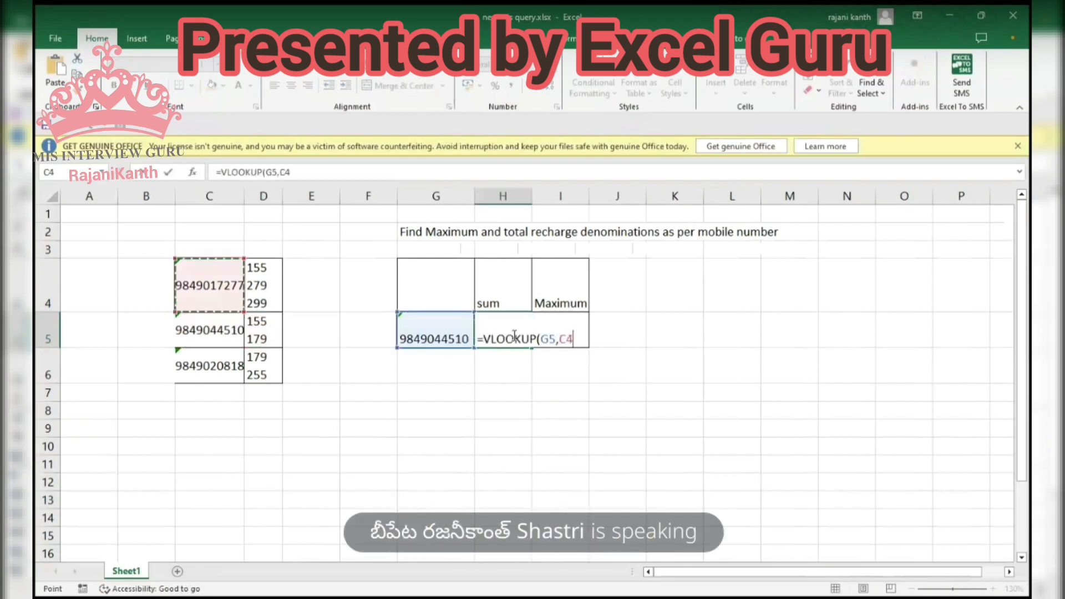
key("shift+Right")
key("shift+Down")
key("shift+Down")
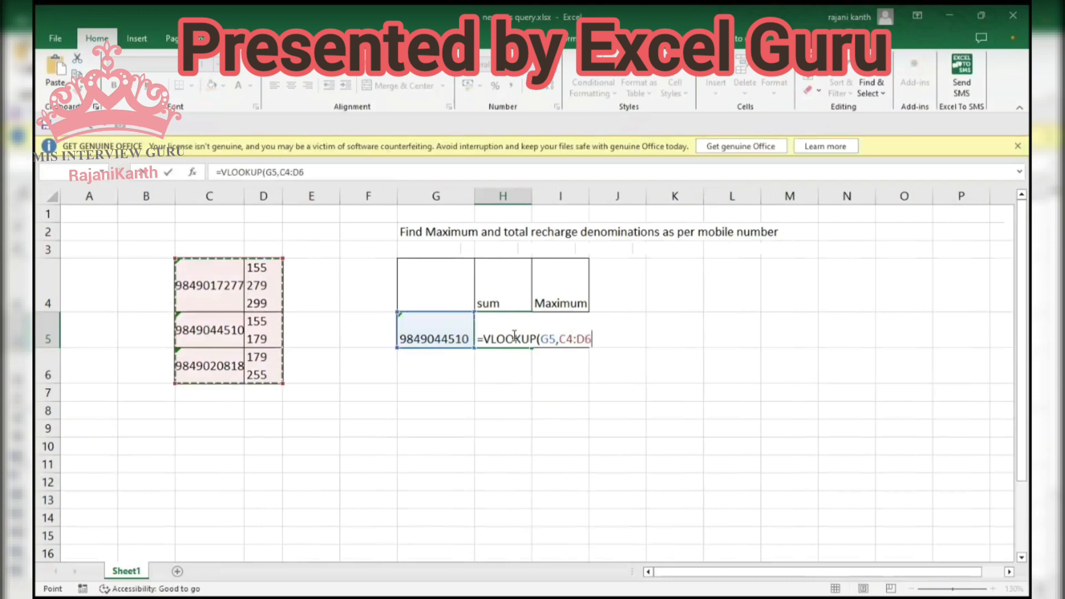
type(",2,0")
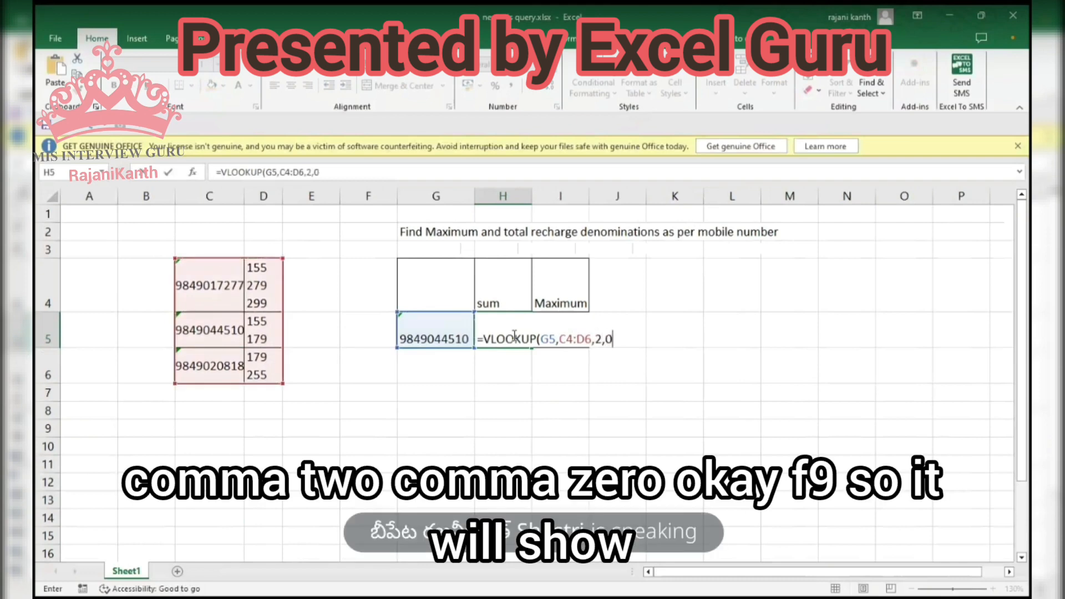
type(")")
Preview the evaluated VLOOKUP result in H5, restore the formula text, and commit it
key("F9")
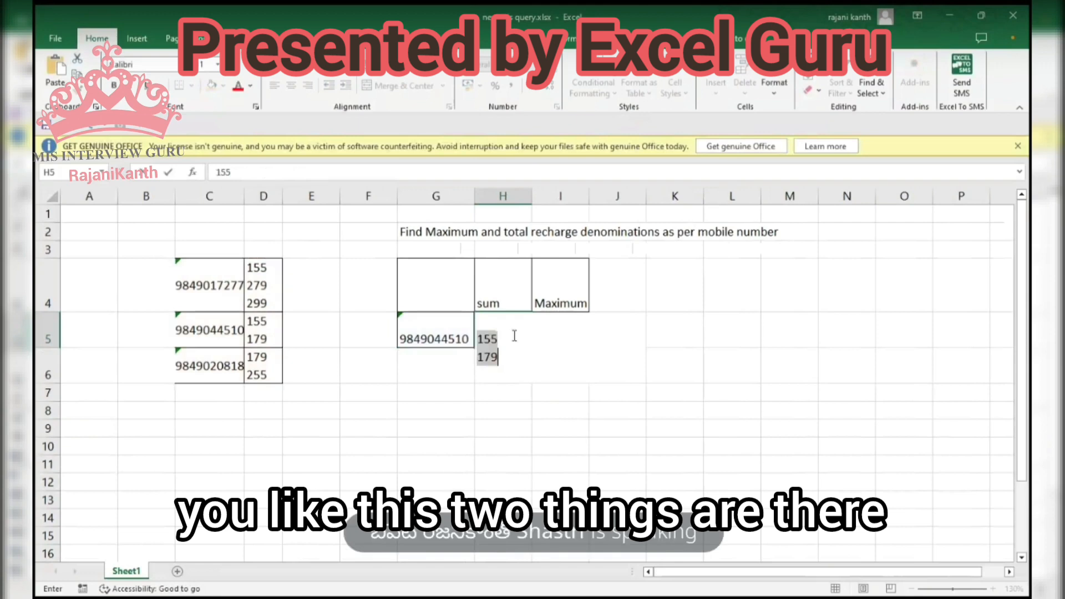
key("ctrl+z")
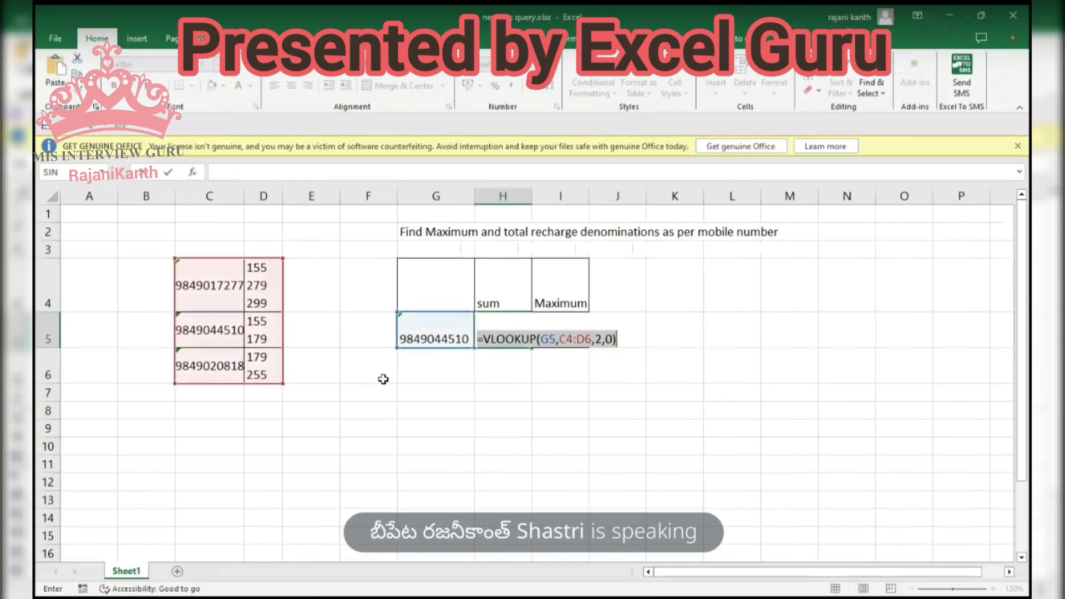
key("Return")
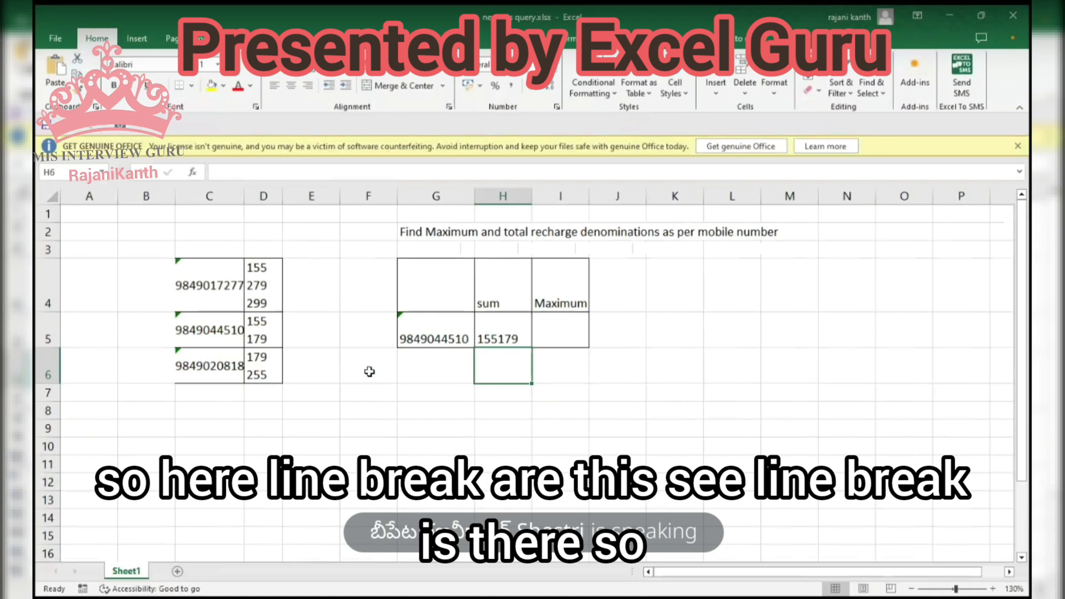
Examine the line-separated recharge amounts in D4 against the neighbouring empty cell E4
left_click(270, 286)
left_click(309, 289)
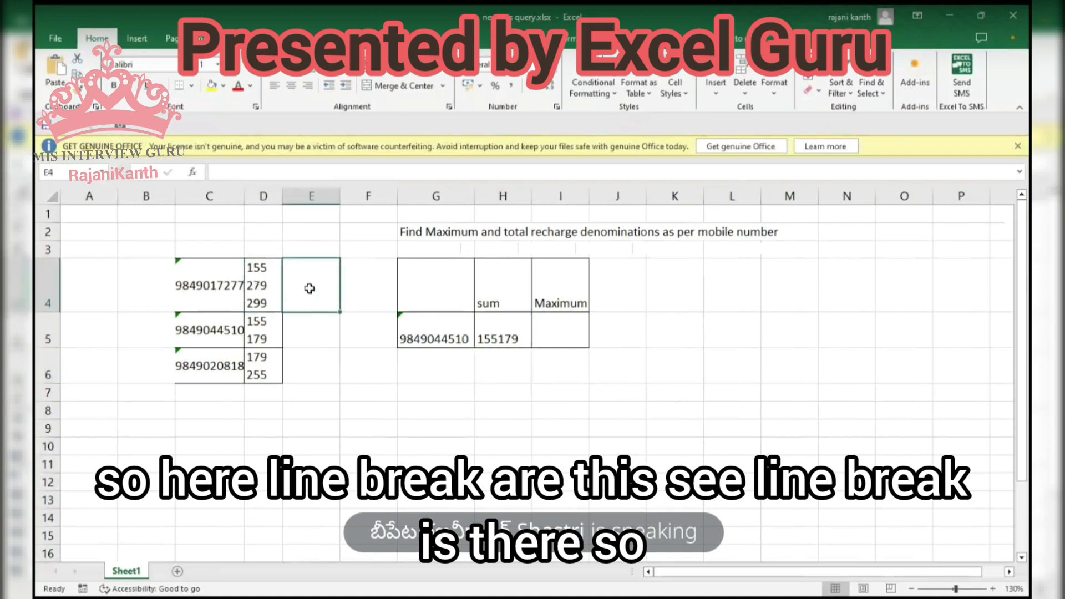
left_click(258, 282)
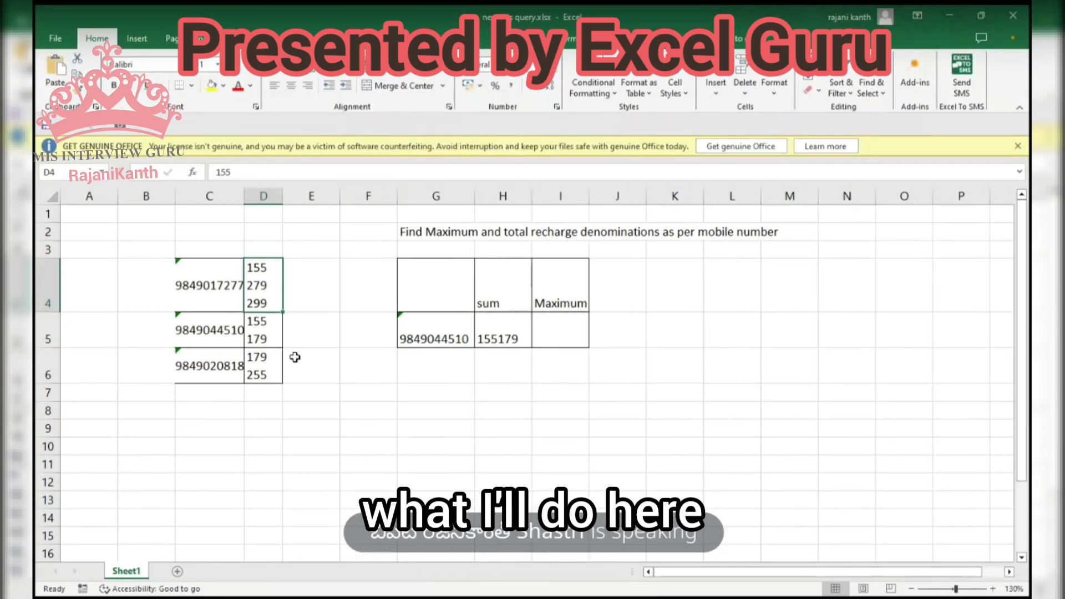
Edit the H5 formula so that MID(SUBSTITUTE( opens in front of the VLOOKUP
left_click(505, 335)
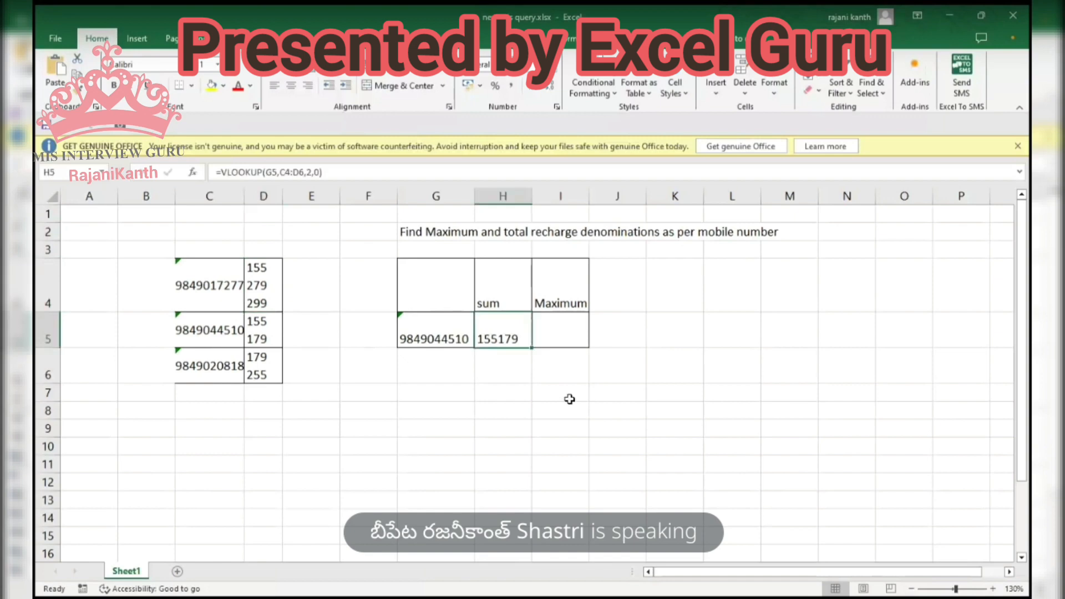
key("F2")
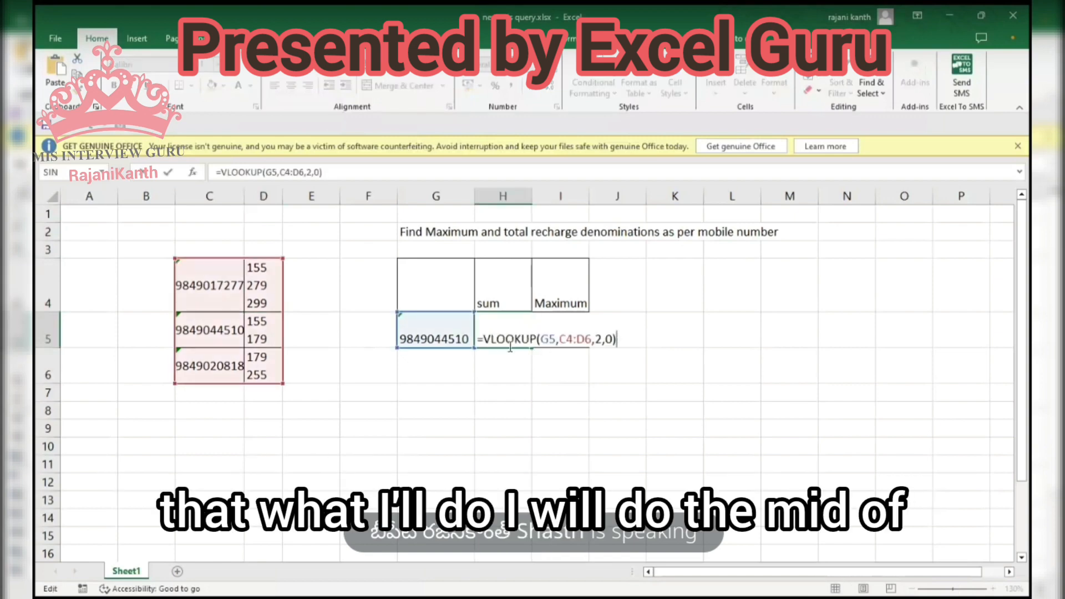
left_click(484, 335)
type("mid")
key("Tab")
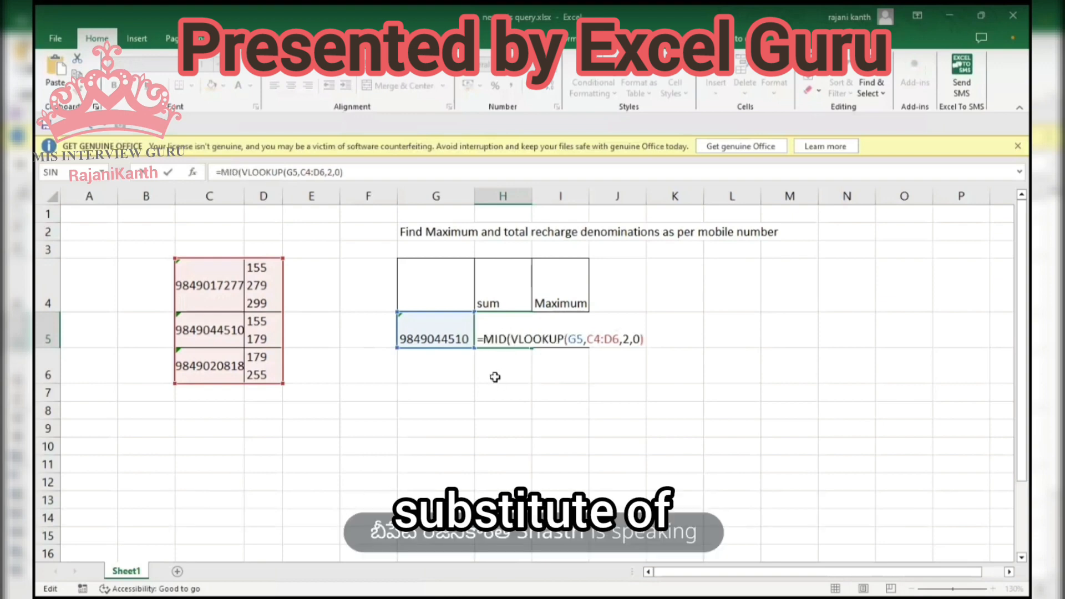
type("sub")
key("Tab")
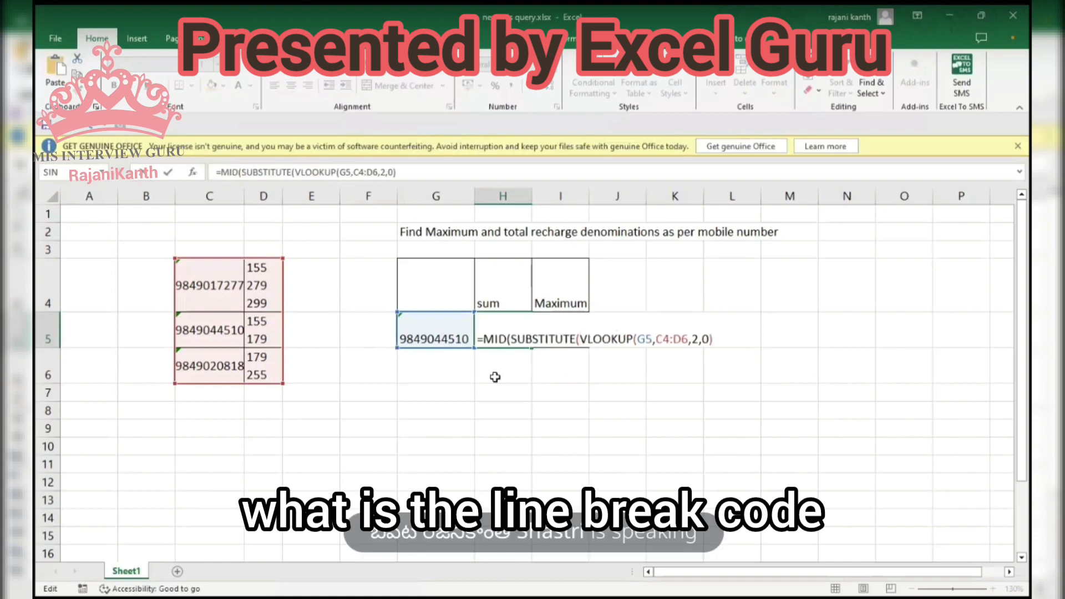
type("char")
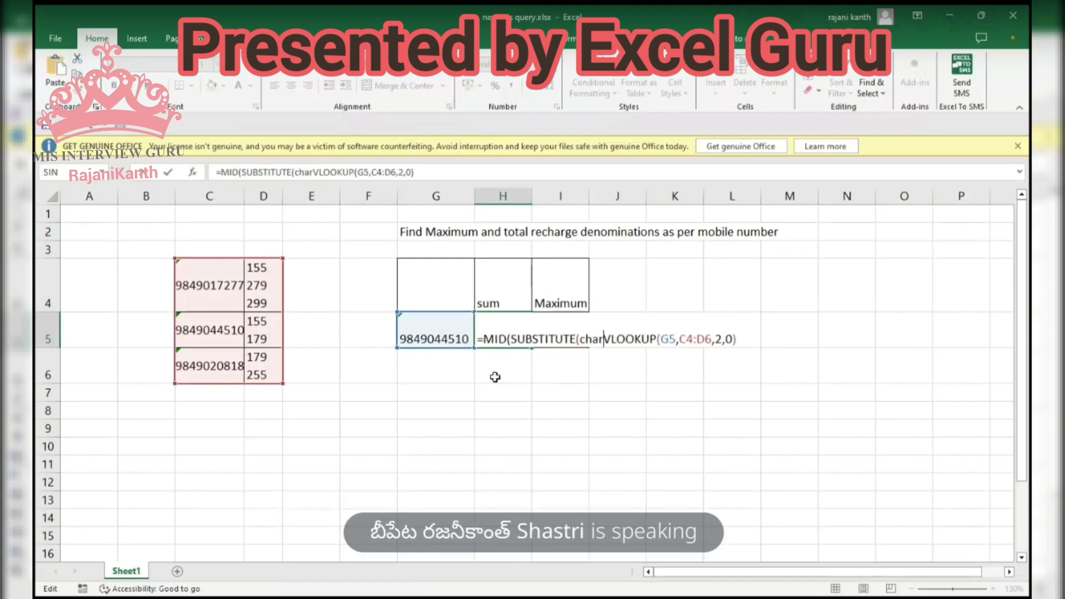
key("Tab")
type("10")
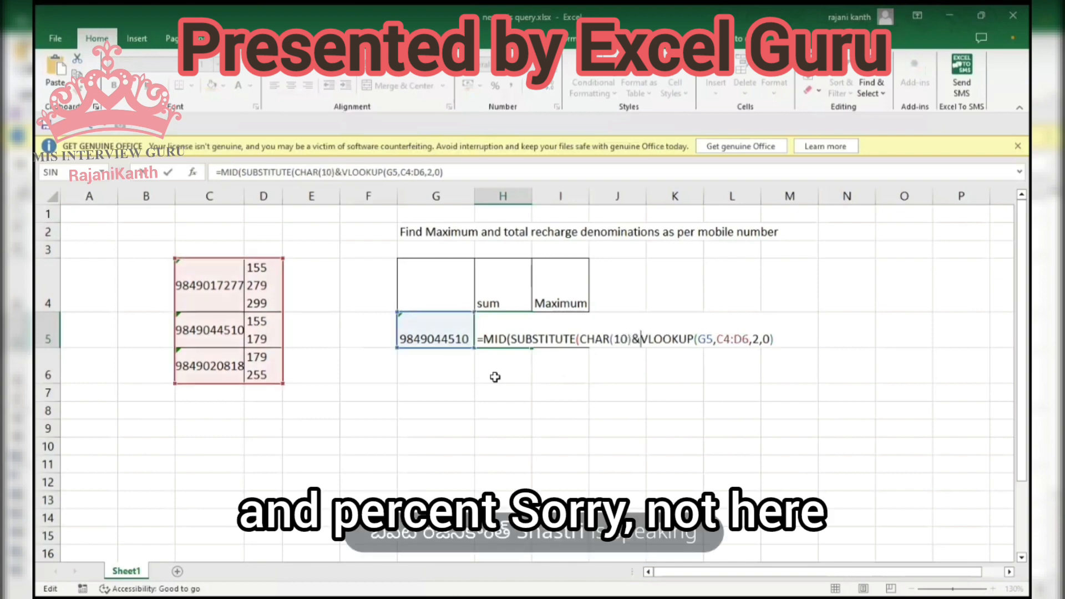
key("BackSpace")
key("BackSpace")
key("BackSpace")
key("BackSpace")
key("BackSpace")
key("BackSpace")
key("BackSpace")
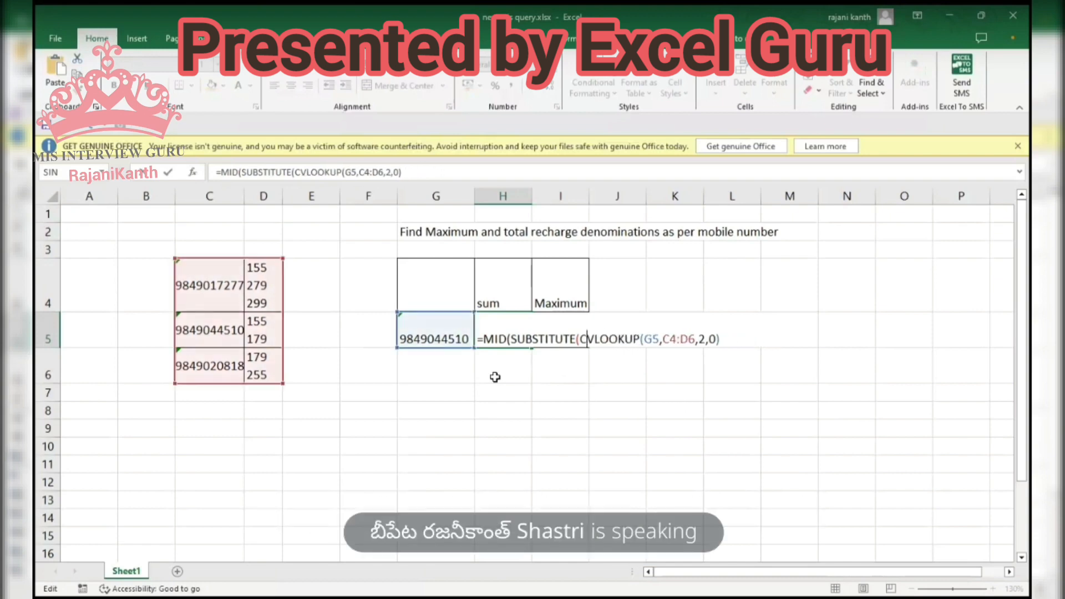
Append &char(10) after the VLOOKUP in H5 and give CHAR(10) as the SUBSTITUTE old text
key("End")
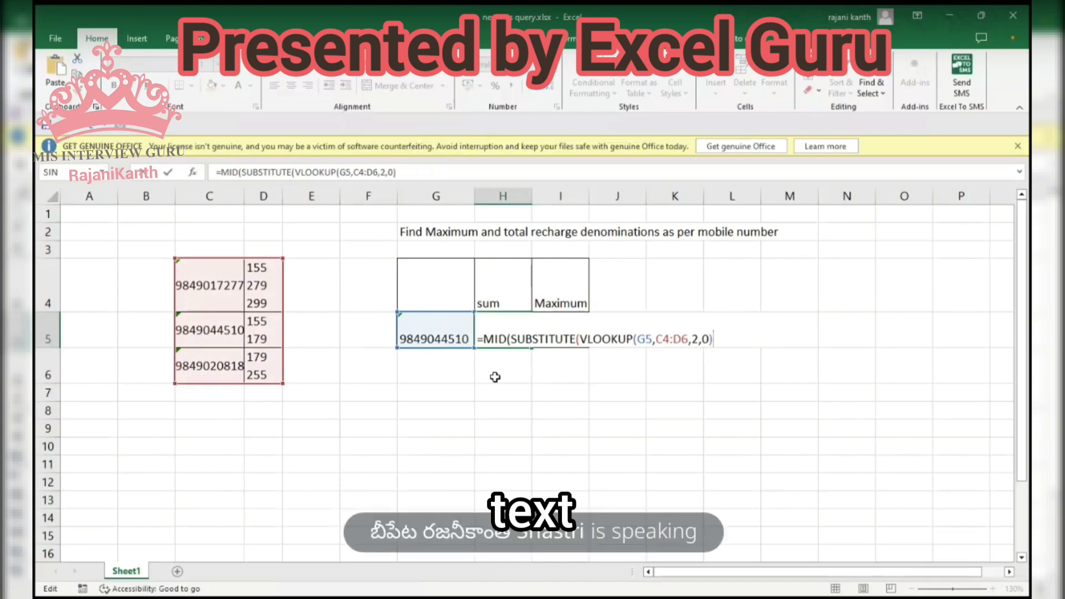
type("&char")
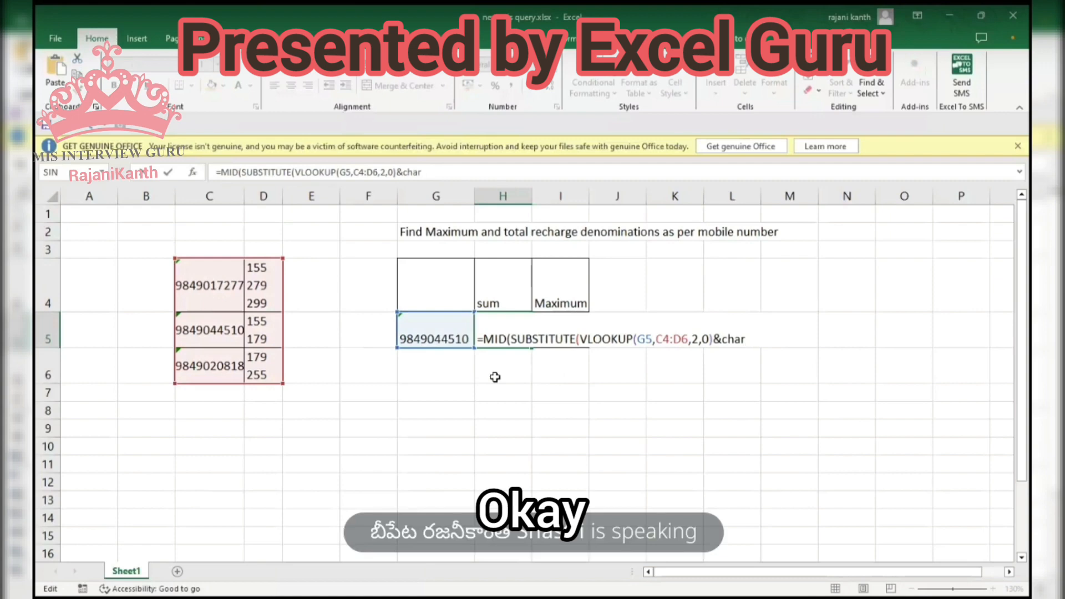
type("(10),")
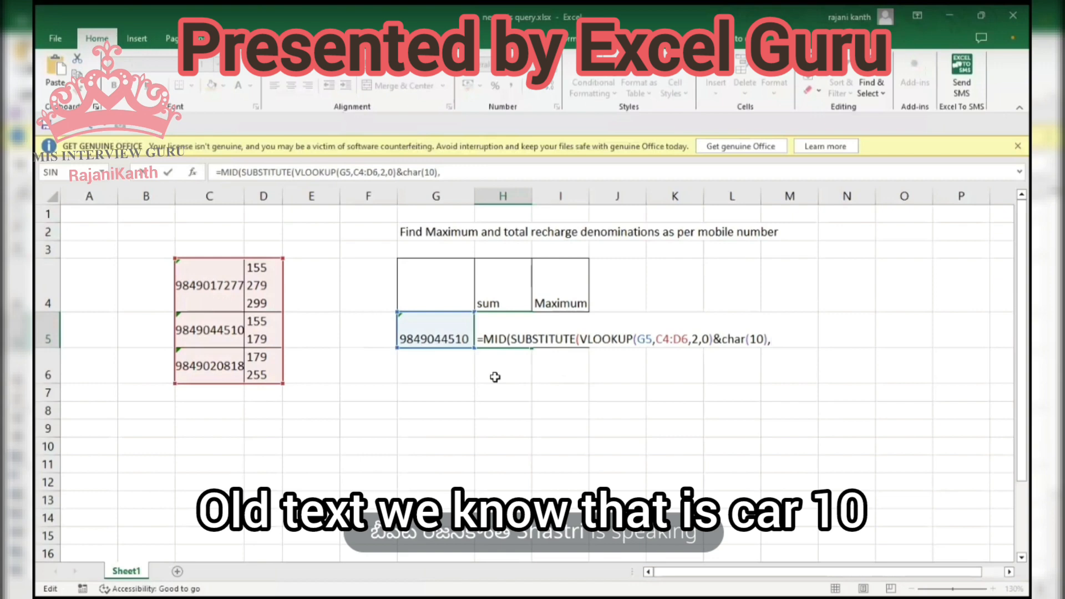
type("CHAR(10)")
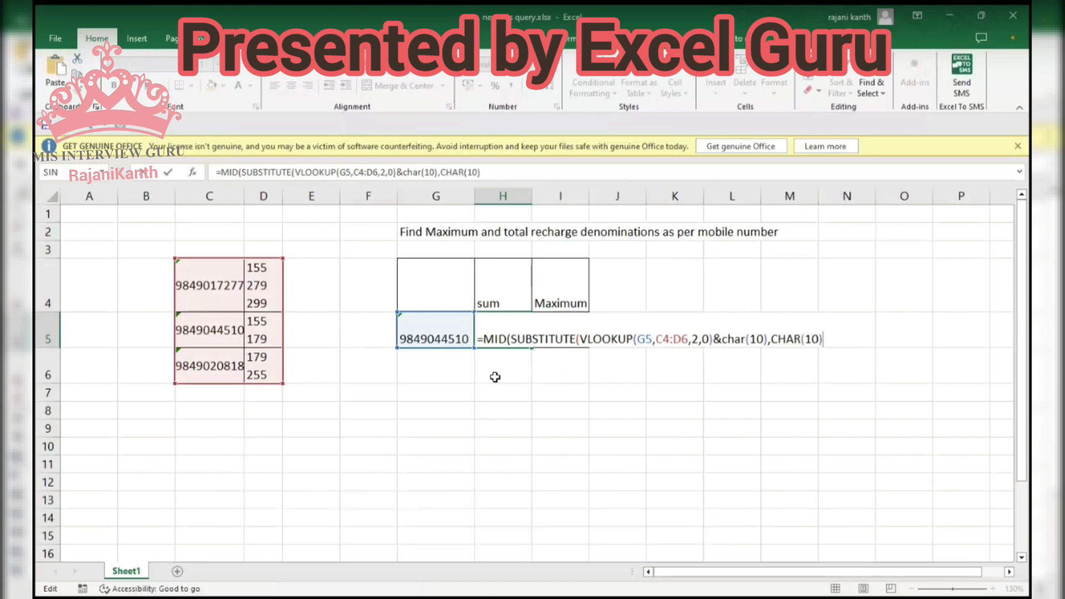
type(",")
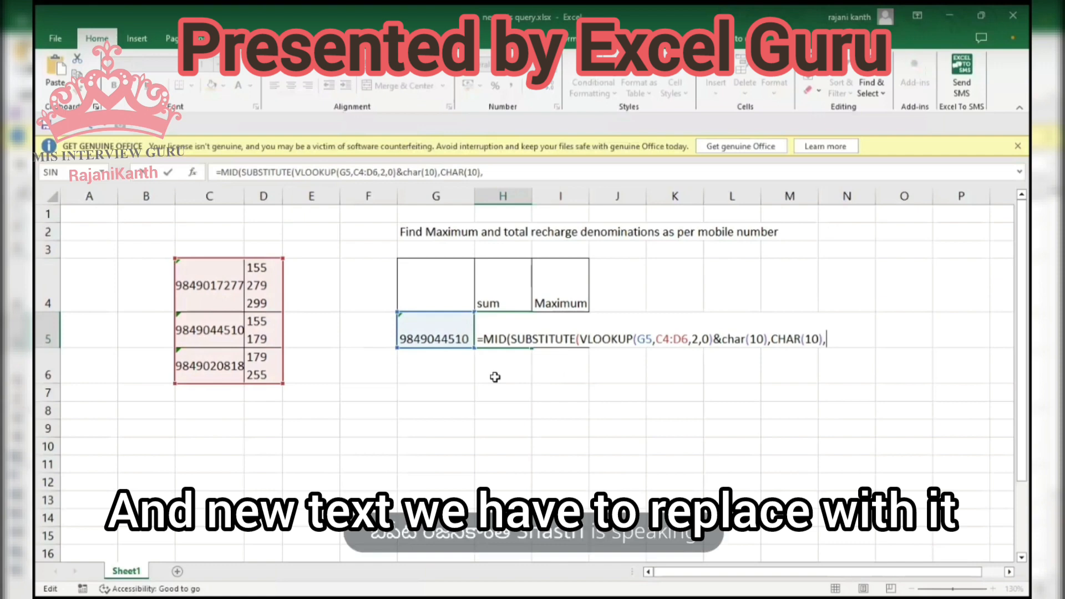
Give REPT(" ",255) as the new text in the H5 formula and close the SUBSTITUTE function
type("rep")
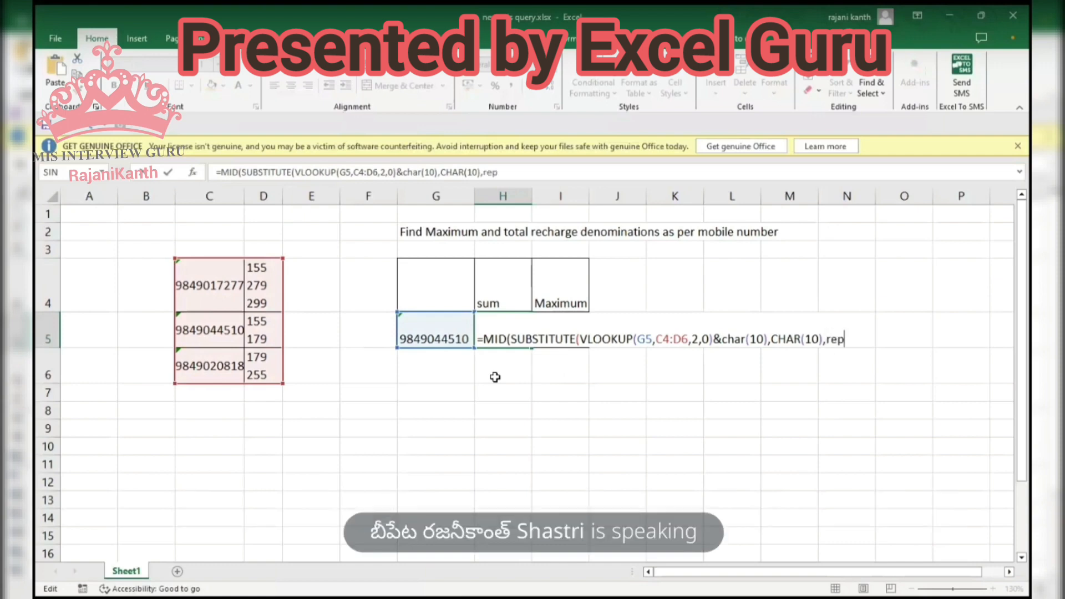
type("t")
key("Tab")
type("\" ")
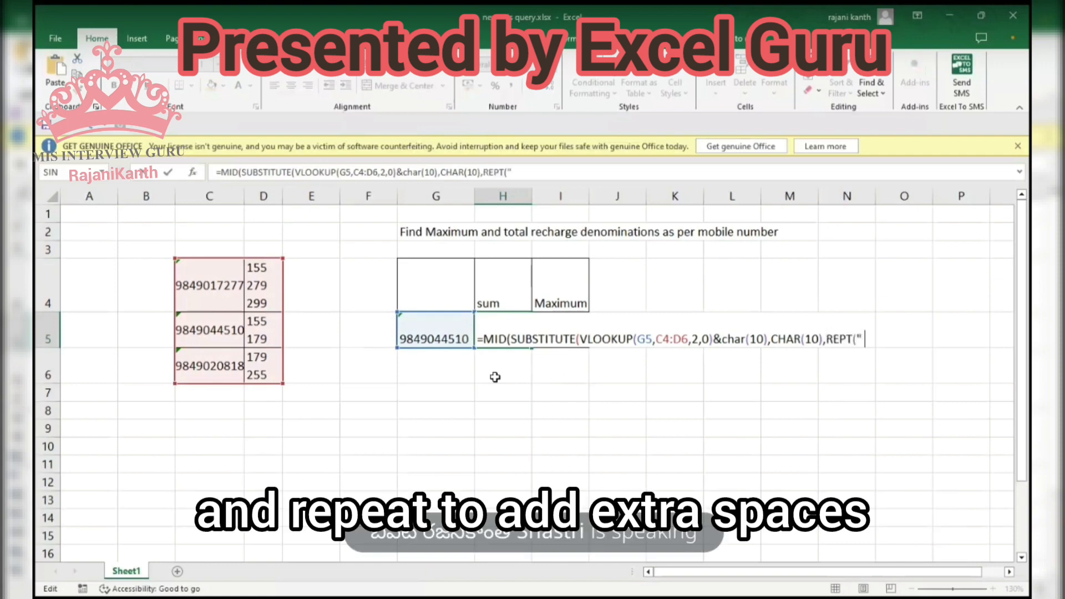
type("\",255")
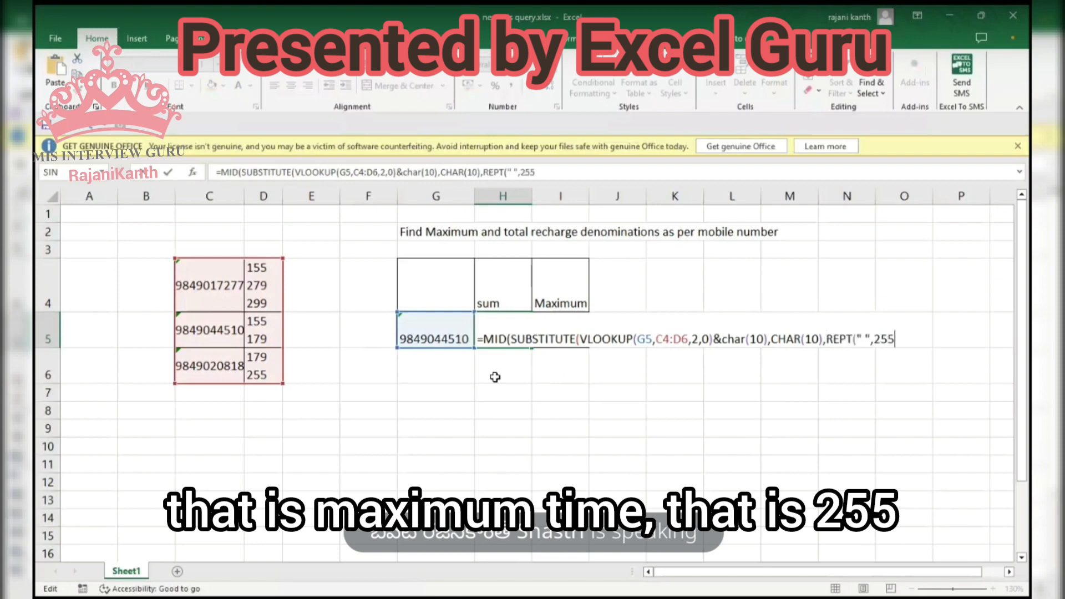
type(")")
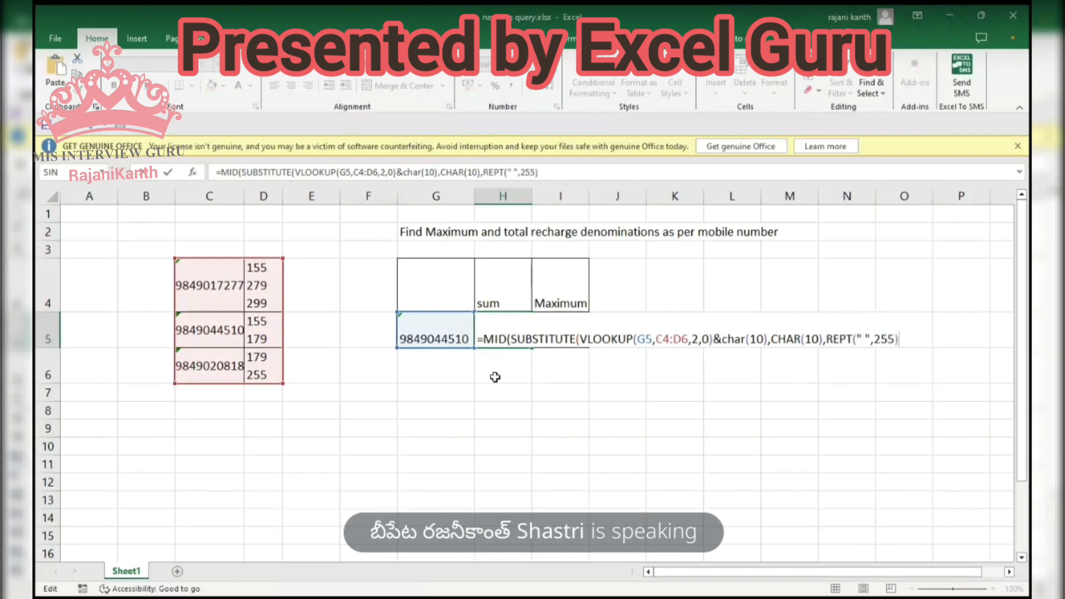
type(")")
key("BackSpace")
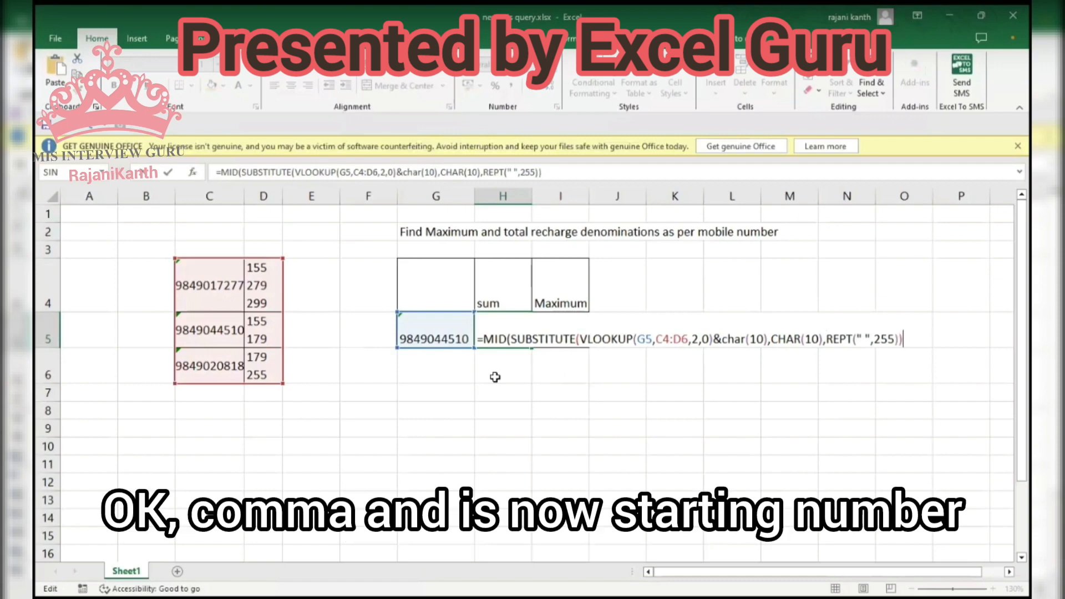
type("),")
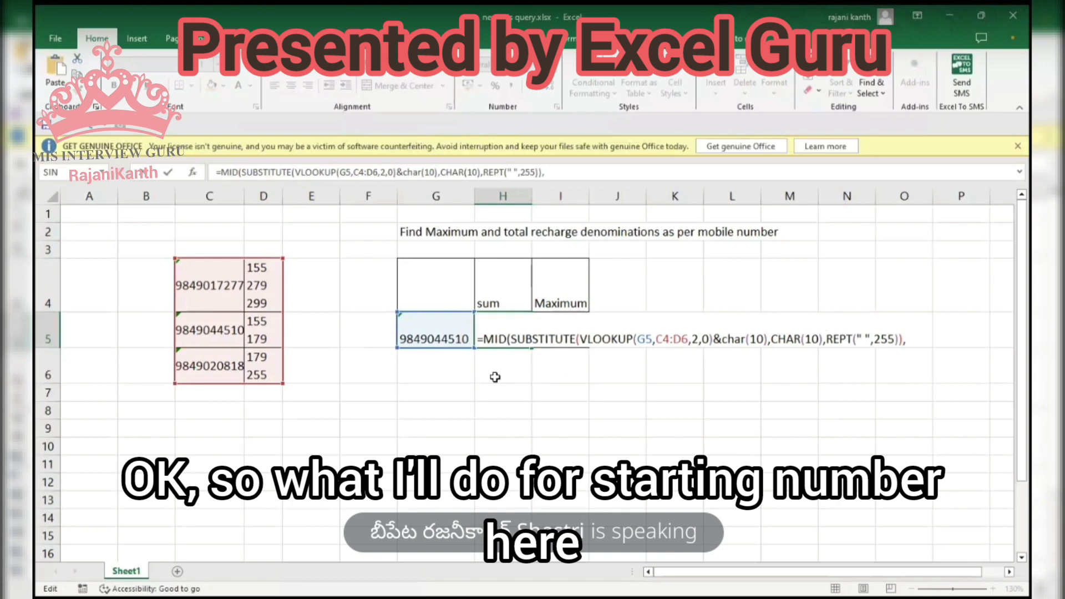
Begin the MID start number in the H5 formula with ROW(INDIRECT("1:"&COUNTA(
type("ROW(in")
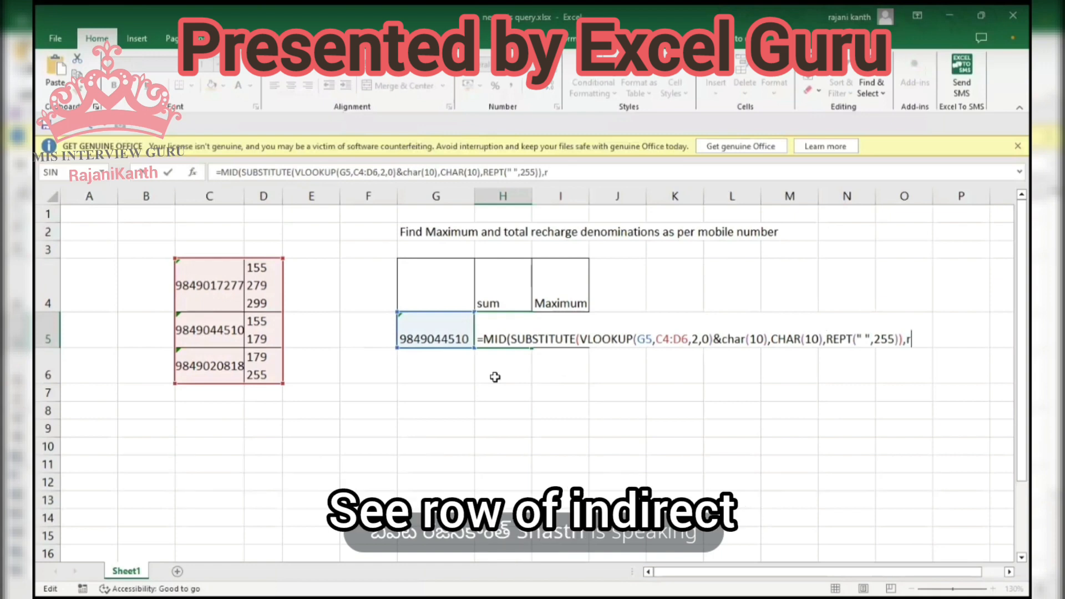
type("di")
key("Tab")
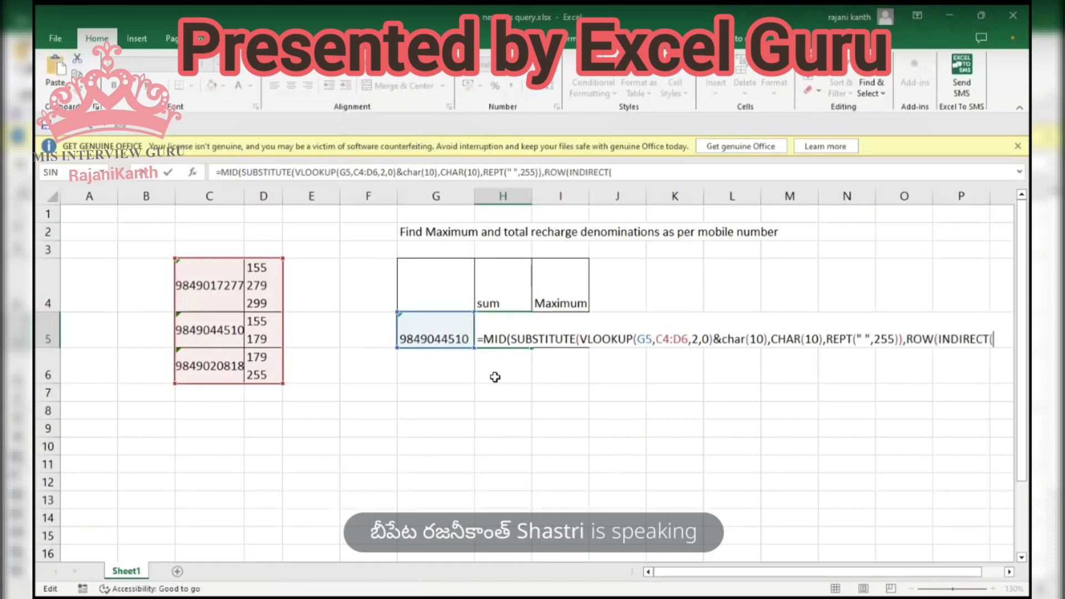
type("\"1")
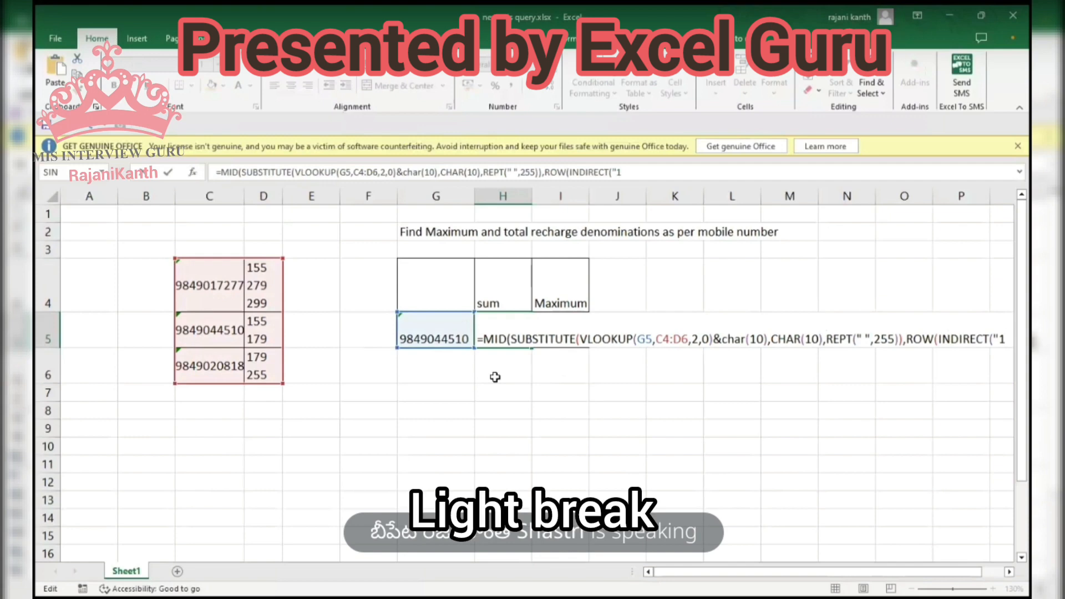
type(":\"&")
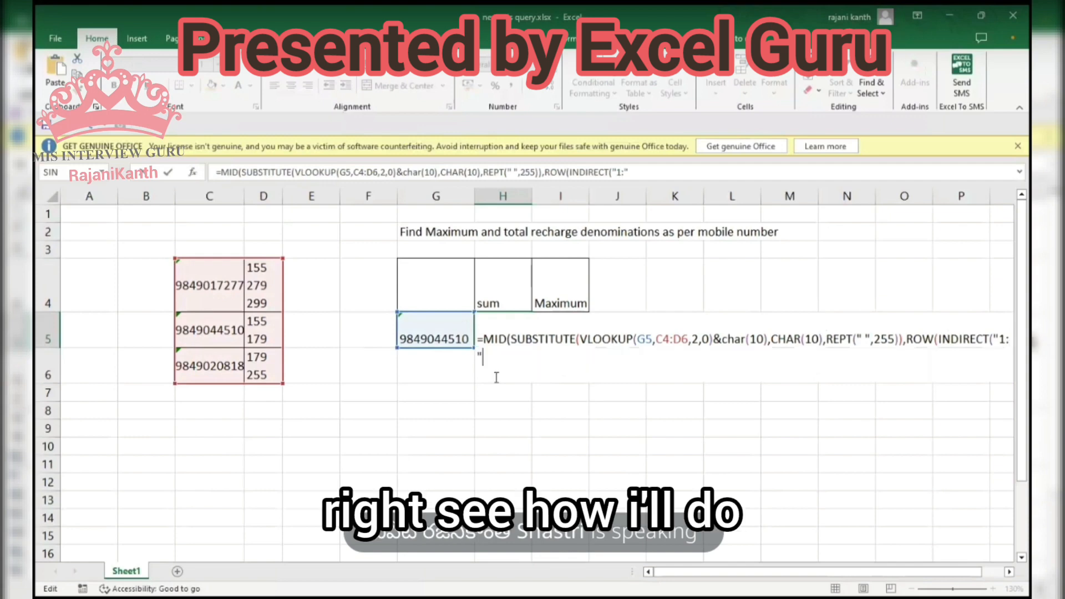
type("len")
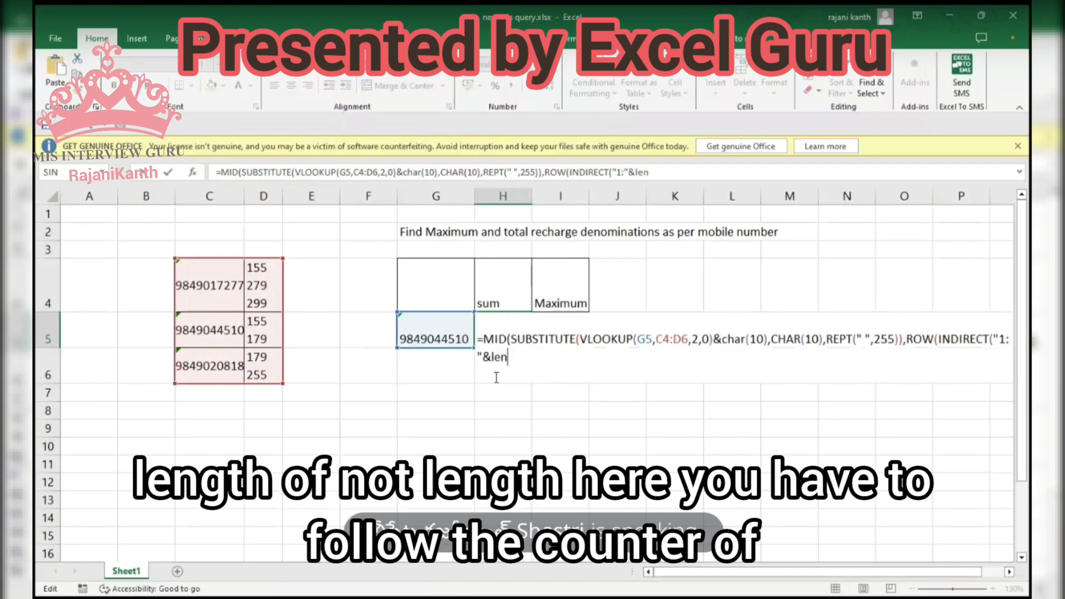
key("BackSpace")
key("BackSpace")
key("BackSpace")
type("COUNTA(")
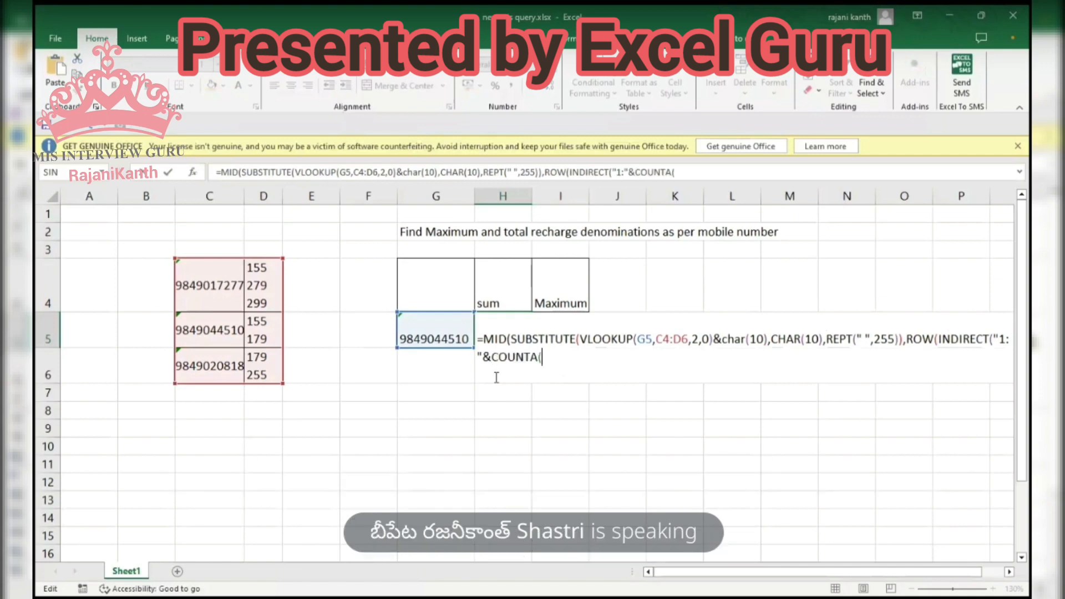
Use the range D4:D6 inside COUNTA and close the COUNTA, INDIRECT and ROW functions
key("Left")
key("Left")
key("Right")
key("Right")
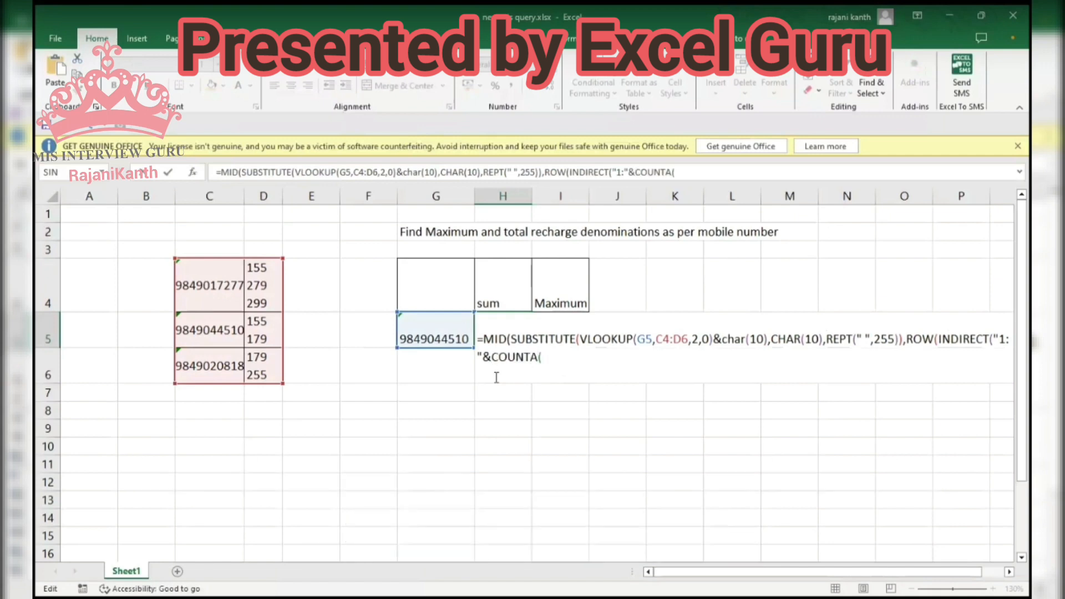
key("F2")
key("Left")
key("Left")
key("Left")
key("Left")
key("Up")
key("Up")
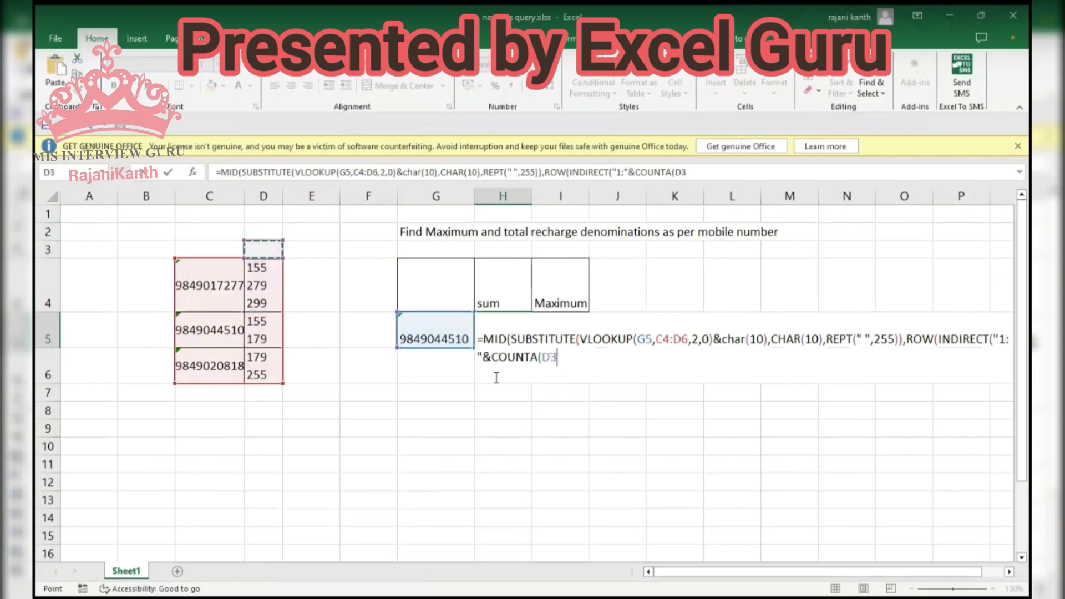
key("Down")
key("shift+Down")
key("shift+Down")
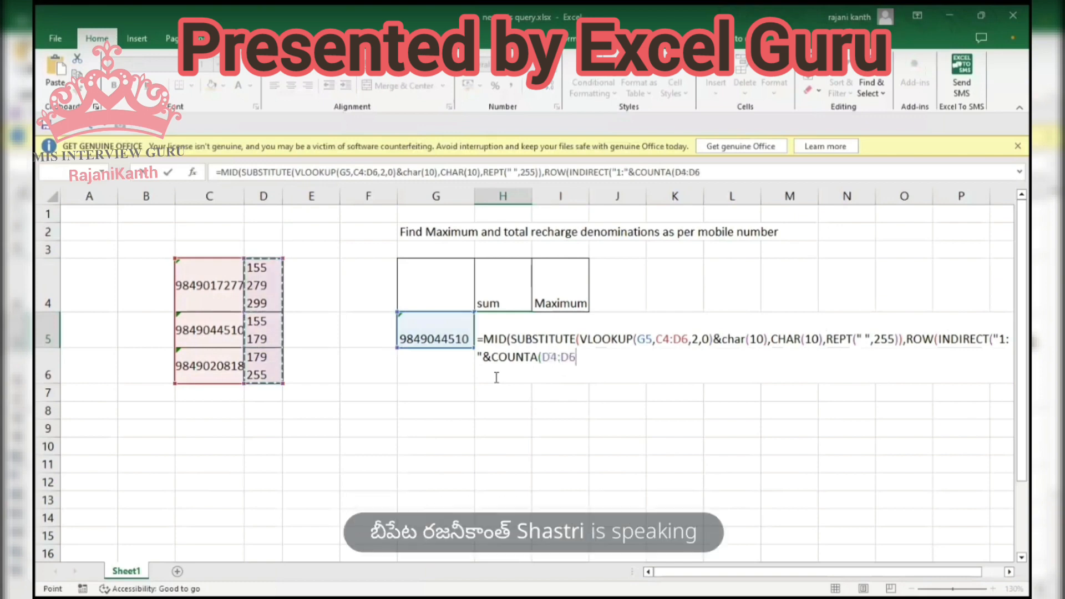
type(")))")
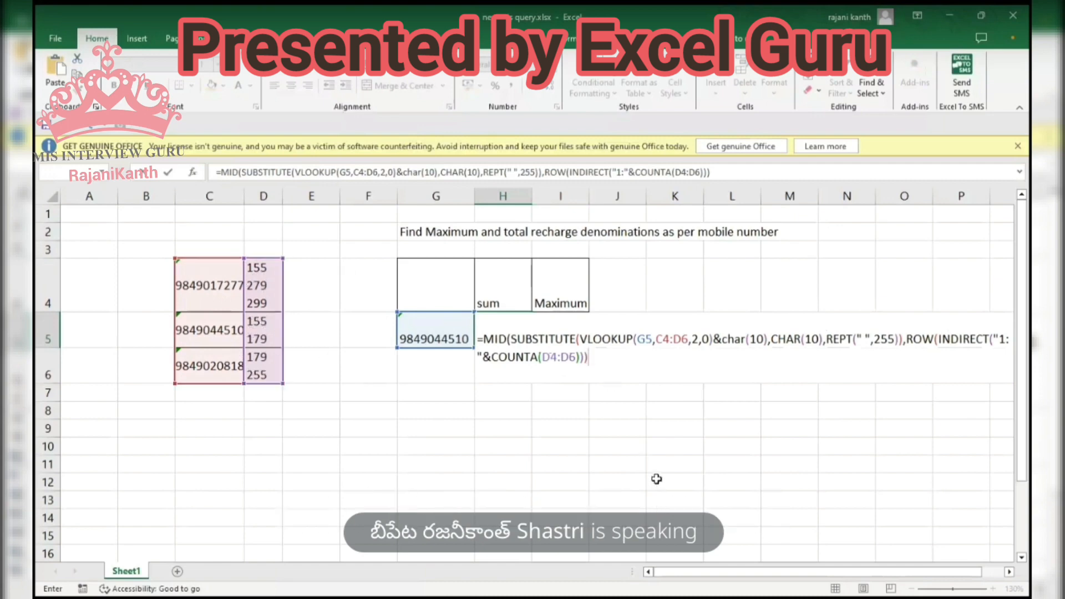
Multiply the start number by 255, give 255 as the MID length, close MID, and preview the evaluated formula before restoring it
type("*255")
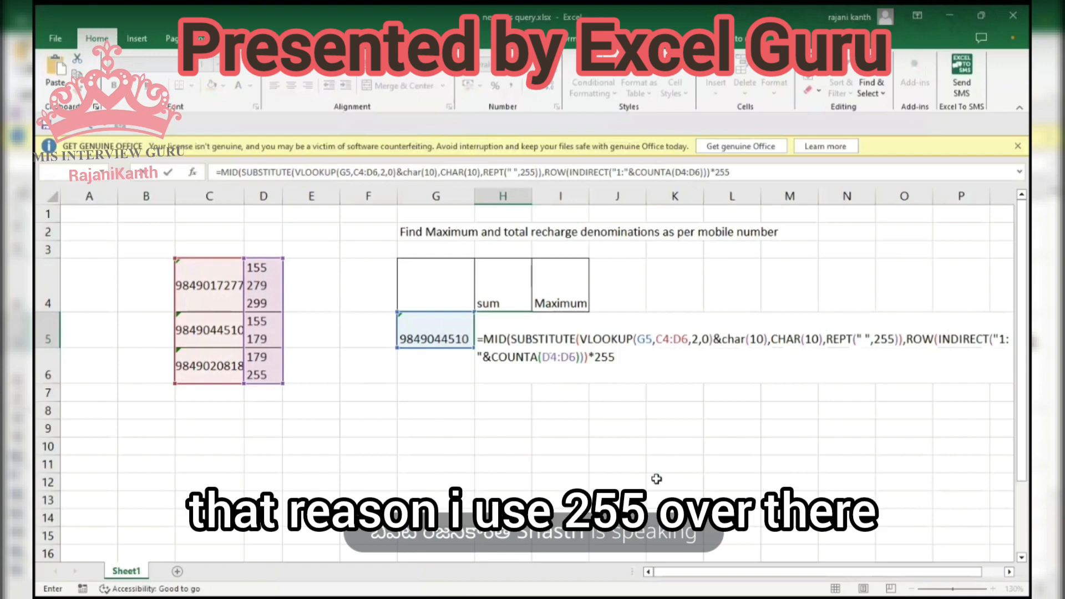
type(",")
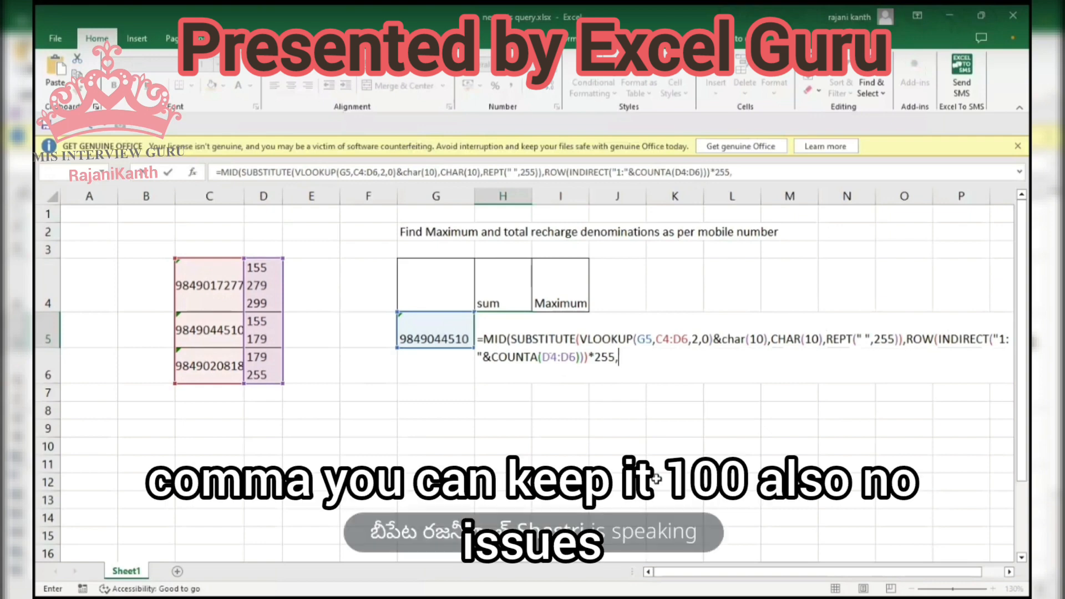
type("255")
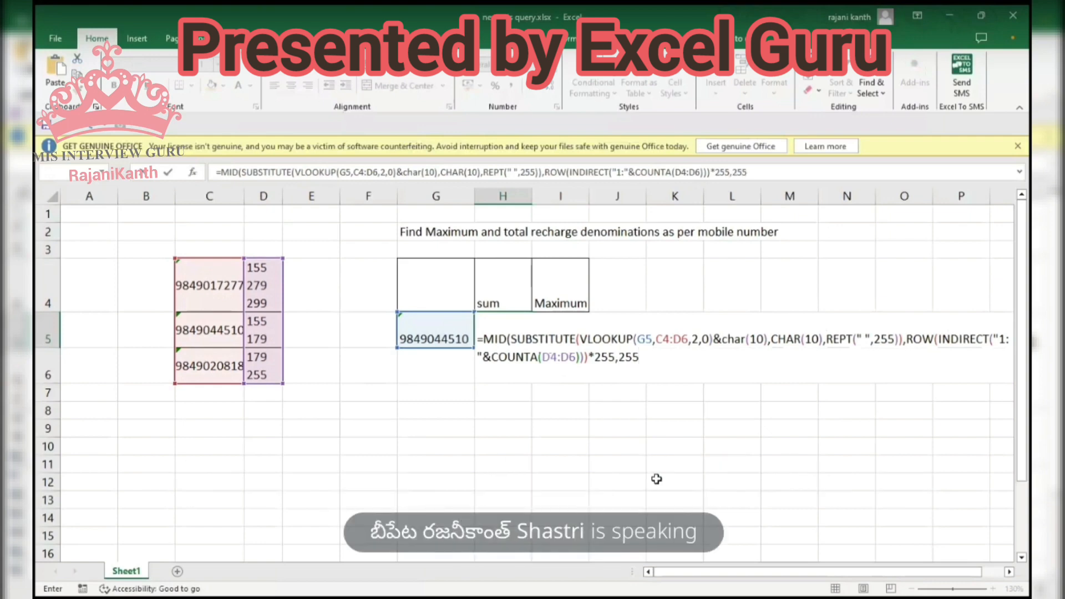
type(")")
key("F9")
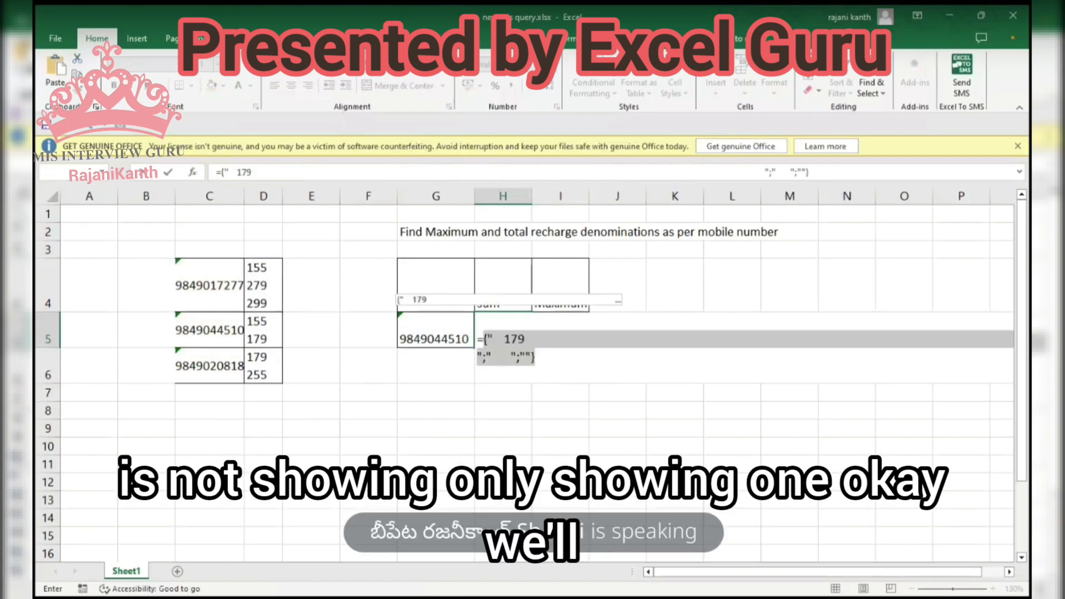
key("ctrl+z")
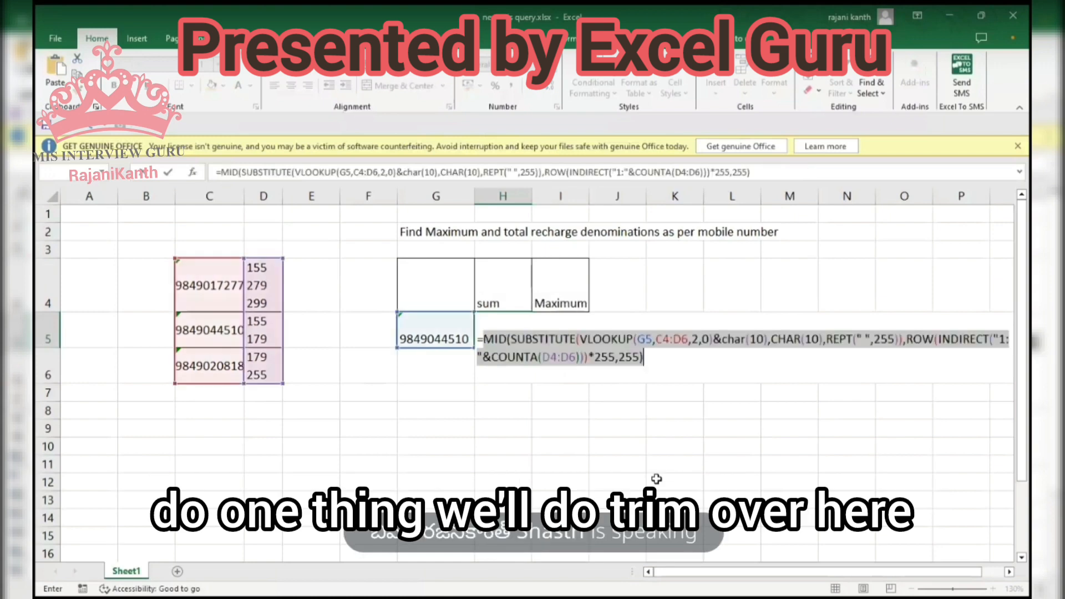
Wrap the whole MID formula in H5 in TRIM and preview its evaluated array, restoring the formula each time
left_click(483, 339)
type("TRIM(")
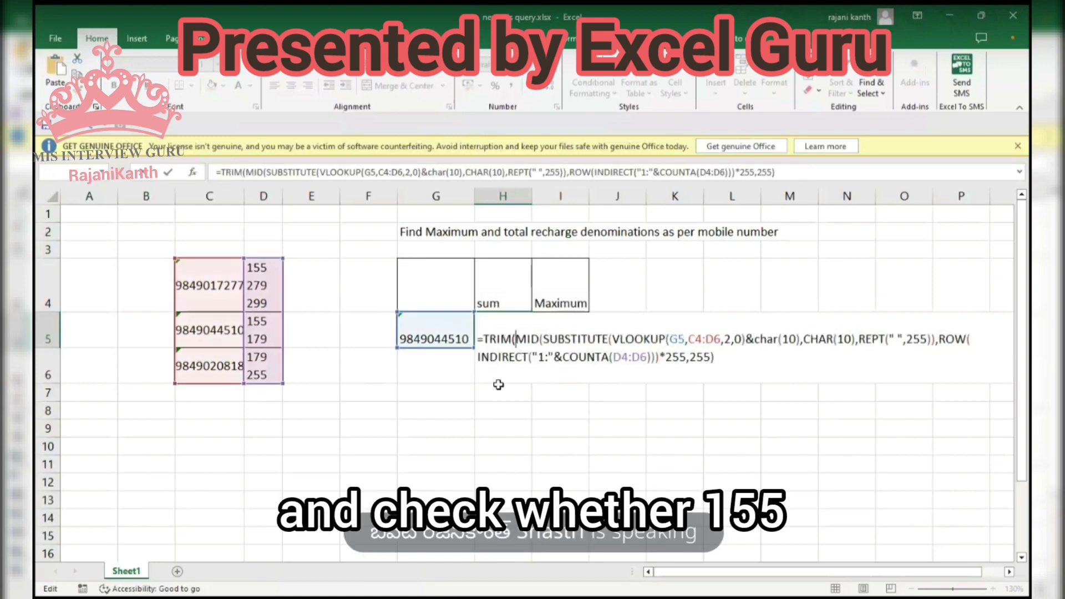
left_click(730, 359)
key("F9")
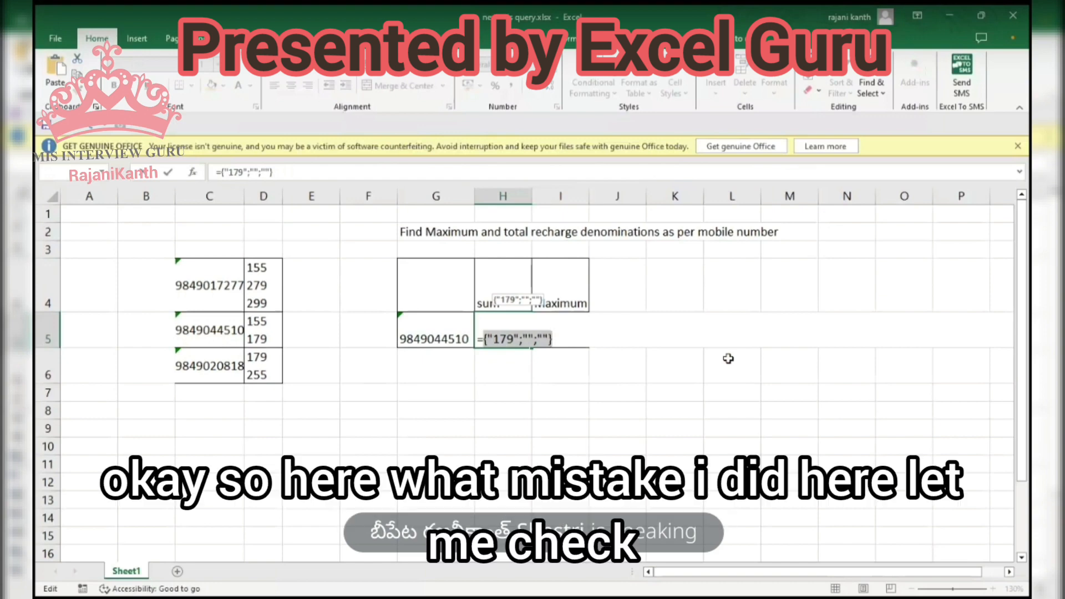
key("ctrl+z")
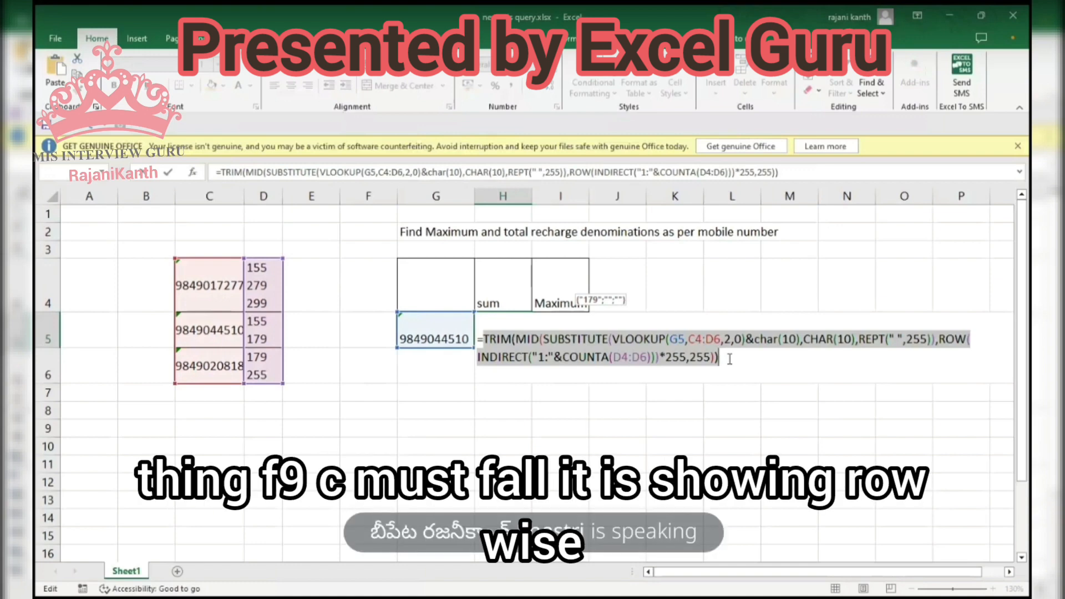
key("F9")
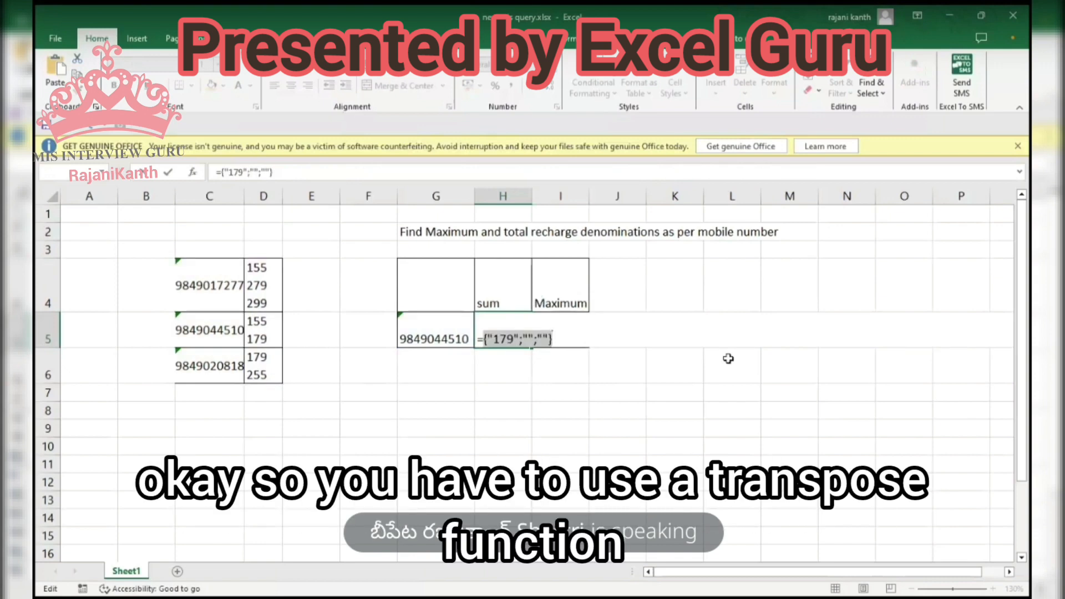
key("ctrl+z")
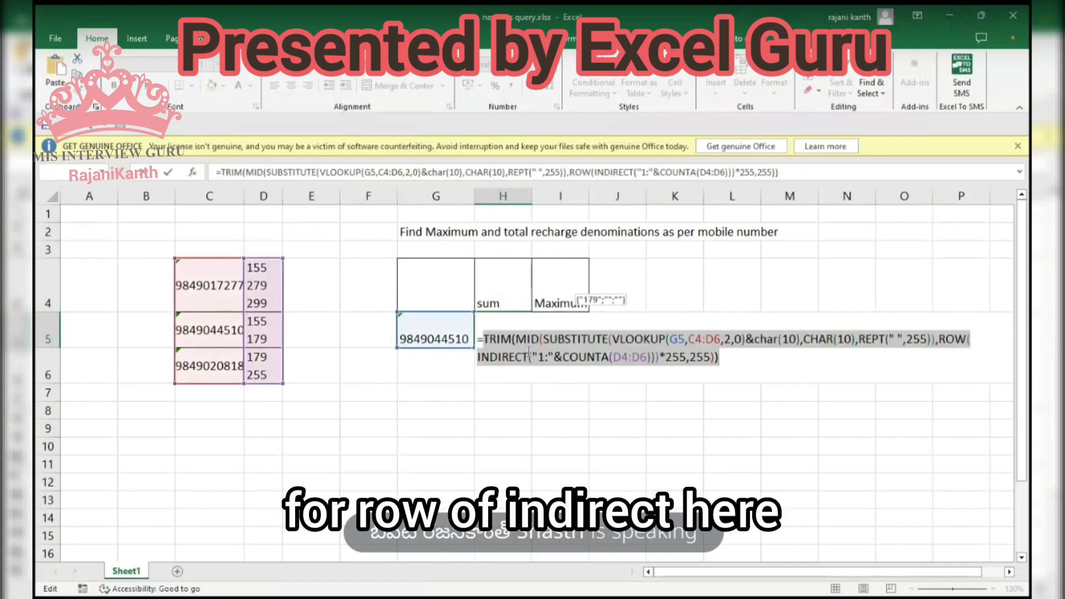
Enclose the ROW(INDIRECT(...)) part of the H5 formula in TRANSPOSE and preview the evaluated array before restoring the formula
left_click(937, 339)
type("trans")
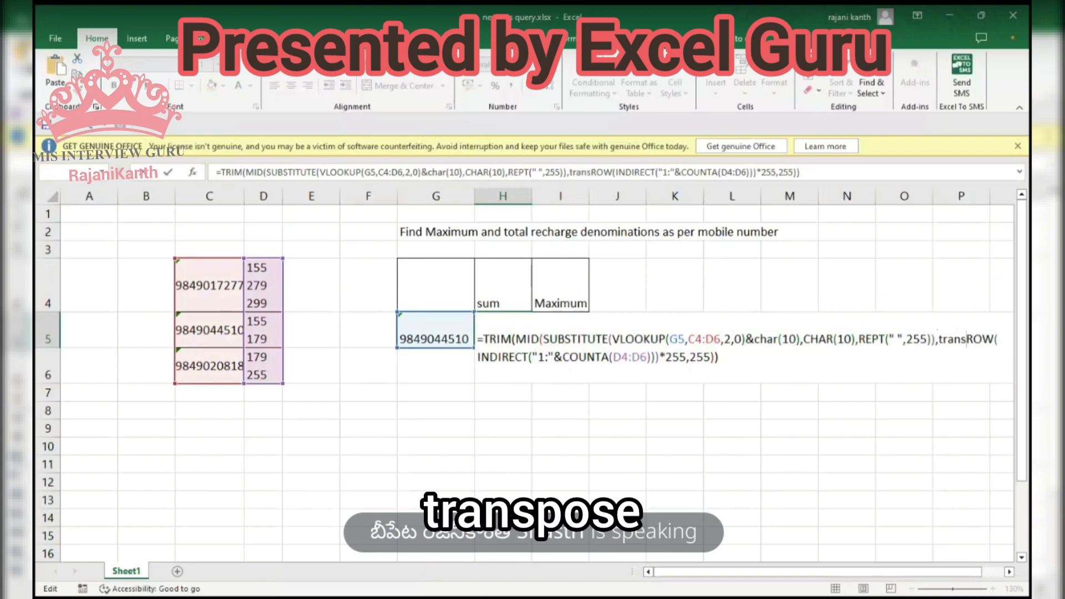
key("Tab")
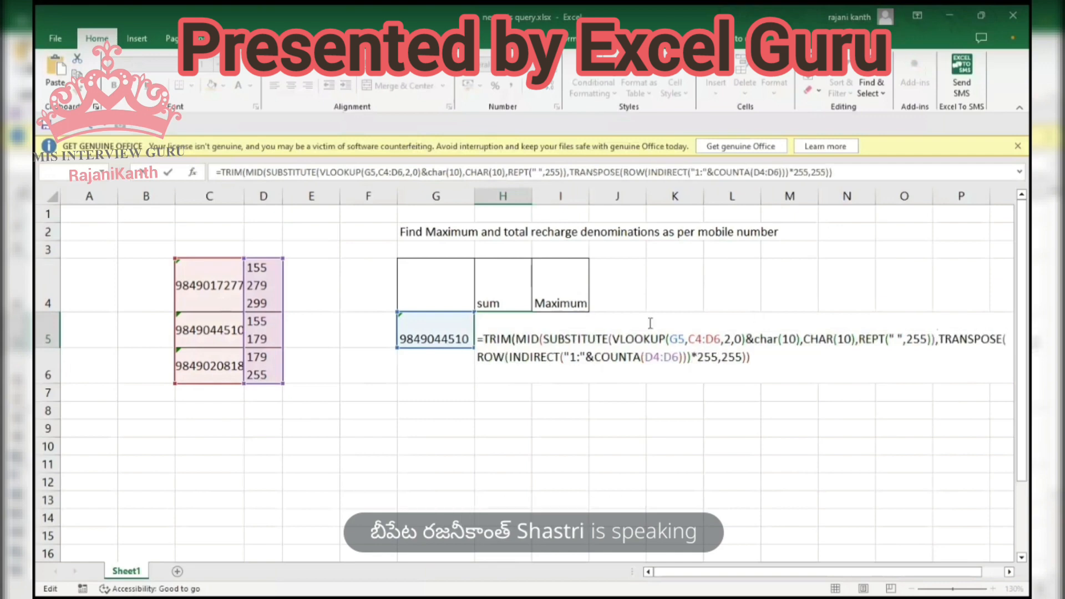
left_click(691, 356)
type(")")
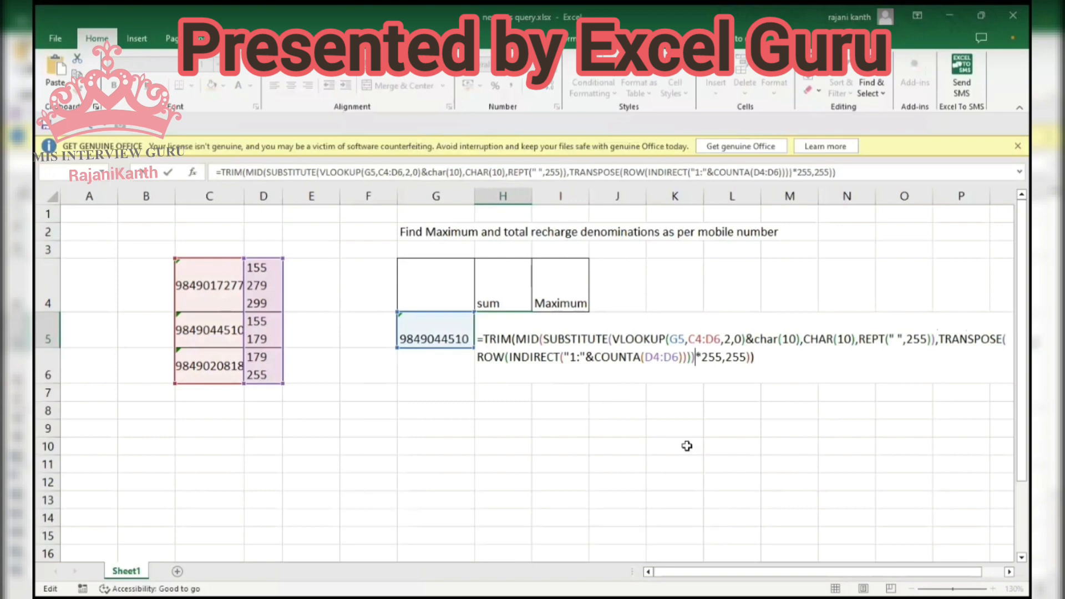
key("F9")
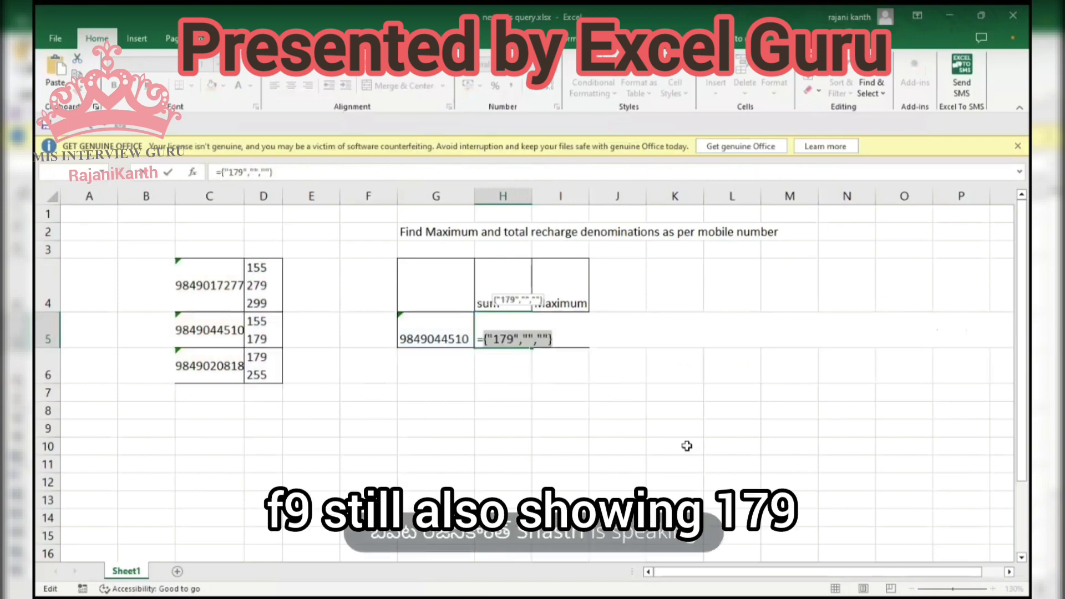
key("ctrl+z")
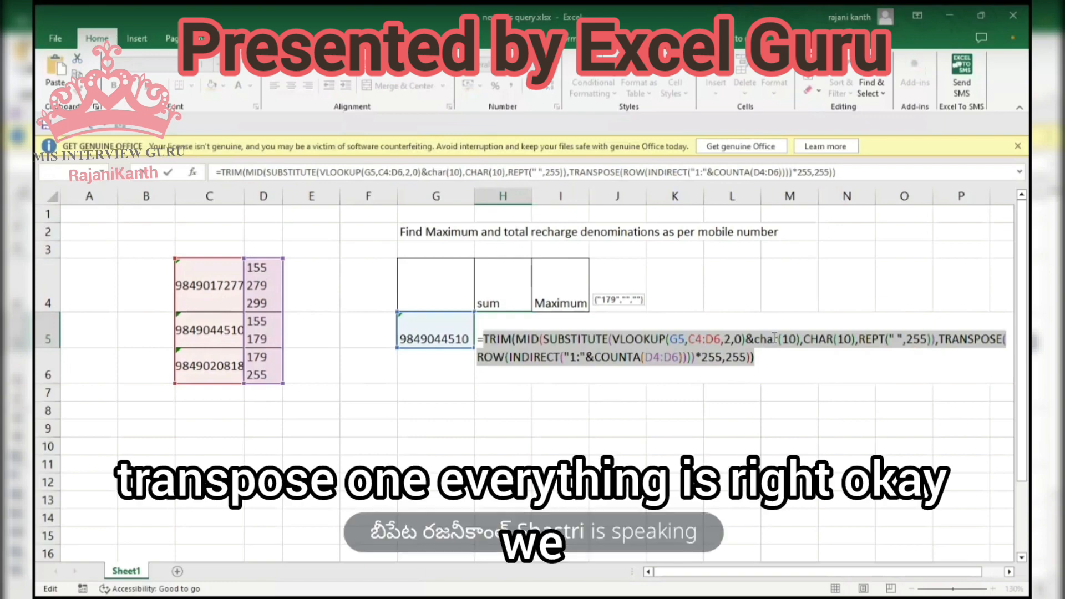
Remove &char(10) after the VLOOKUP in H5 and insert char(10)& in front of the VLOOKUP instead
left_click_drag(745, 338, 799, 338)
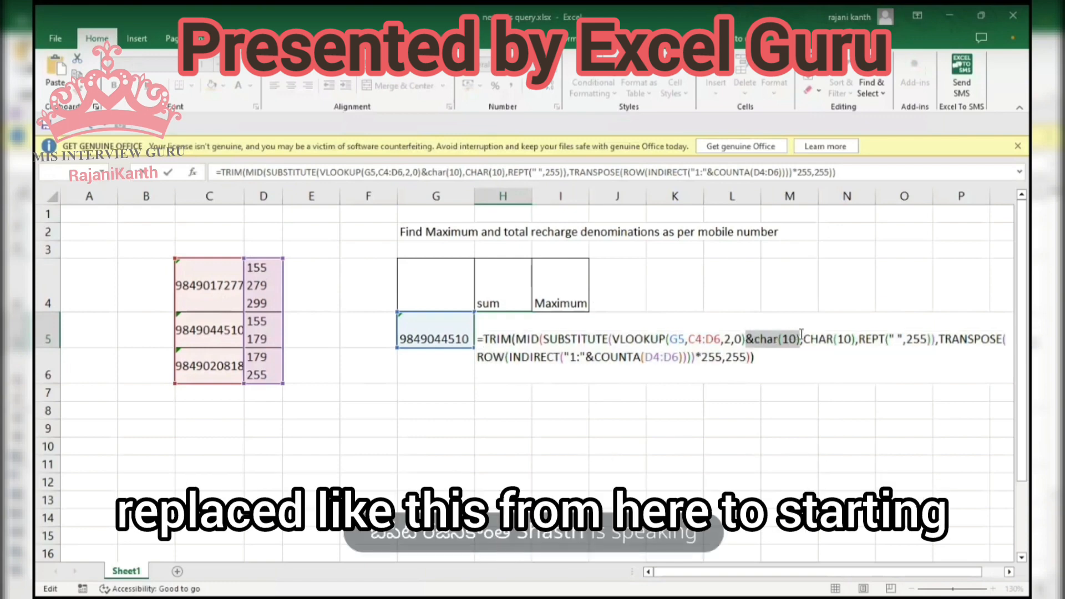
key("Delete")
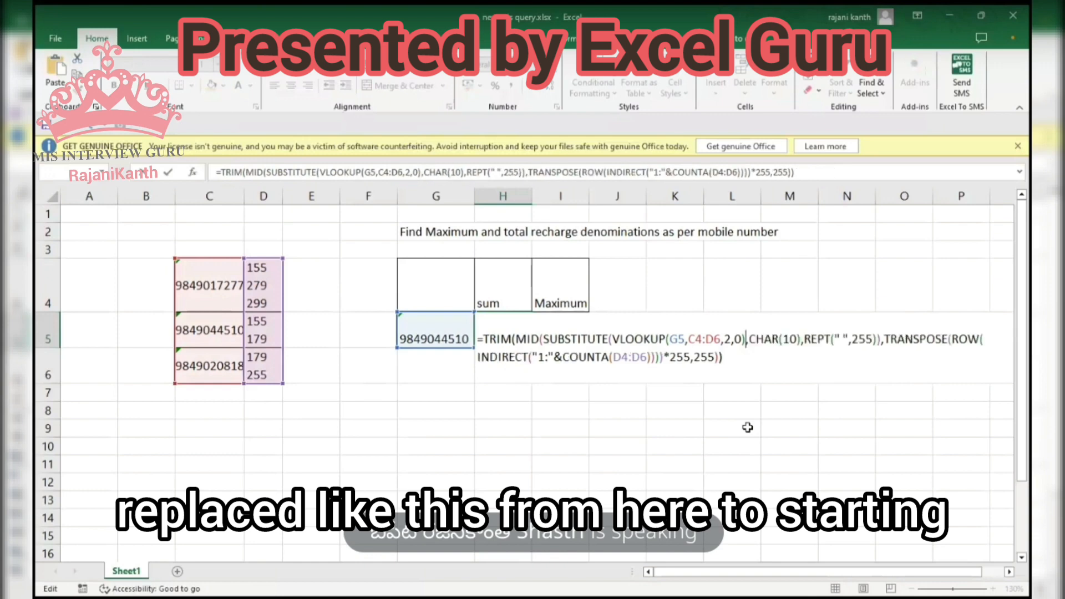
left_click(611, 338)
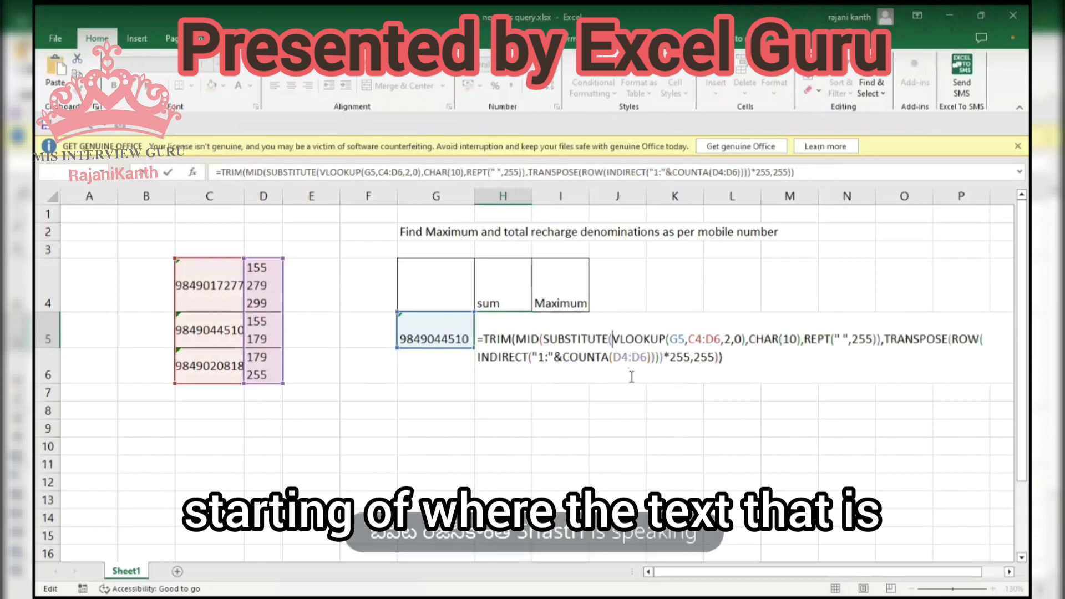
type("char")
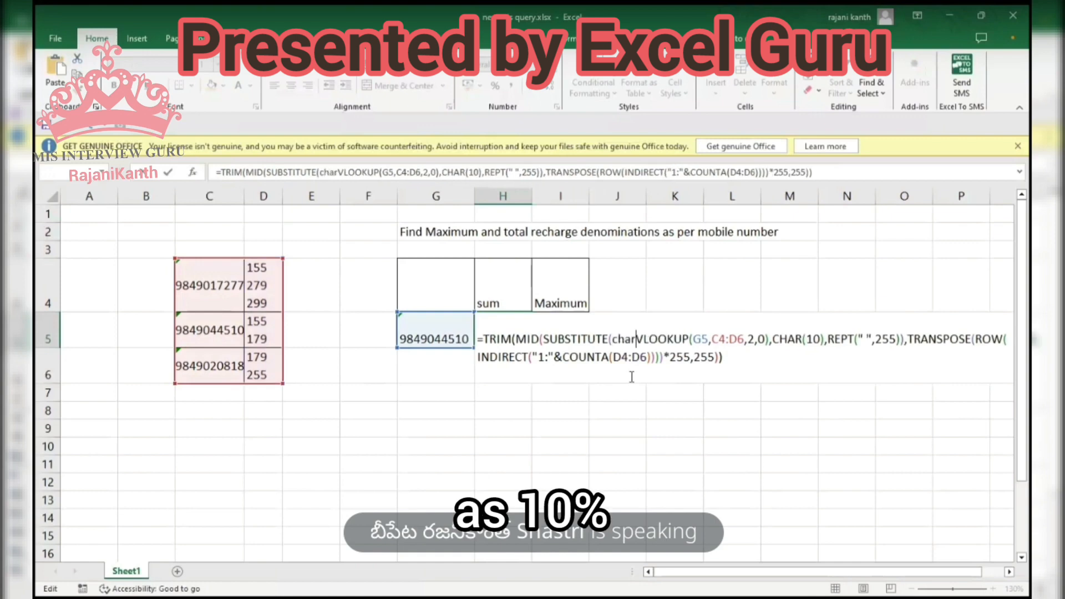
type("(10")
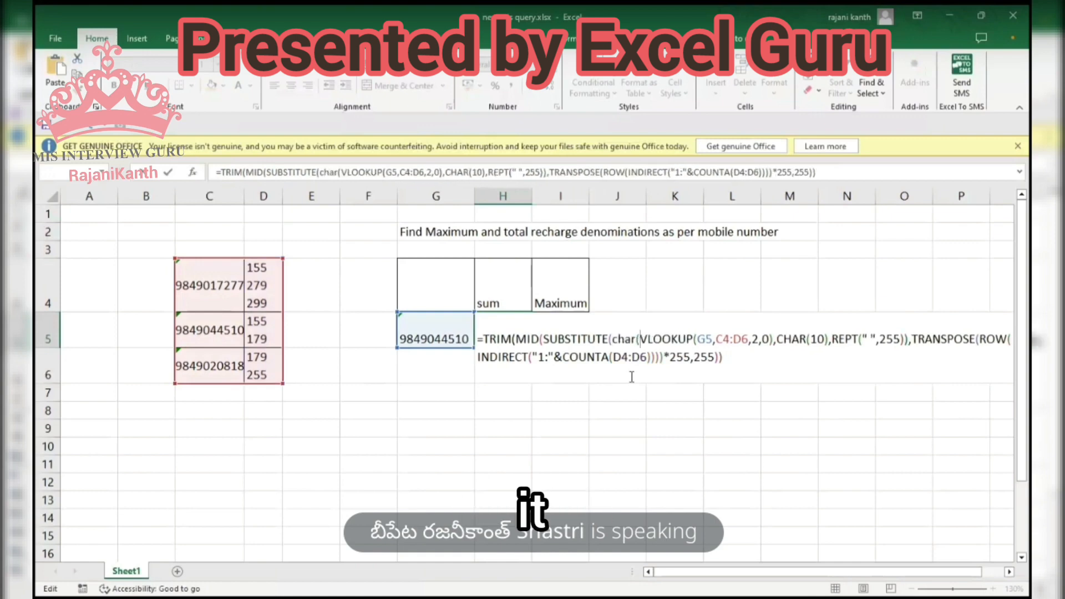
type(")&")
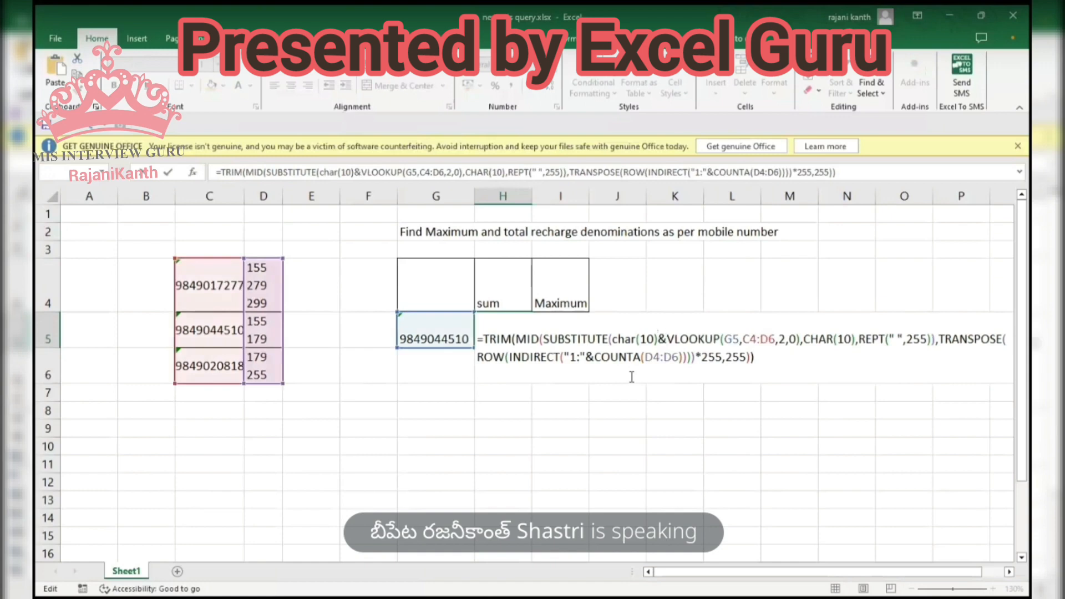
Preview the evaluated H5 array, restore the formula, and commit it as an array formula
key("F9")
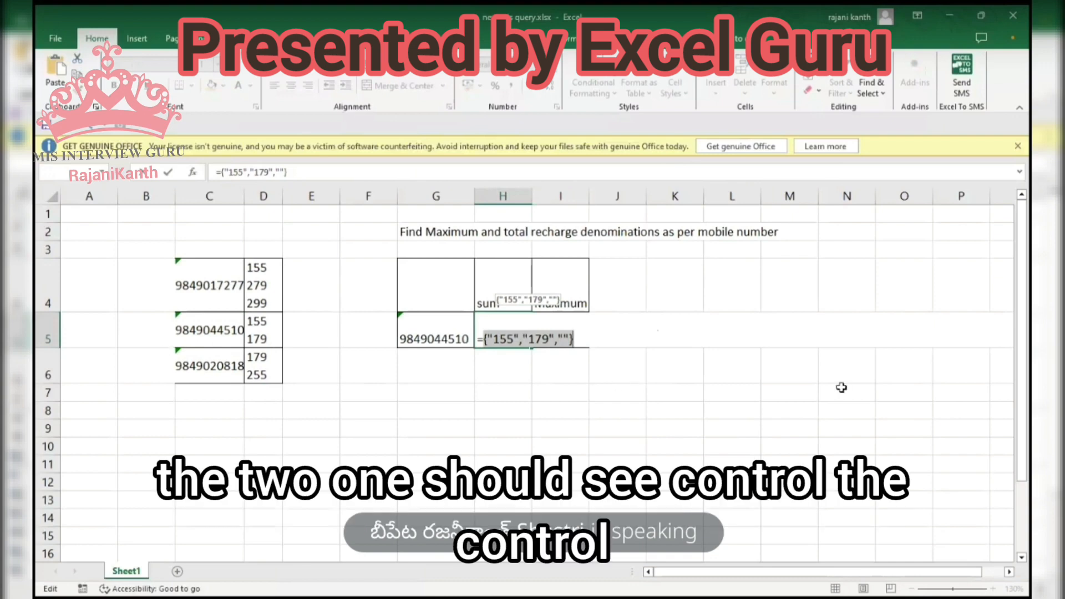
key("ctrl+z")
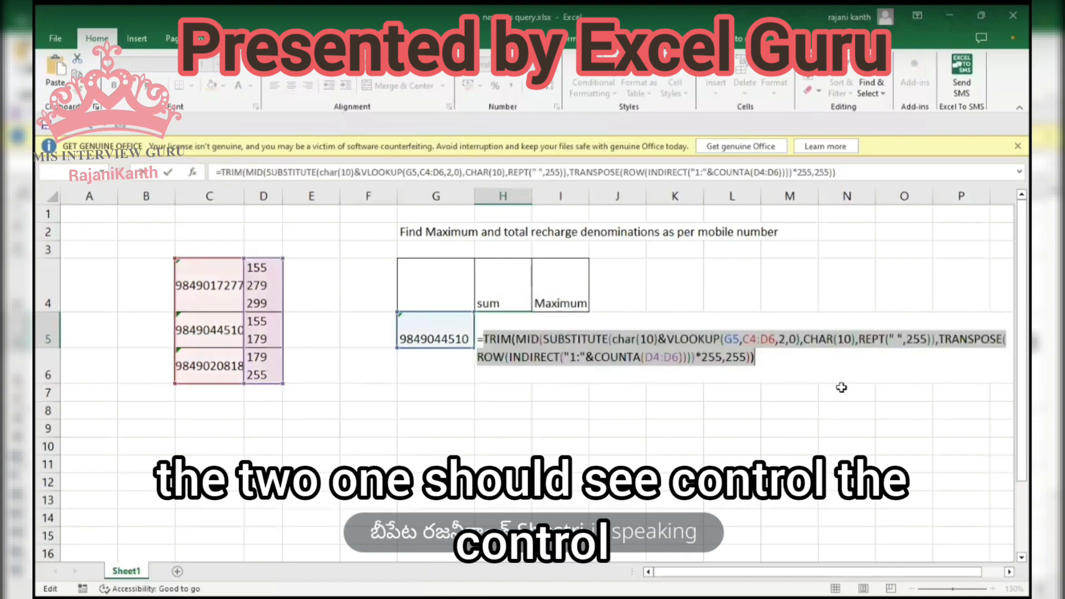
key("ctrl+shift+Return")
Choose the first mobile number, the one with three recharge amounts, in the G5 drop-down list
key("Left")
key("alt+Down")
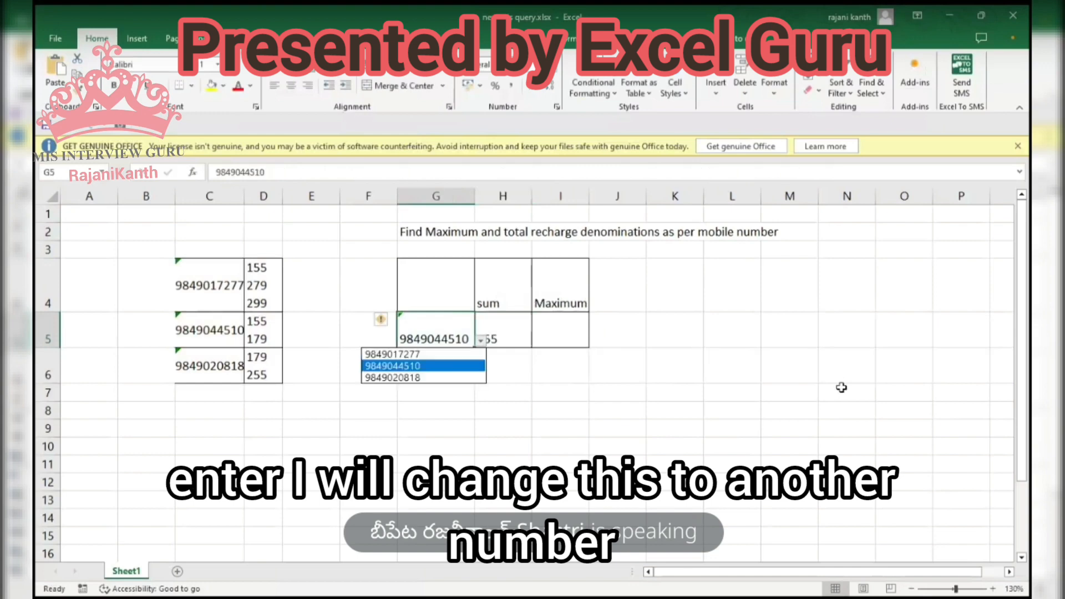
key("Up")
key("Return")
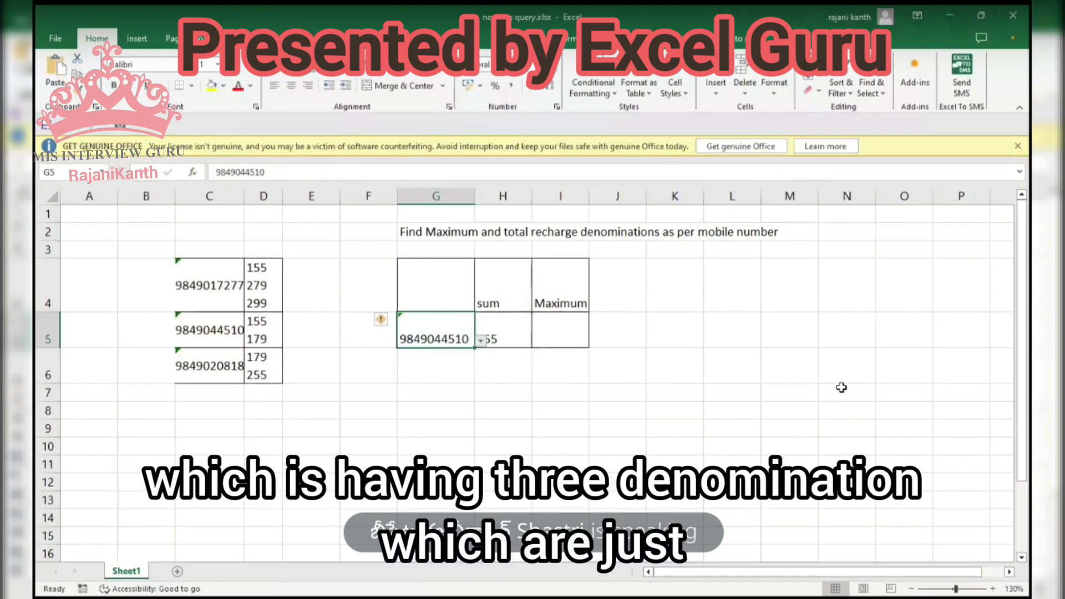
Preview the evaluated array of the H5 formula for the chosen mobile number, and restore the formula
key("Right")
key("F2")
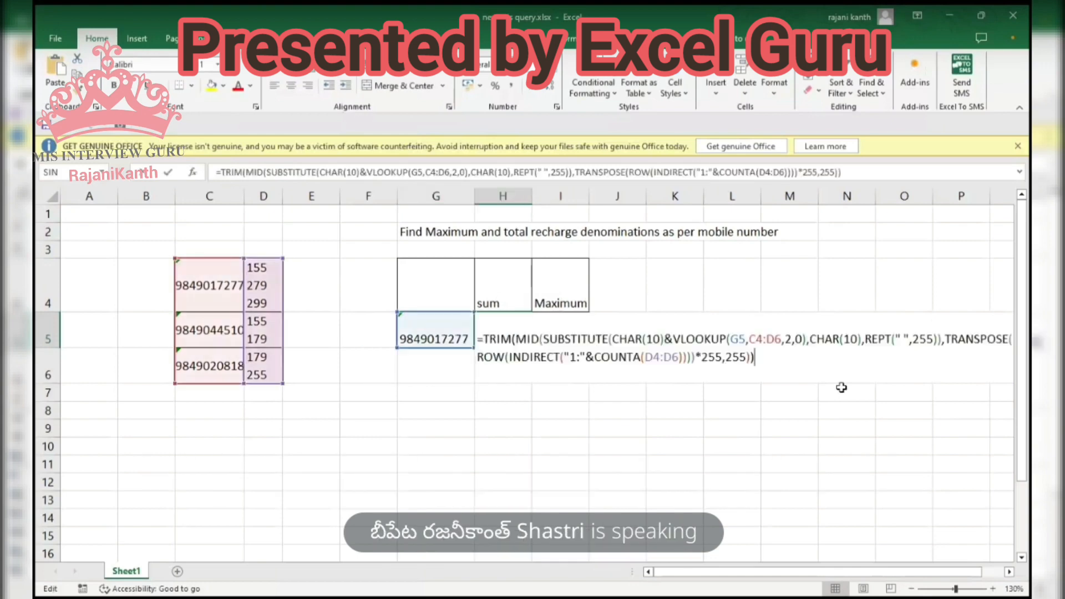
key("F9")
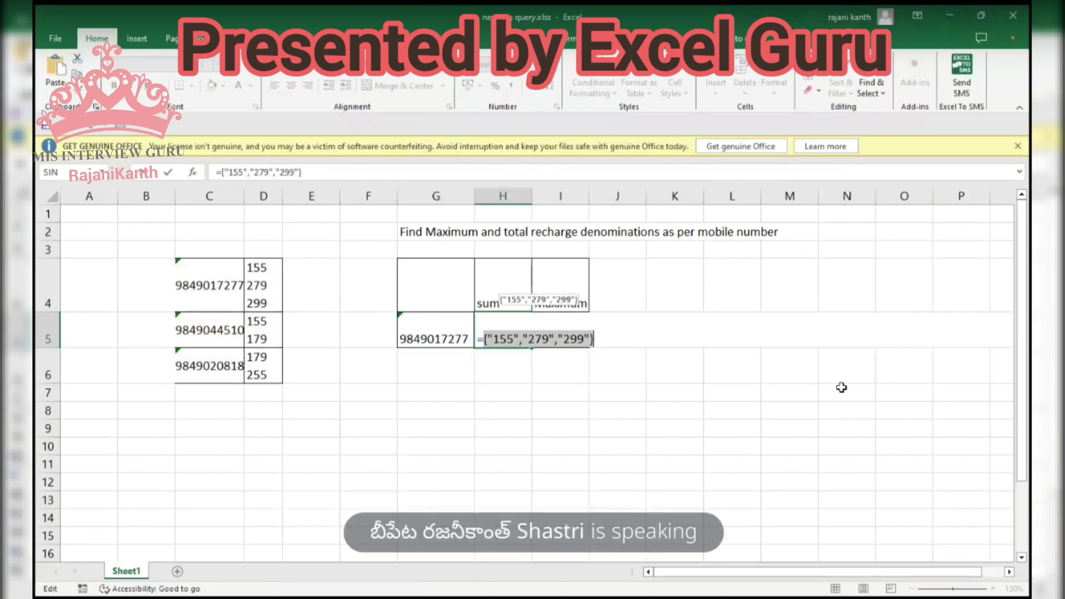
key("ctrl+z")
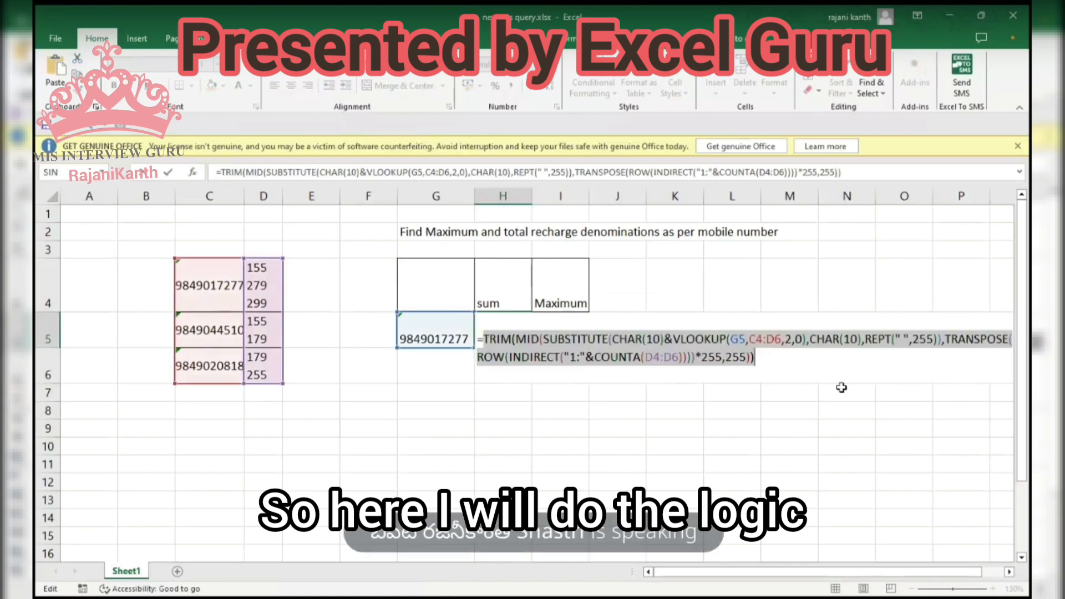
Enclose the whole TRIM expression in H5 in IFERROR, with an empty string "" as the fallback
left_click(484, 337)
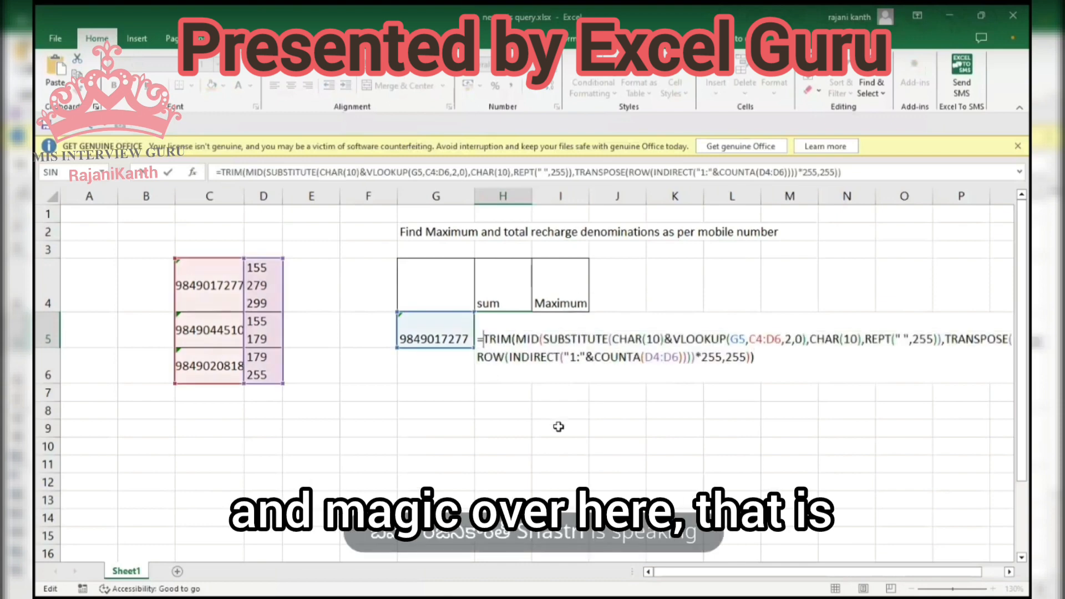
type("in")
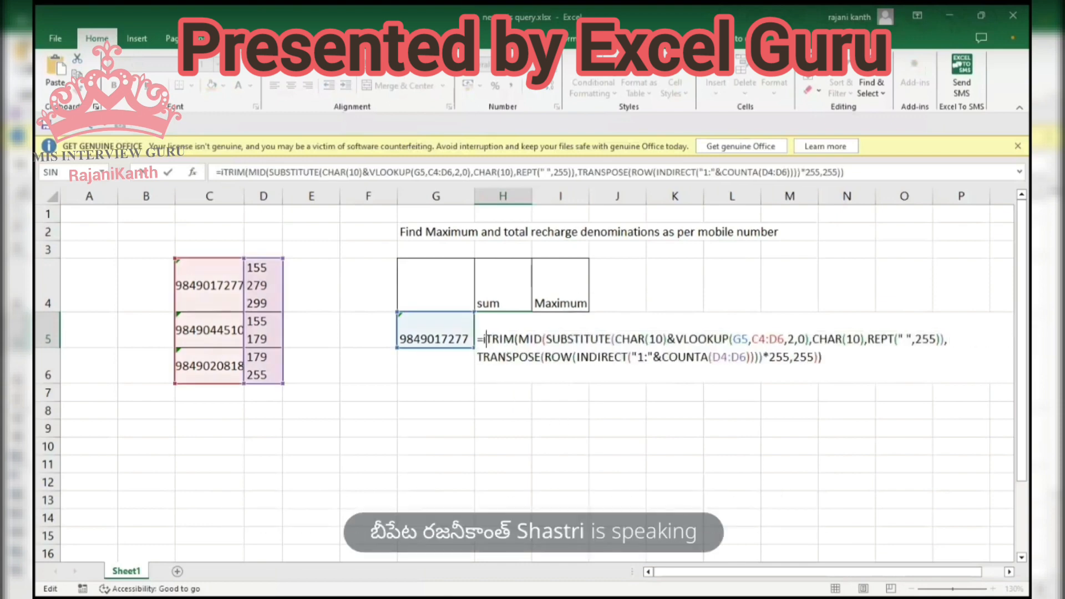
key("BackSpace")
key("BackSpace")
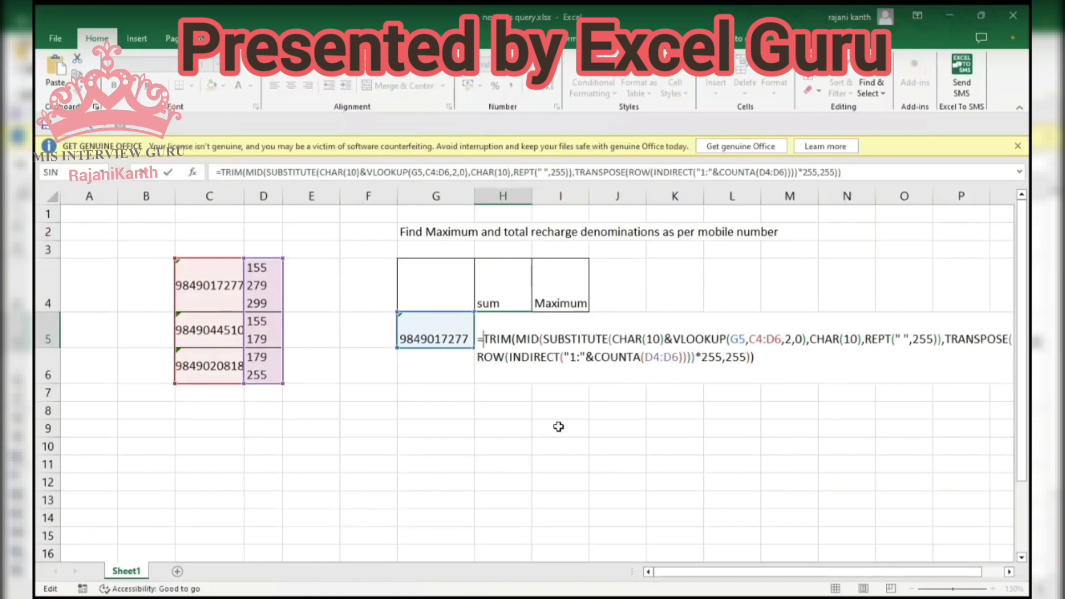
type("IFERROR(")
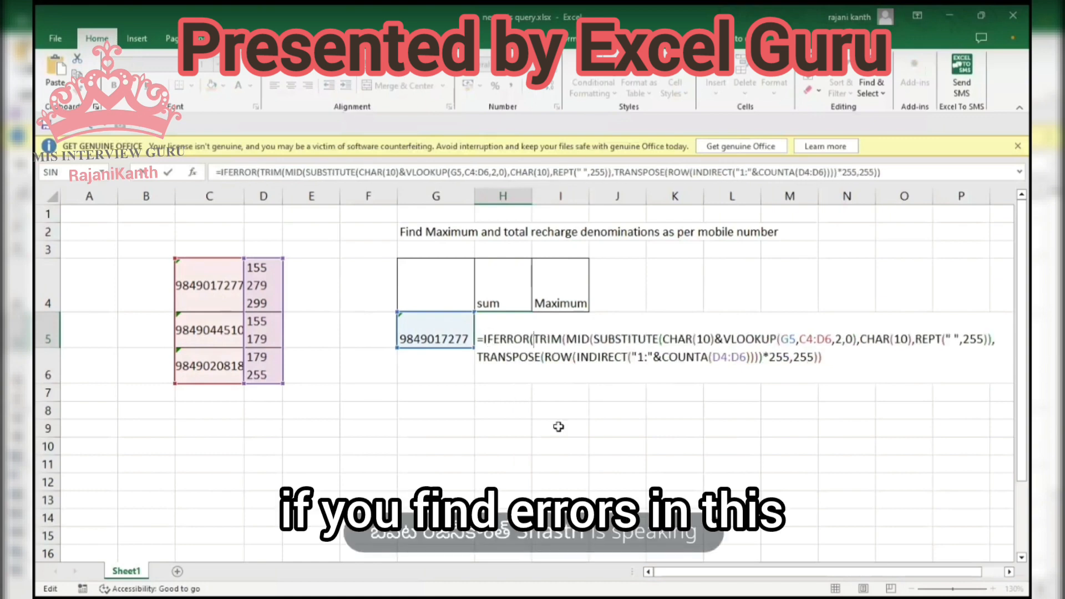
left_click(850, 358)
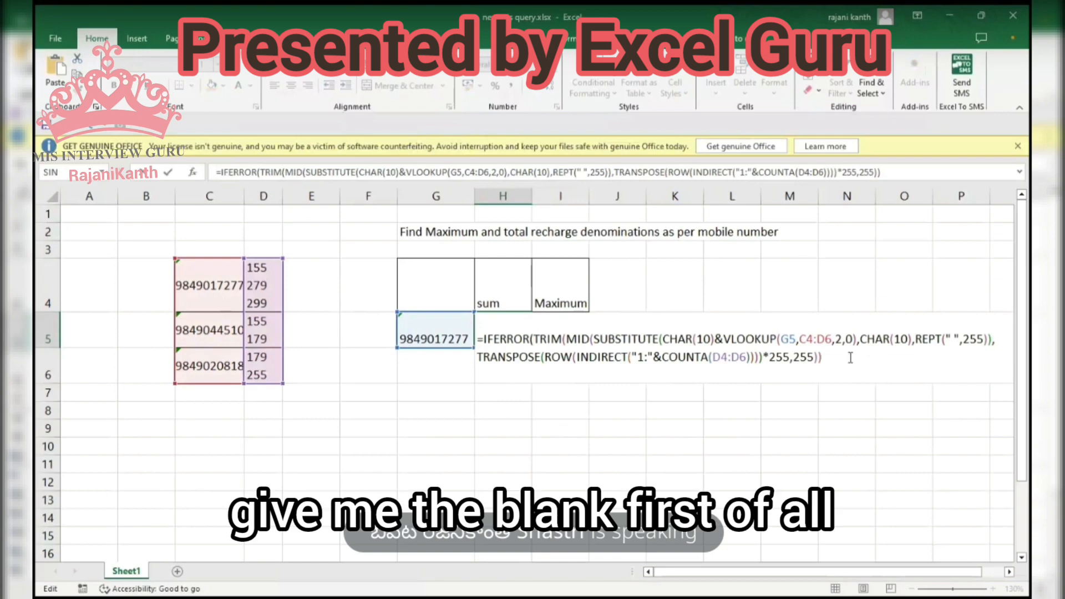
type(",\"\")")
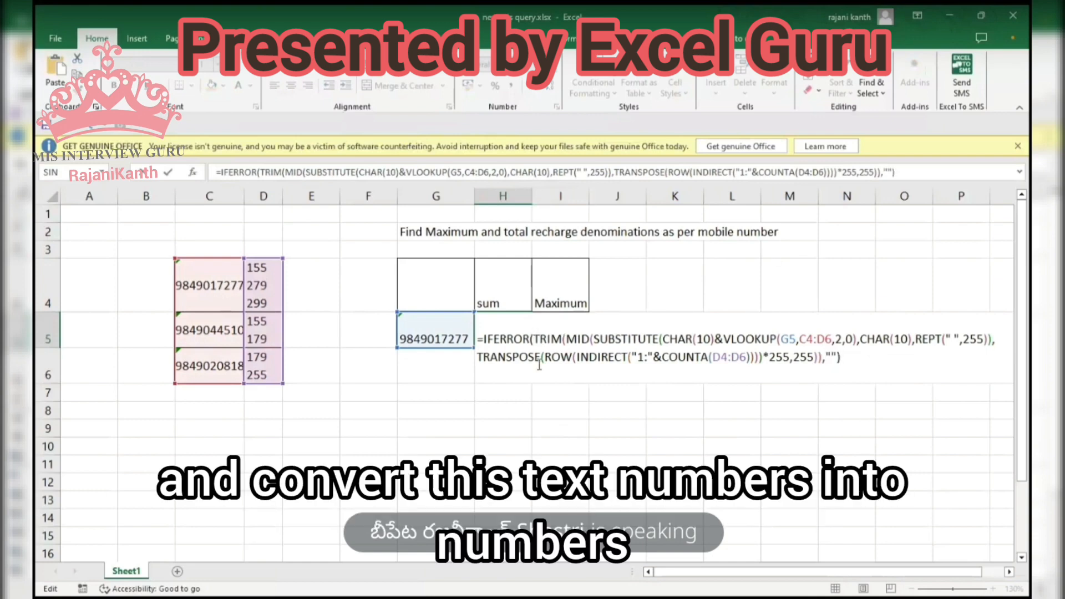
Insert -- before TRIM in the H5 formula to convert text to numbers, and preview the evaluated array before restoring the formula
left_click(537, 339)
type("--")
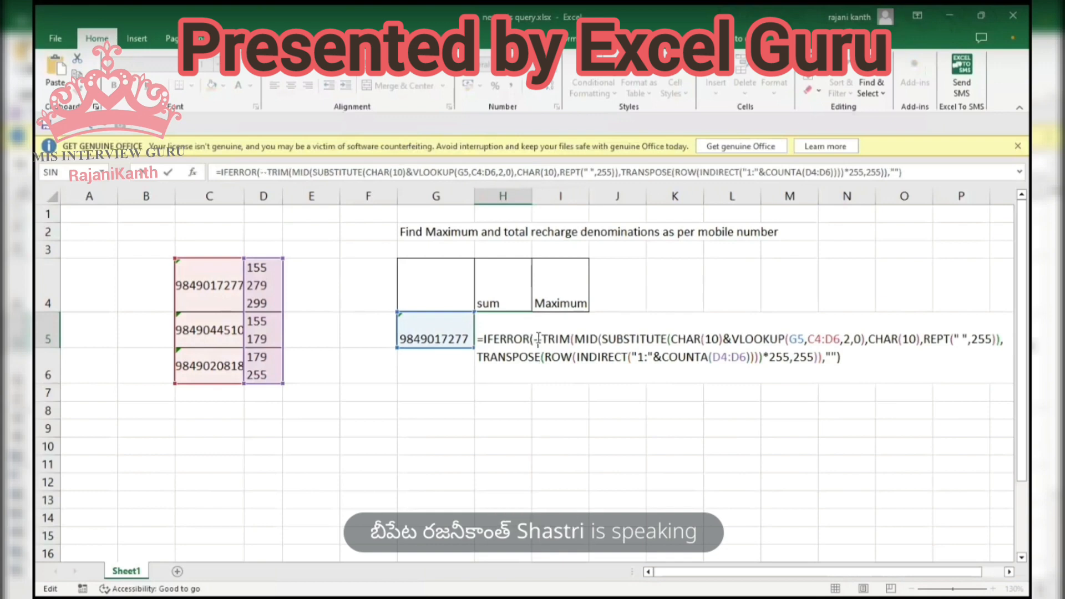
left_click_drag(533, 339, 822, 358)
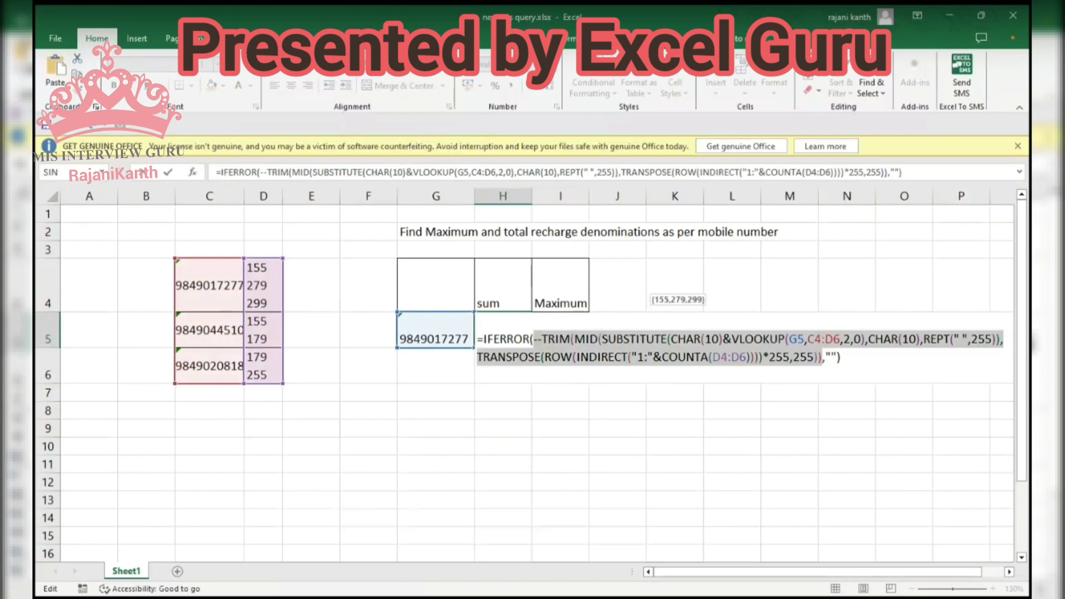
key("F9")
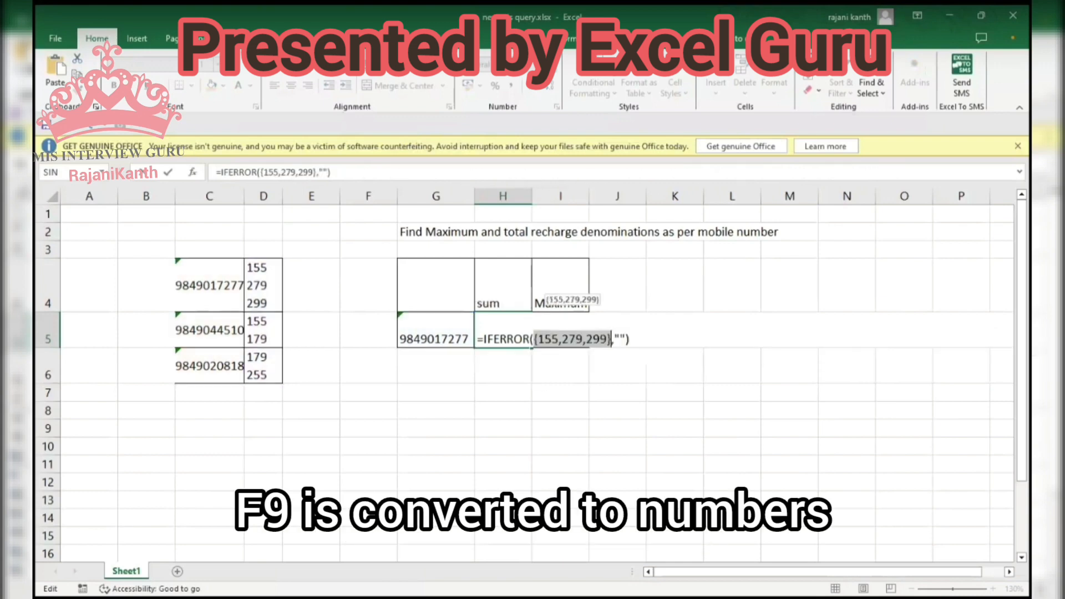
key("ctrl+z")
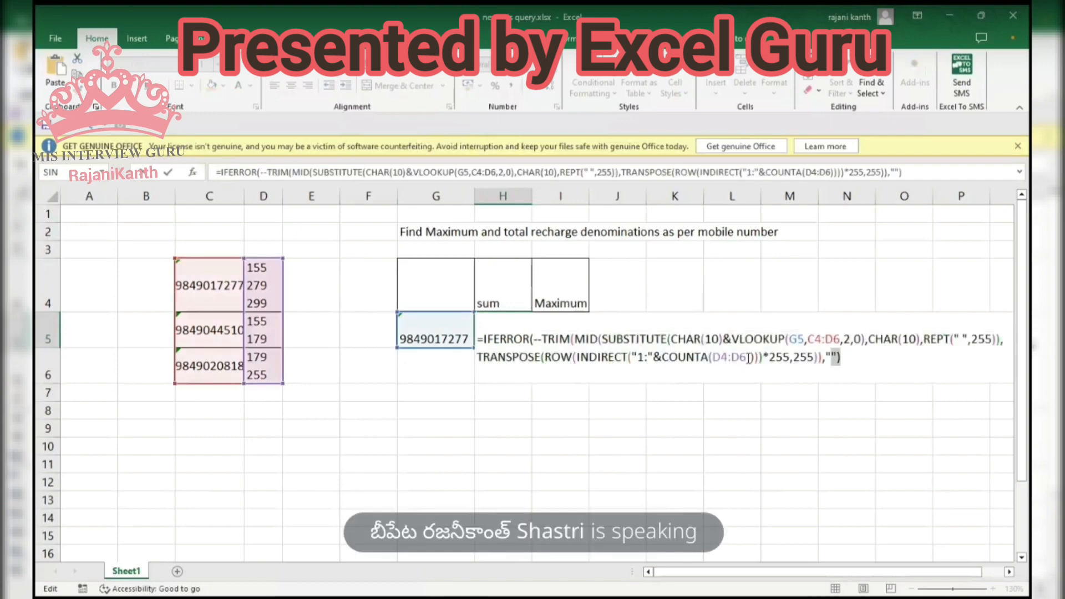
left_click_drag(748, 357, 335, 316)
key("F9")
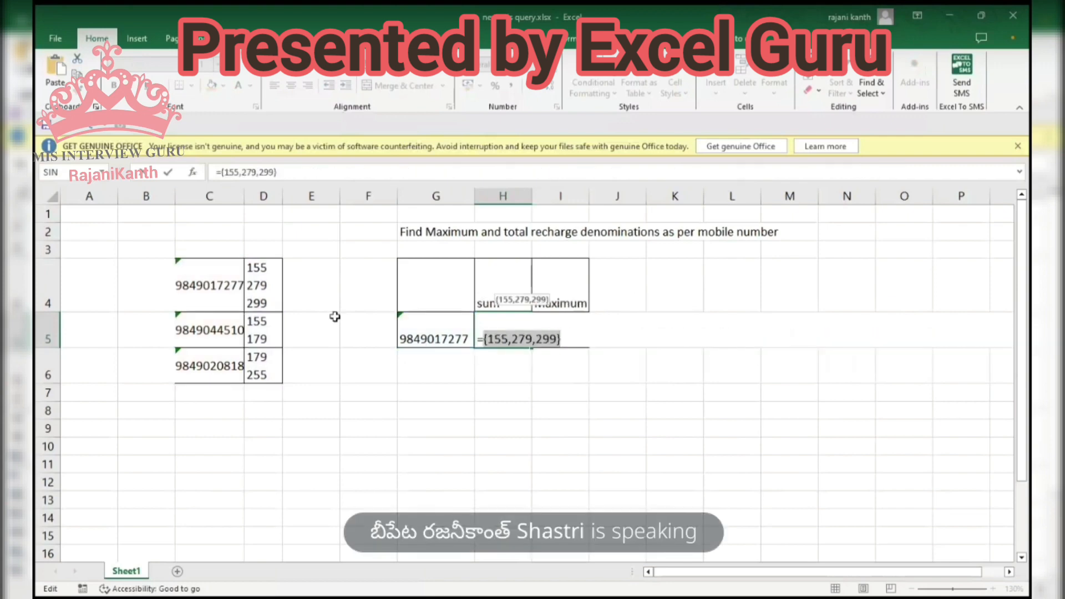
key("ctrl+z")
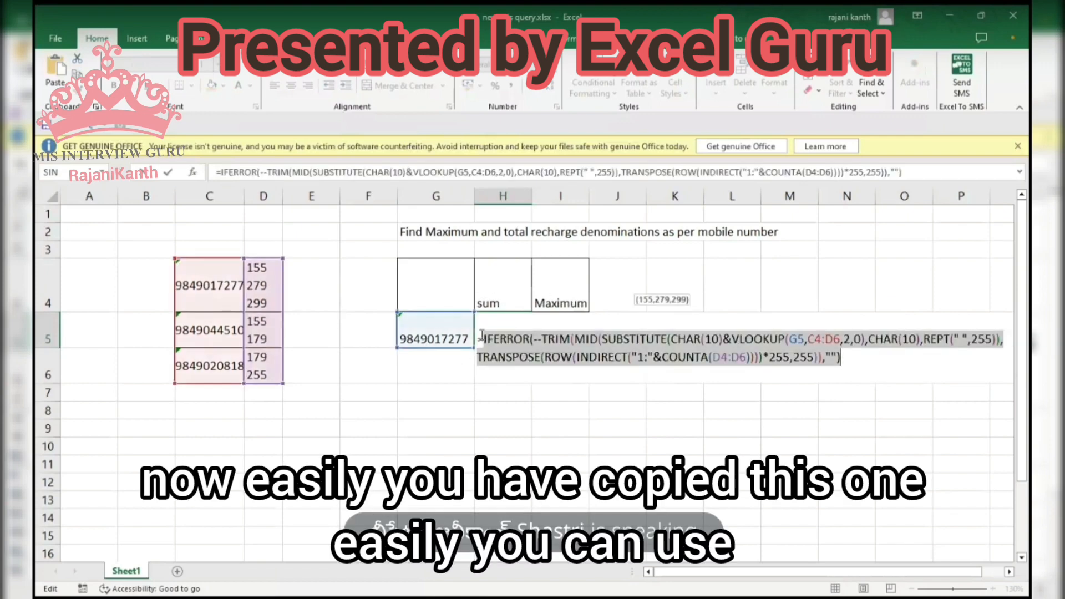
Enclose the IFERROR expression in H5 in SUM and commit it as an array formula
left_click(482, 337)
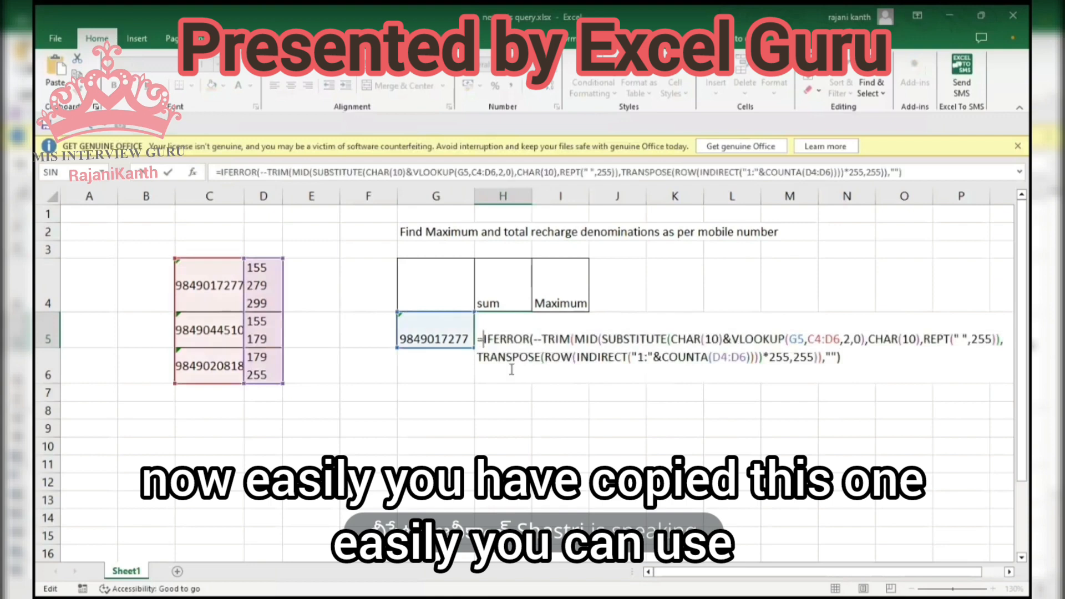
type("sum")
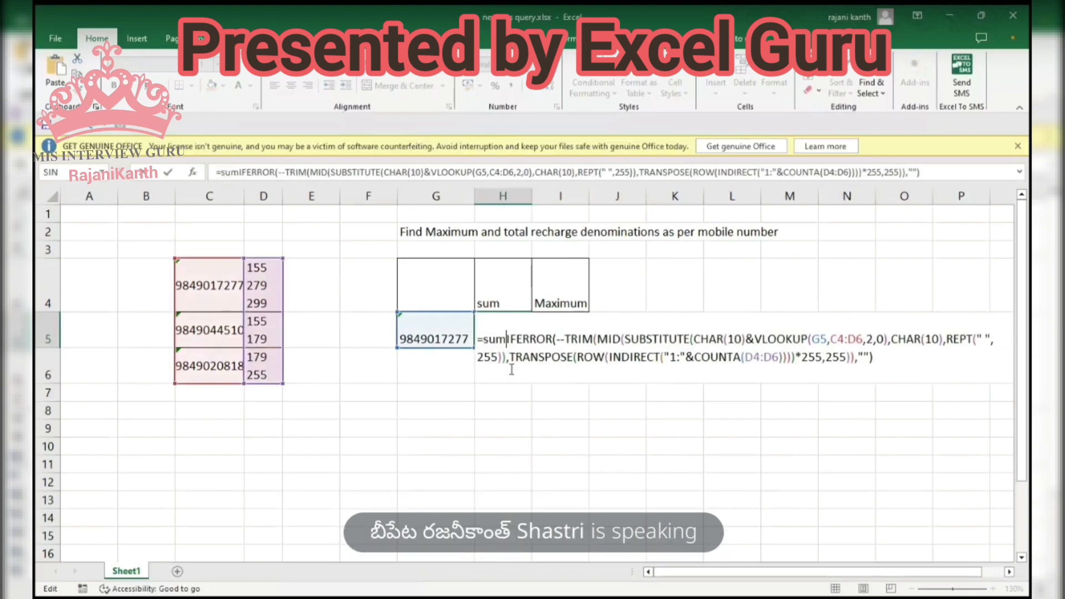
type("pr")
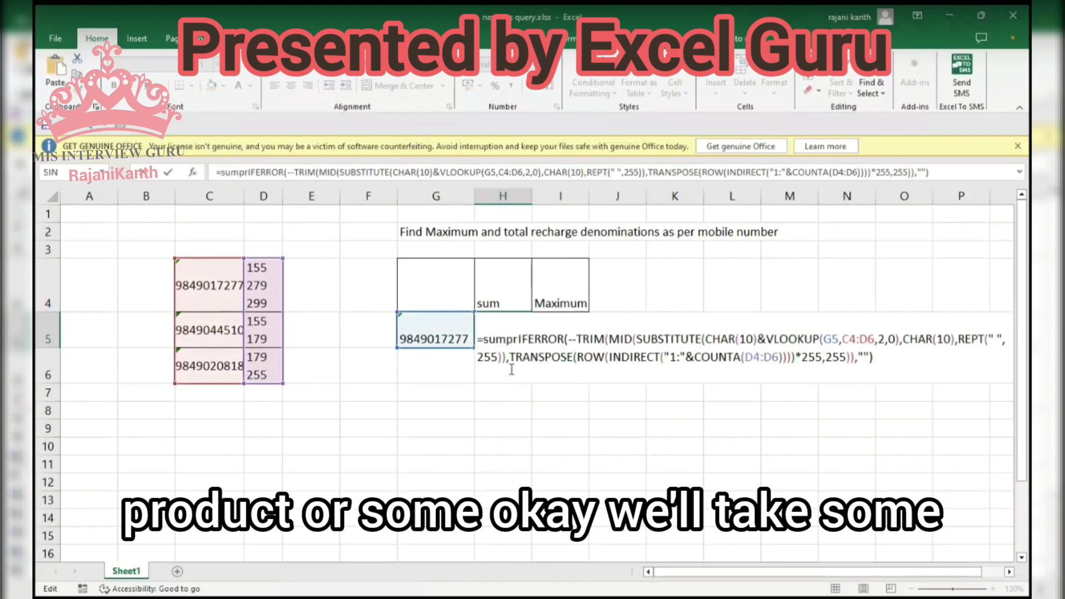
key("BackSpace")
key("BackSpace")
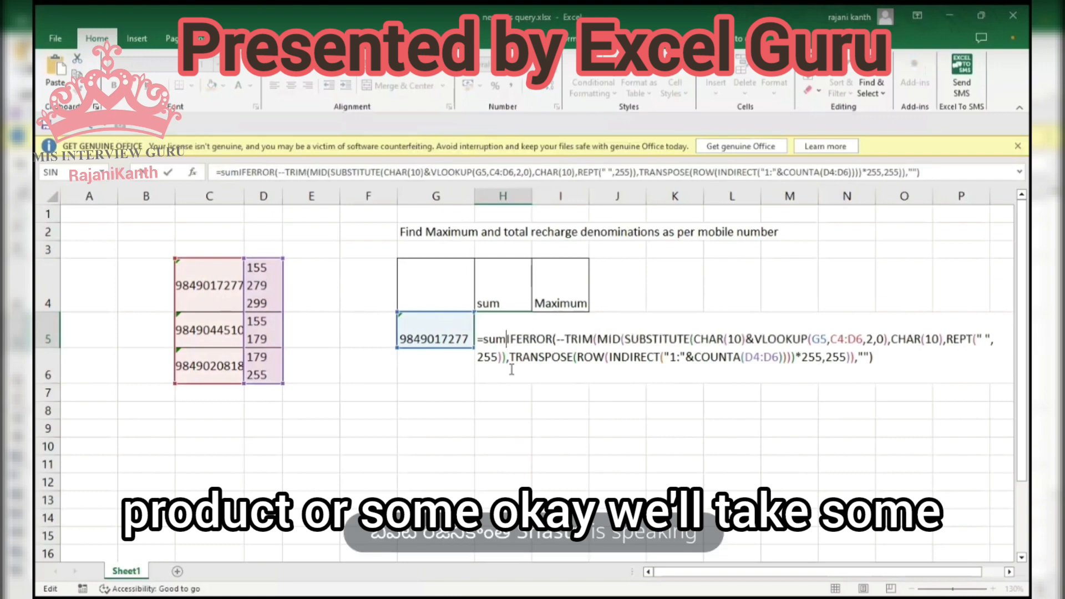
key("Tab")
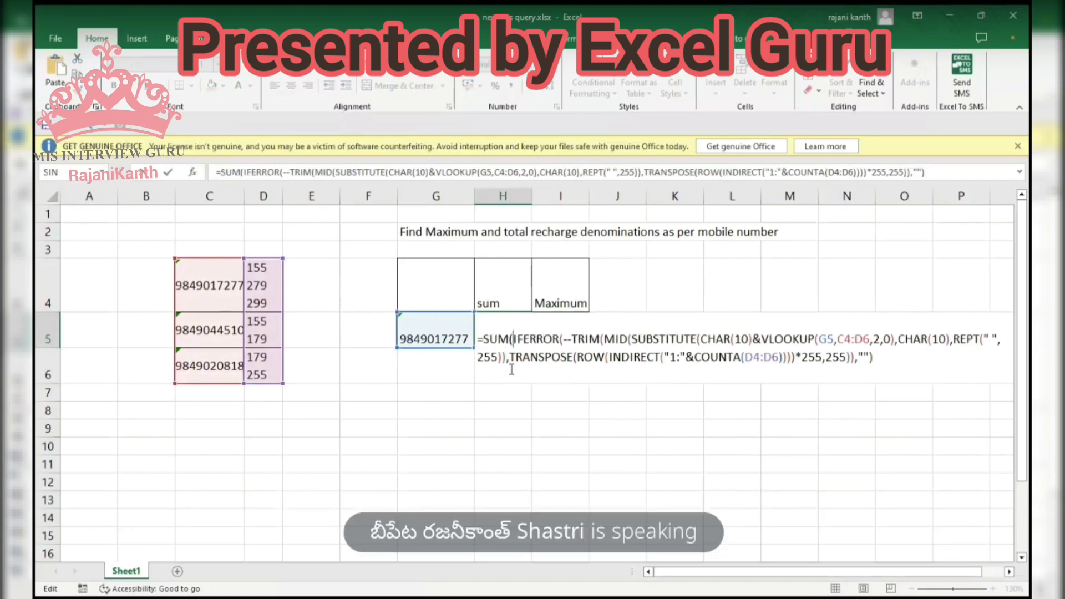
left_click(887, 355)
type(")")
key("ctrl+shift+Return")
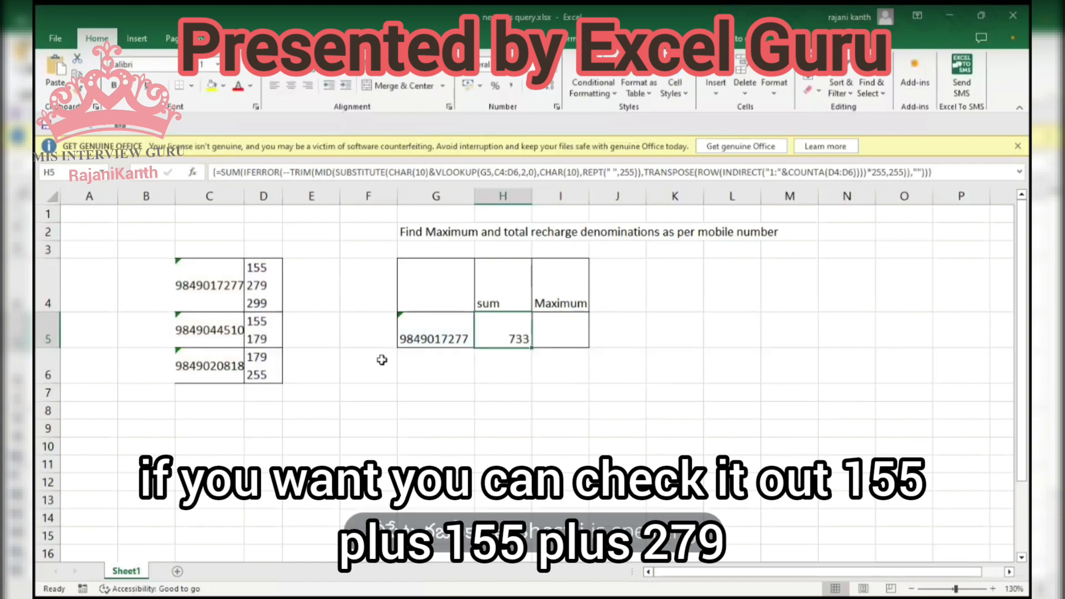
Enter the check formula =155+279+299 in cell D8 to verify the sum
left_click(261, 406)
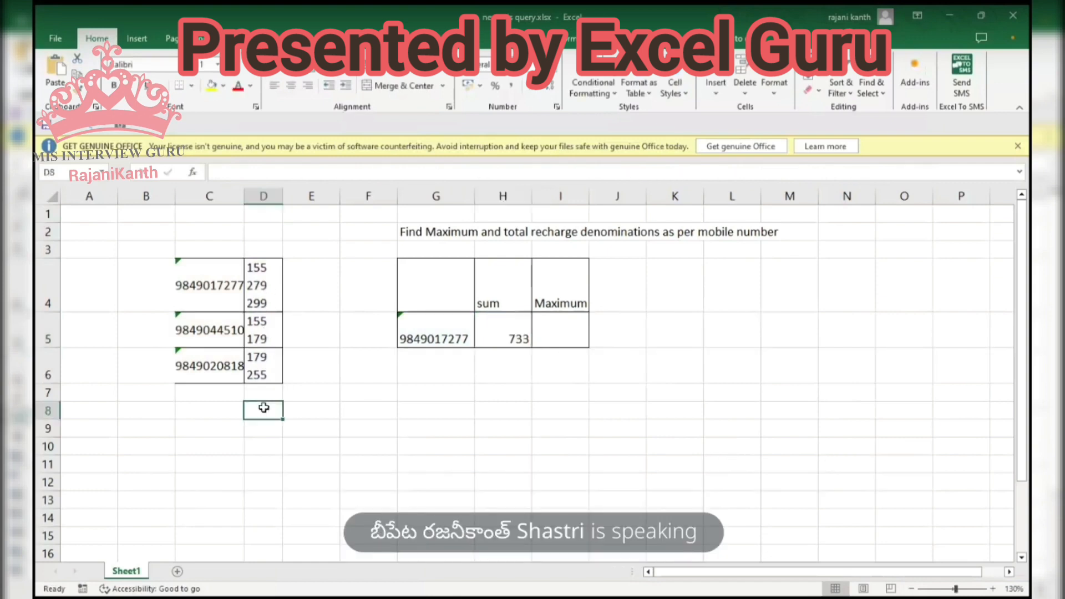
type("155+")
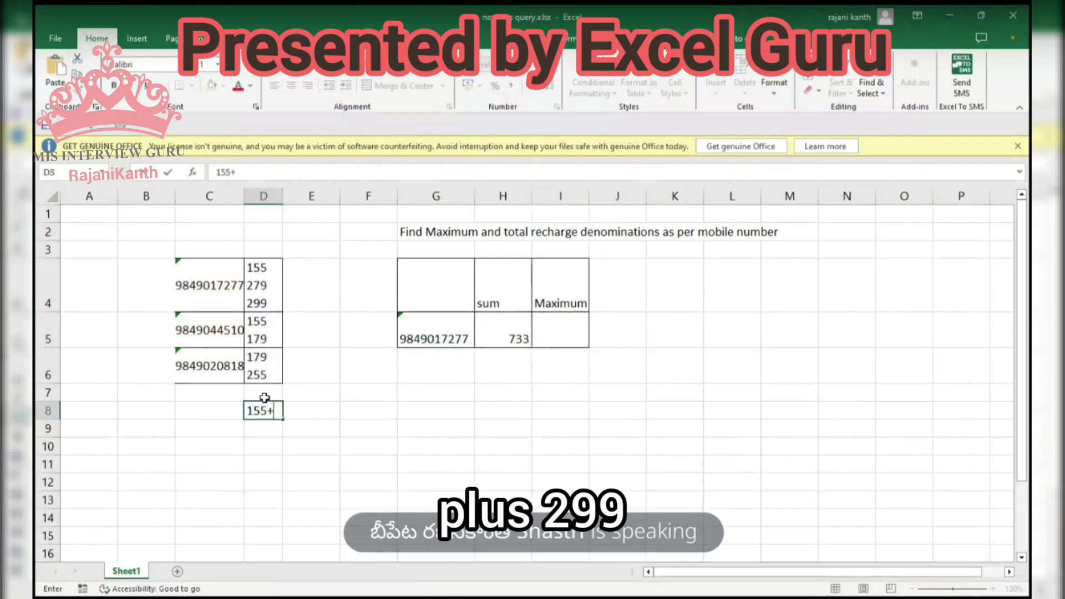
key("Escape")
type("=")
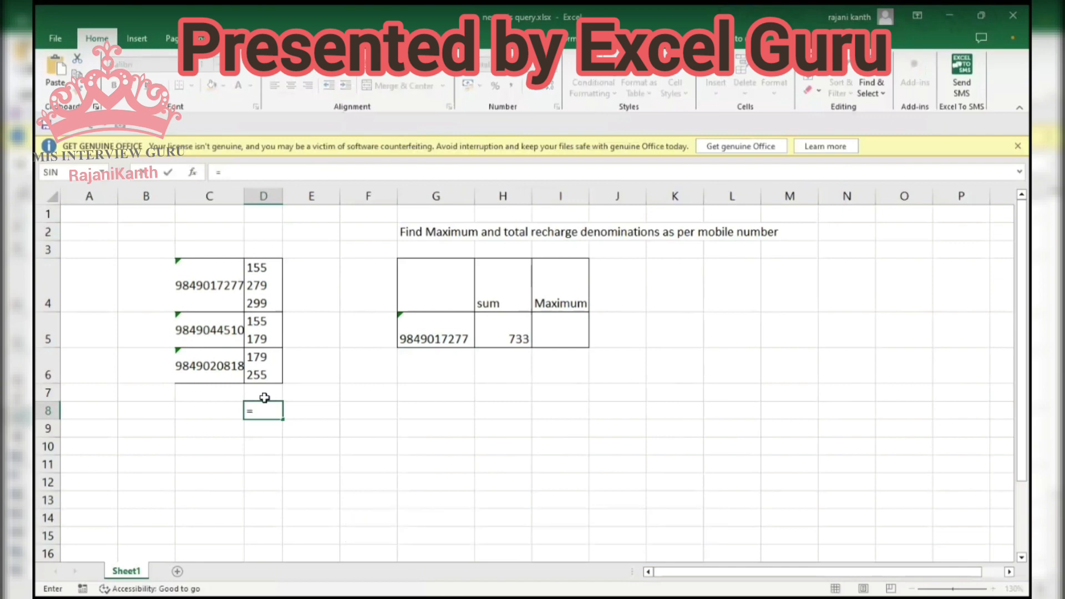
type("155+2")
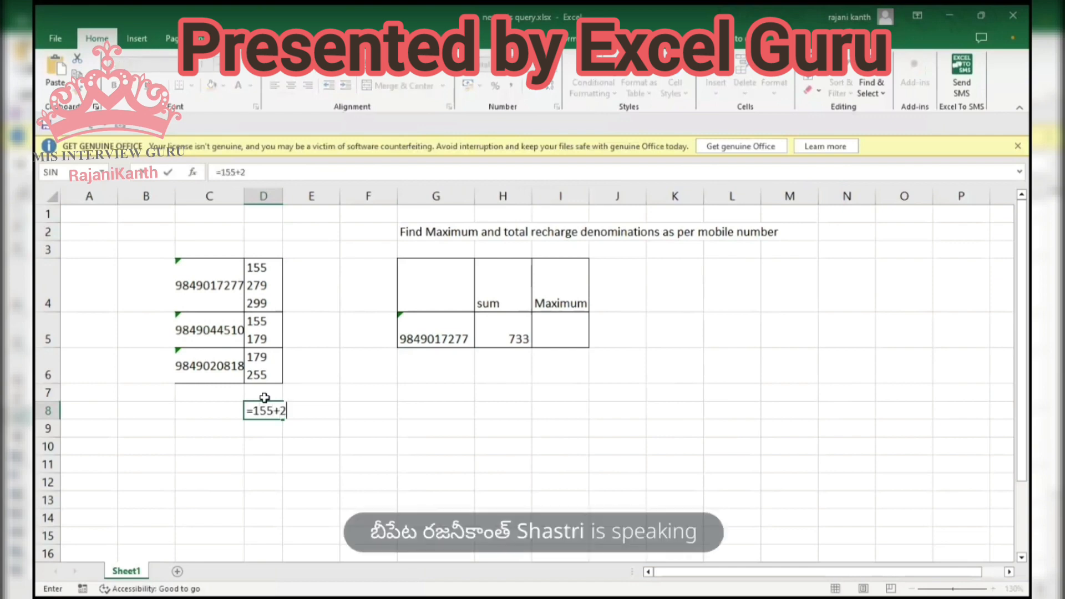
type("79+299")
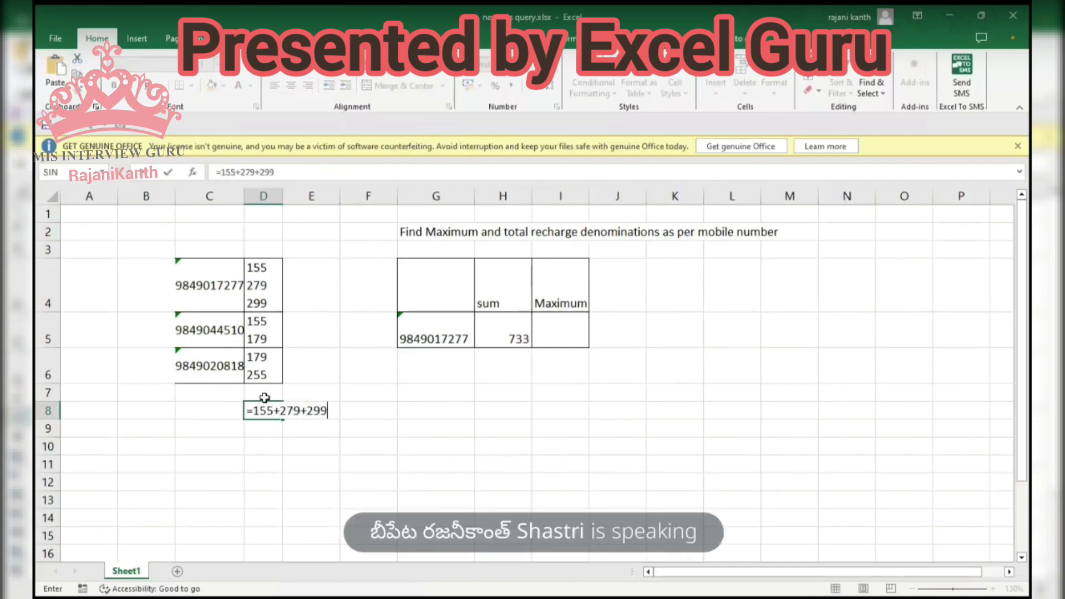
key("Return")
key("Up")
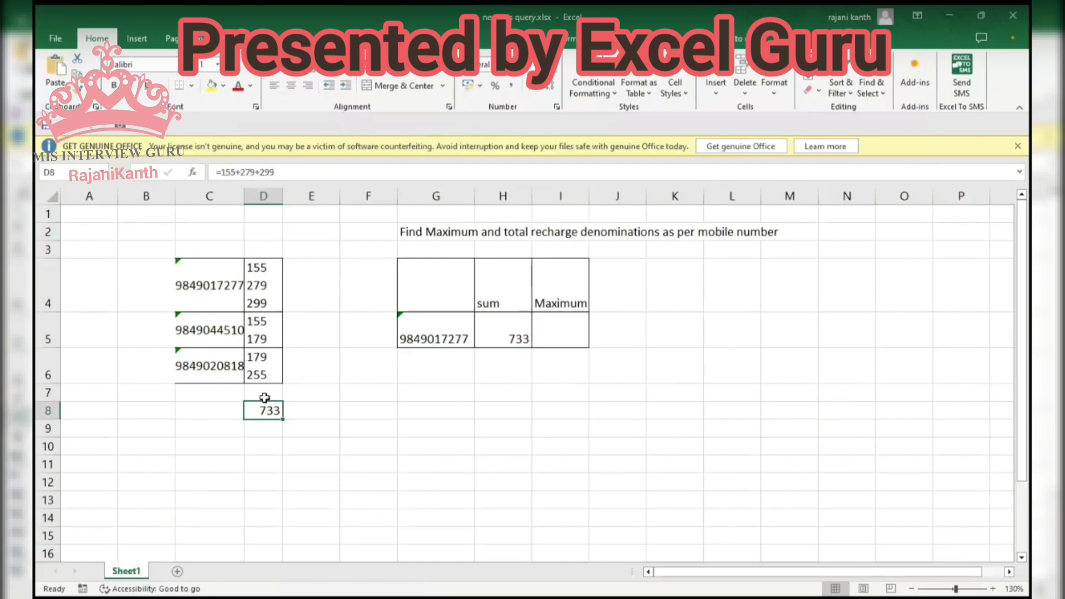
Choose the second mobile number, the one with recharge amounts 155 and 179, in the G5 drop-down list
left_click(443, 330)
left_click(481, 340)
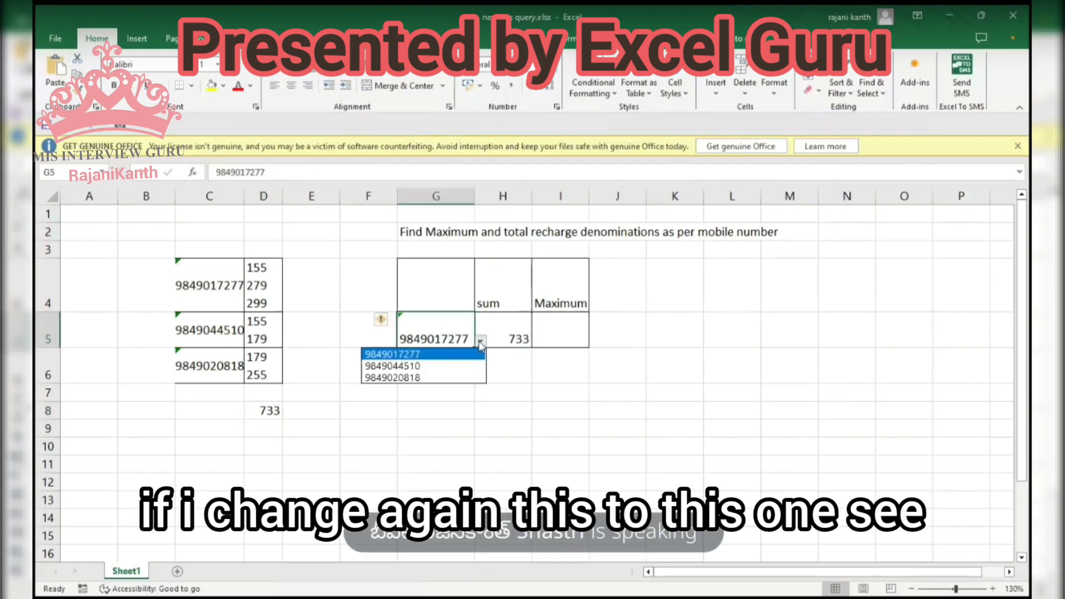
left_click(436, 368)
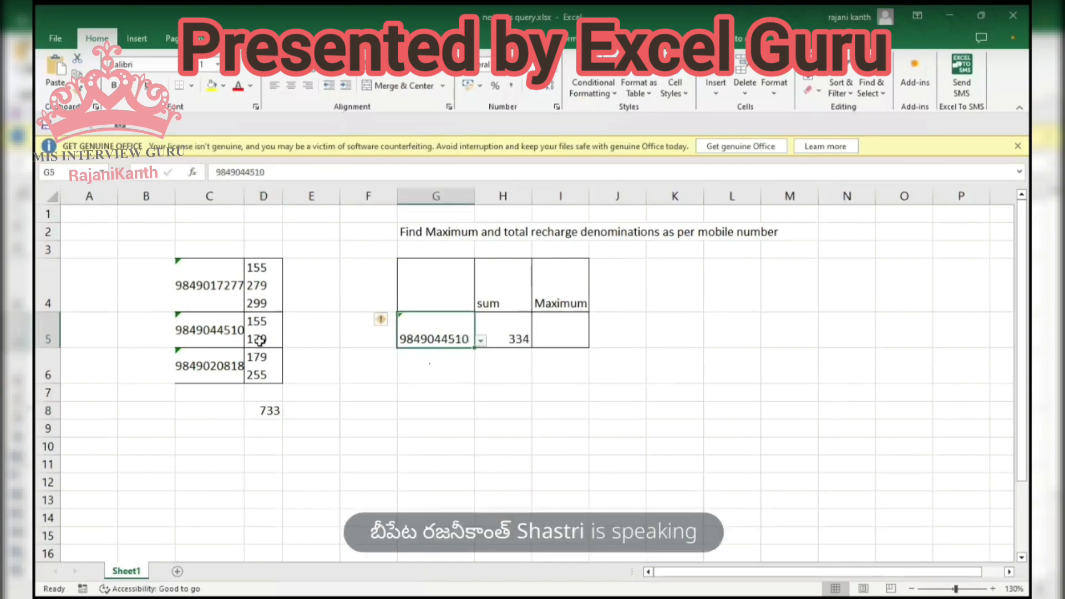
Put the IFERROR expression from H5 into I5, enclose it as =MAX(...), and commit it as an array formula
left_click(560, 331)
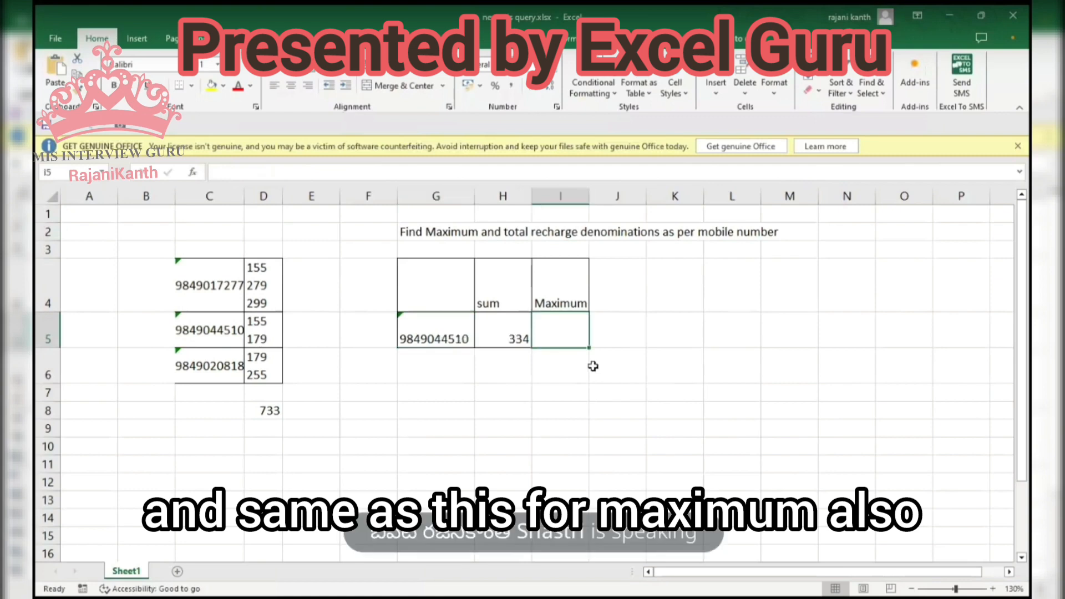
key("F2")
type("IFERROR(--TRIM(MID(SUBSTITUTE(CHAR(10)&VLOOKUP(G5,C4:D6,2,0),CHAR(10),REPT(\" \",255)),TRANSPOSE(ROW(INDIRECT(\"1:\"&COUNTA(D4:D6)))*255,255)),\"\")")
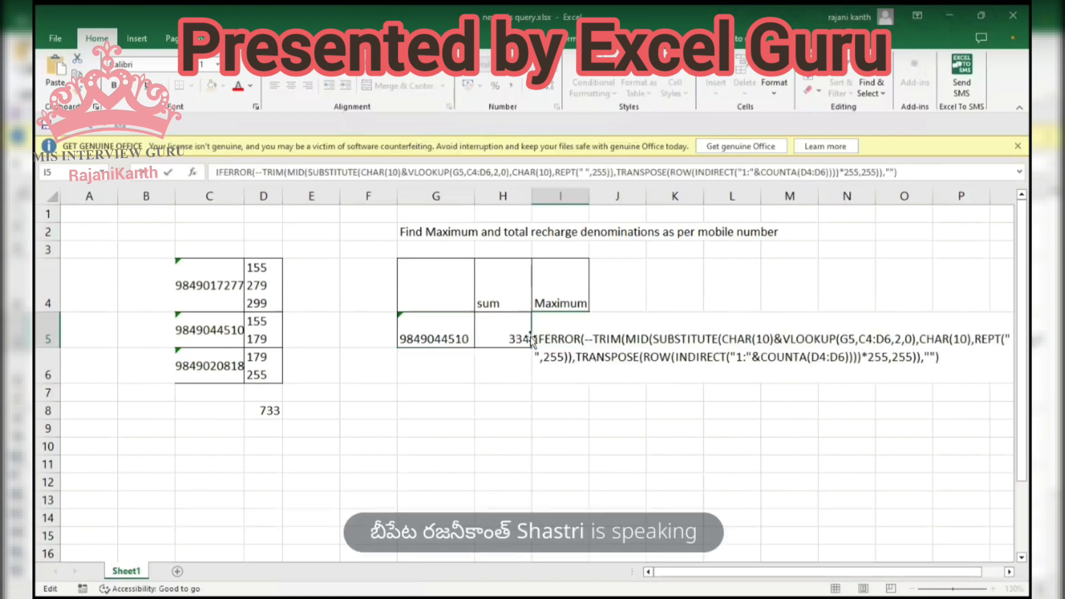
type("m")
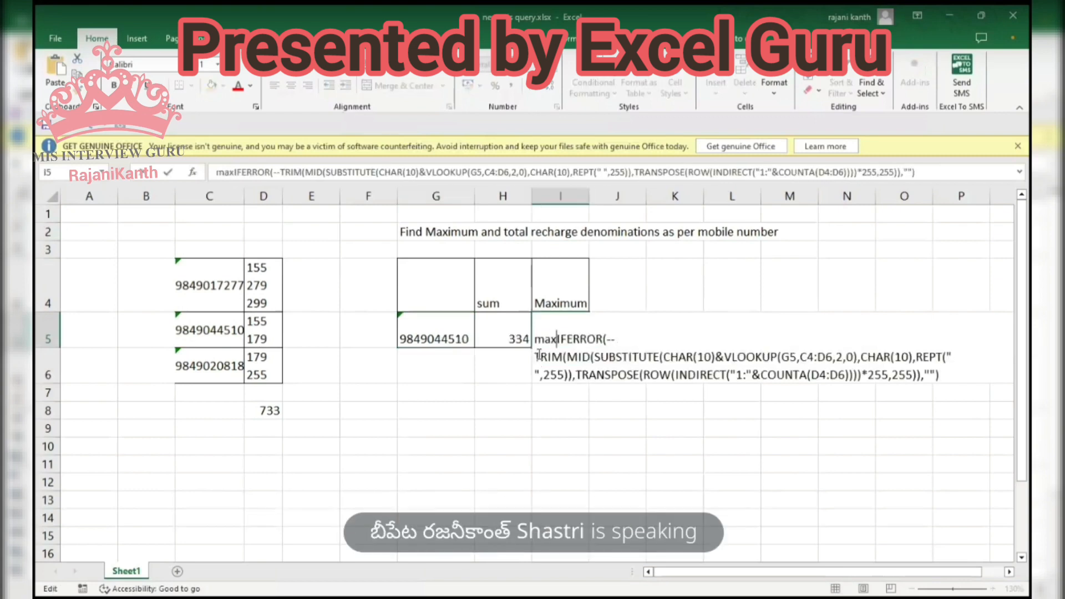
key("BackSpace")
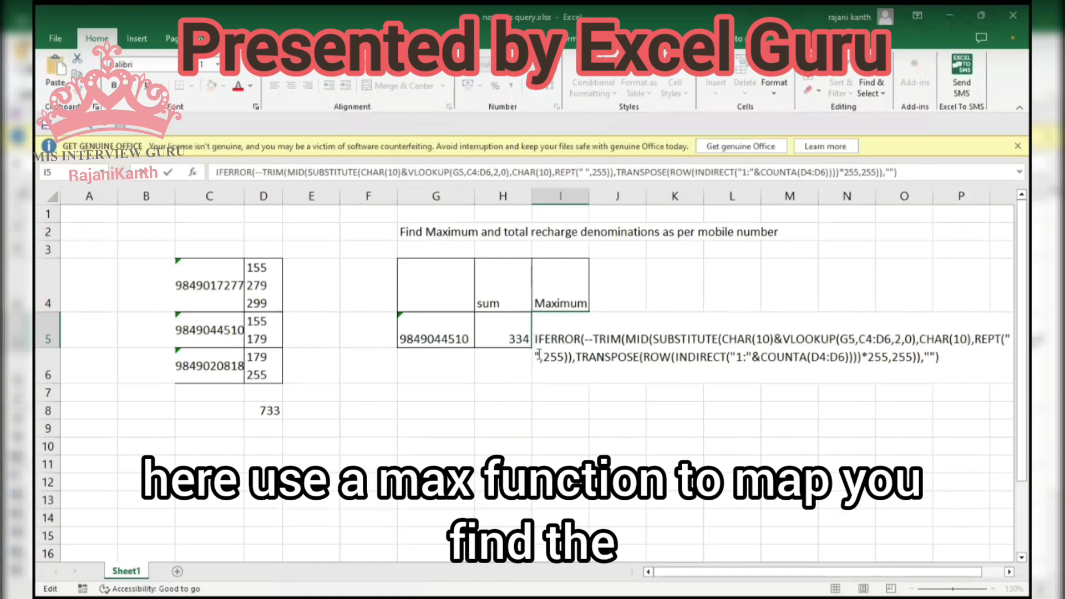
type("=max")
key("Tab")
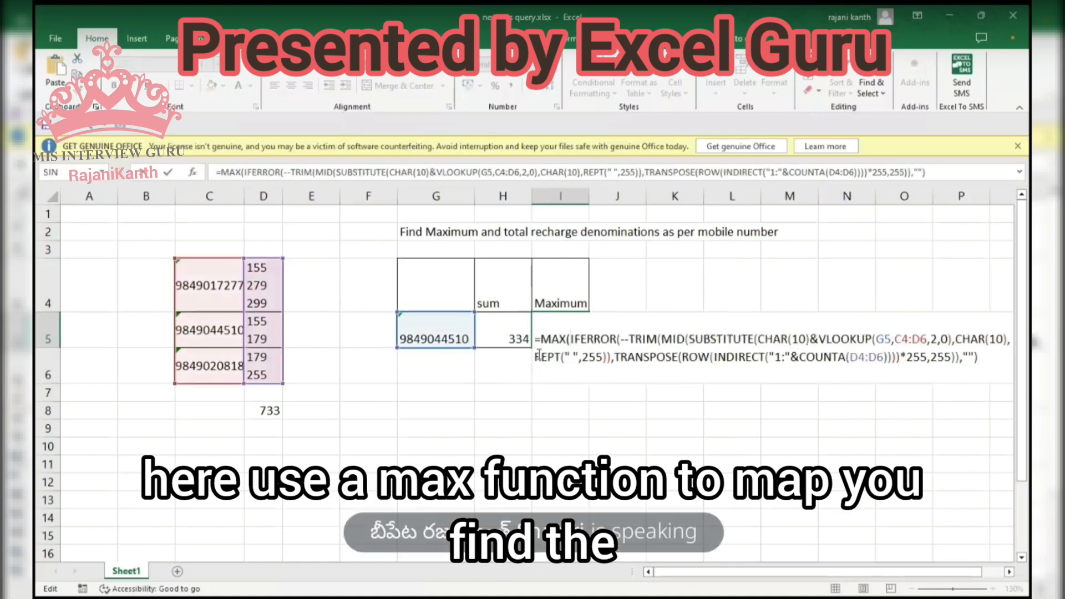
left_click(989, 357)
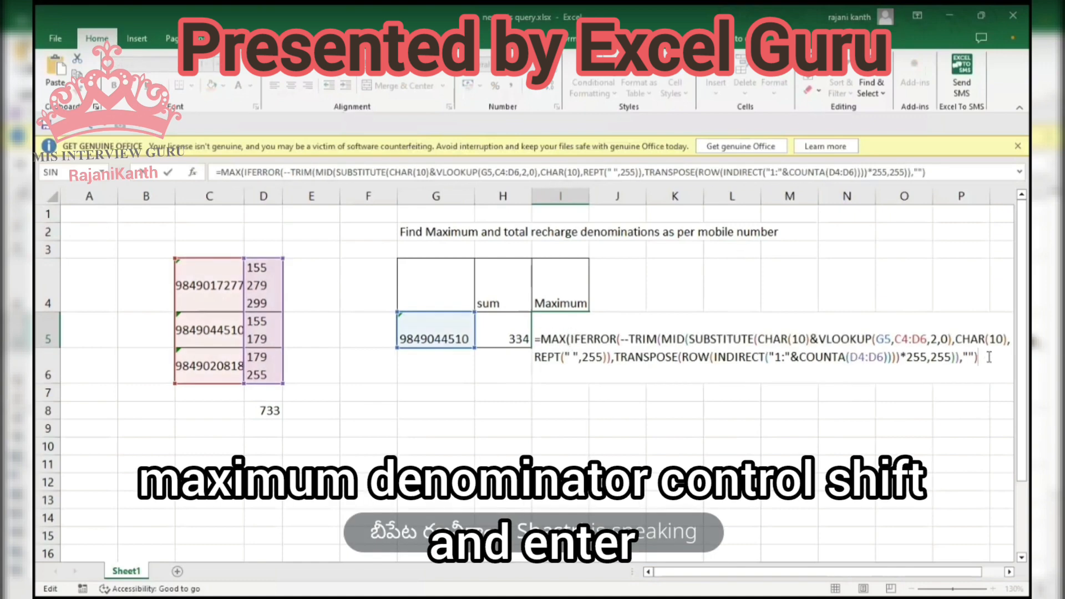
type(")")
key("ctrl+shift+Return")
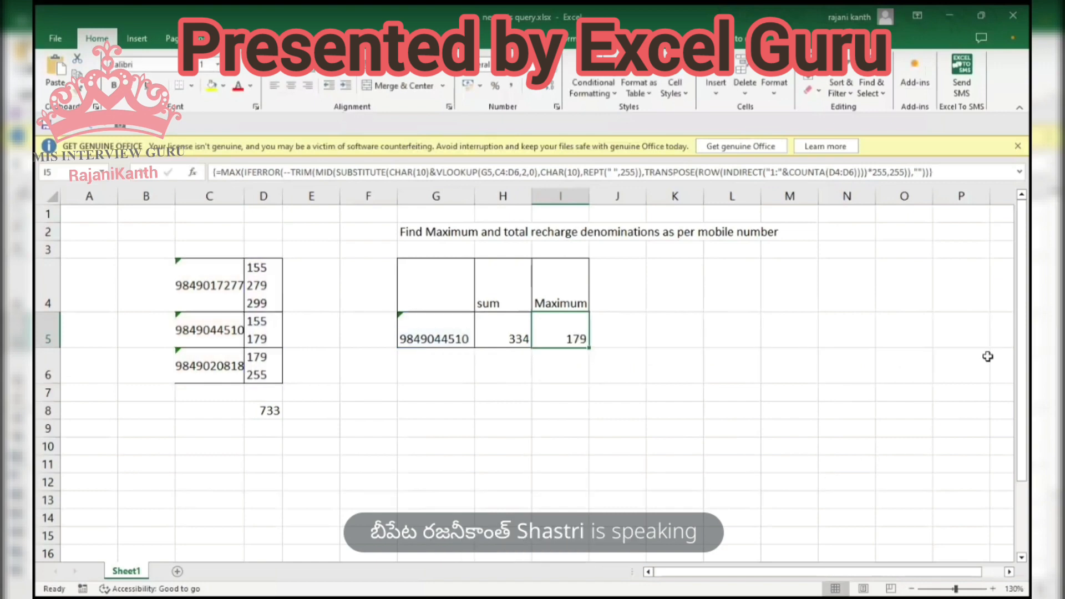